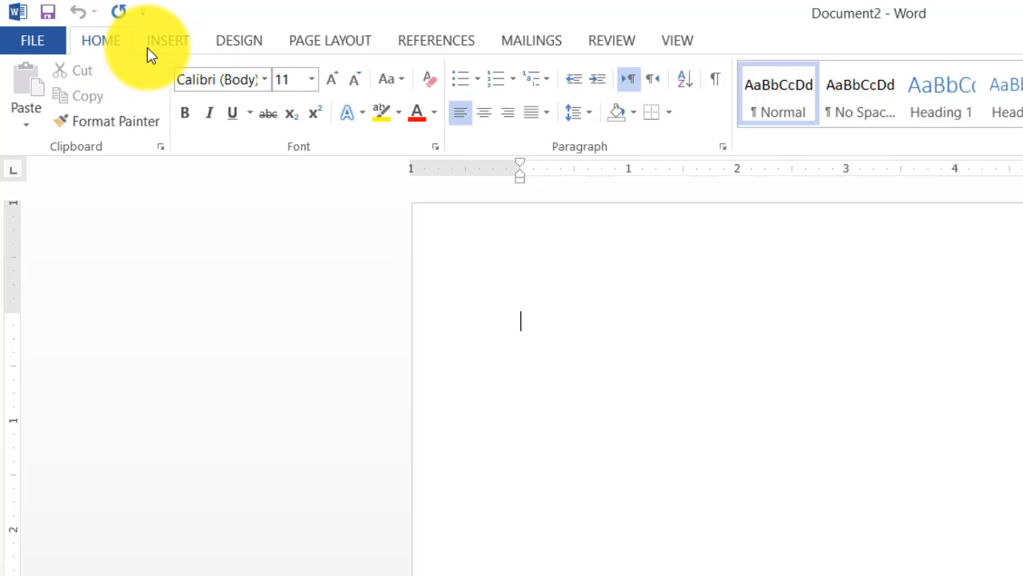
{"action": "left_click", "coordinate": [149, 55]}
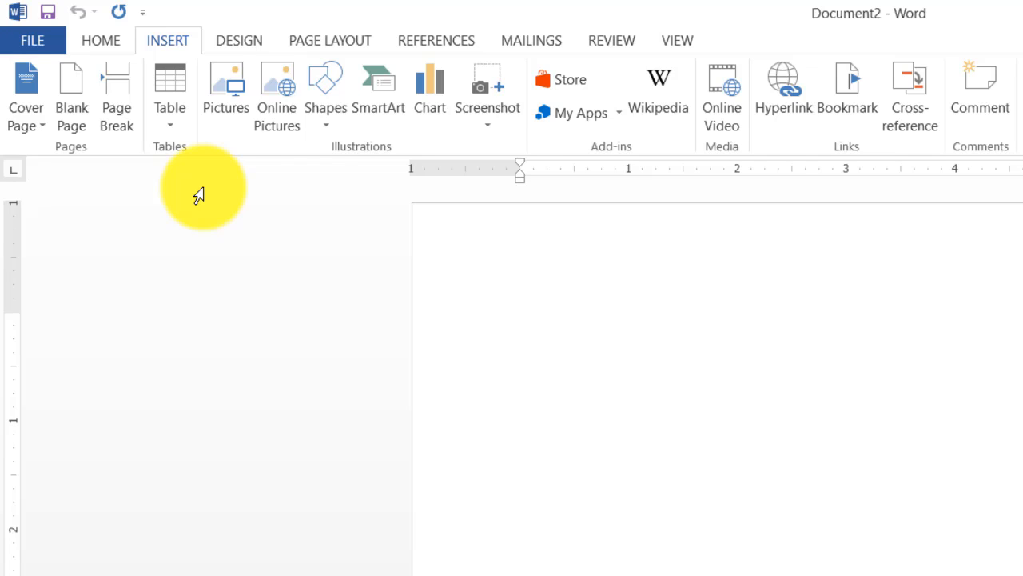
{"action": "left_click", "coordinate": [111, 42]}
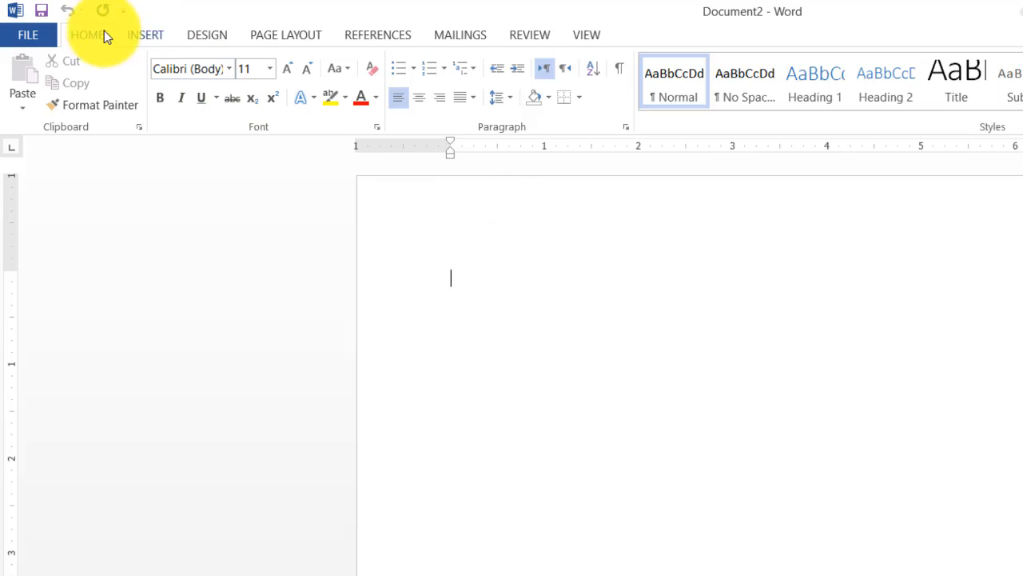
{"action": "left_click", "coordinate": [32, 32]}
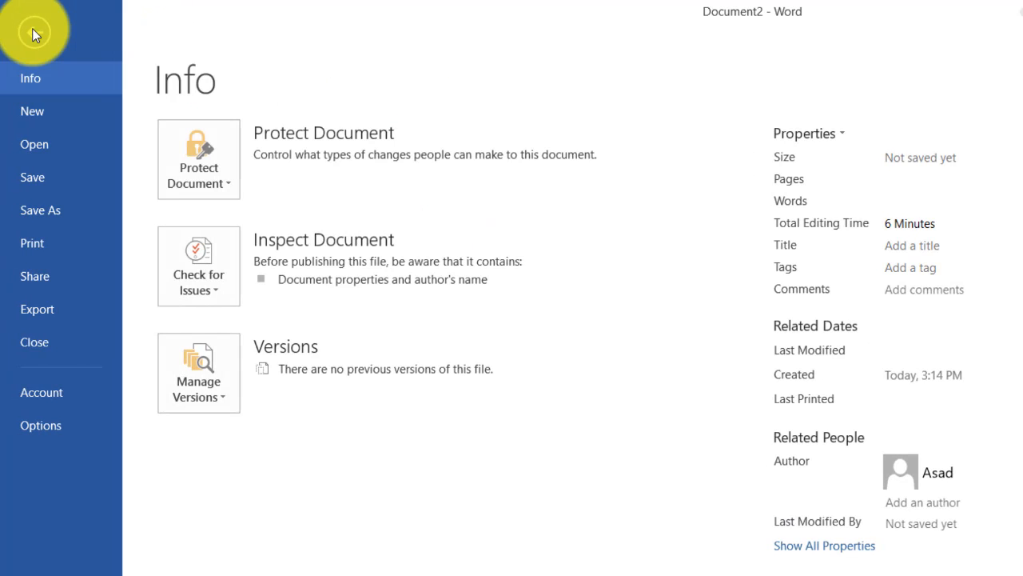
{"action": "left_click", "coordinate": [33, 32]}
{"action": "left_click", "coordinate": [33, 32]}
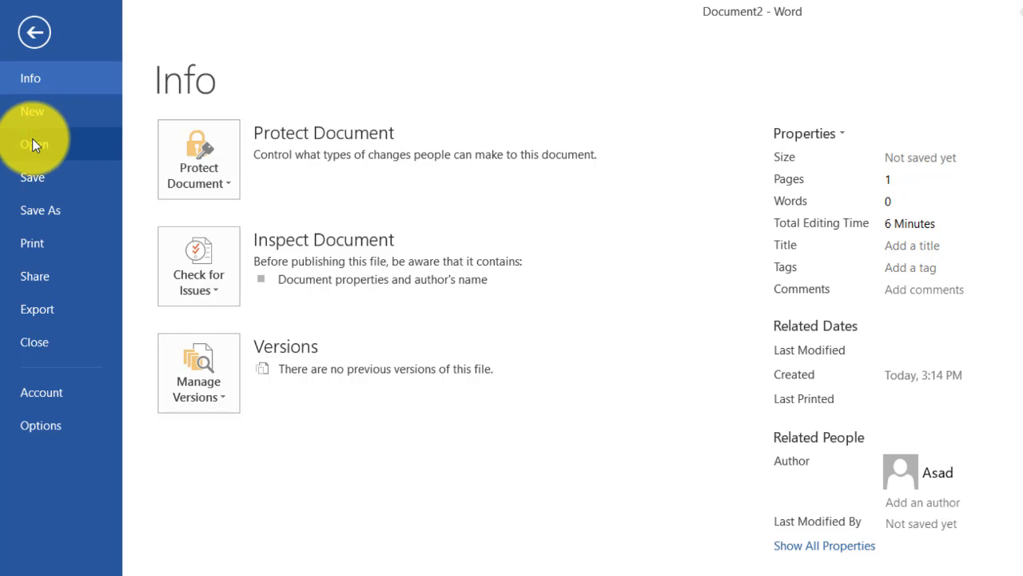
{"action": "left_click", "coordinate": [31, 42]}
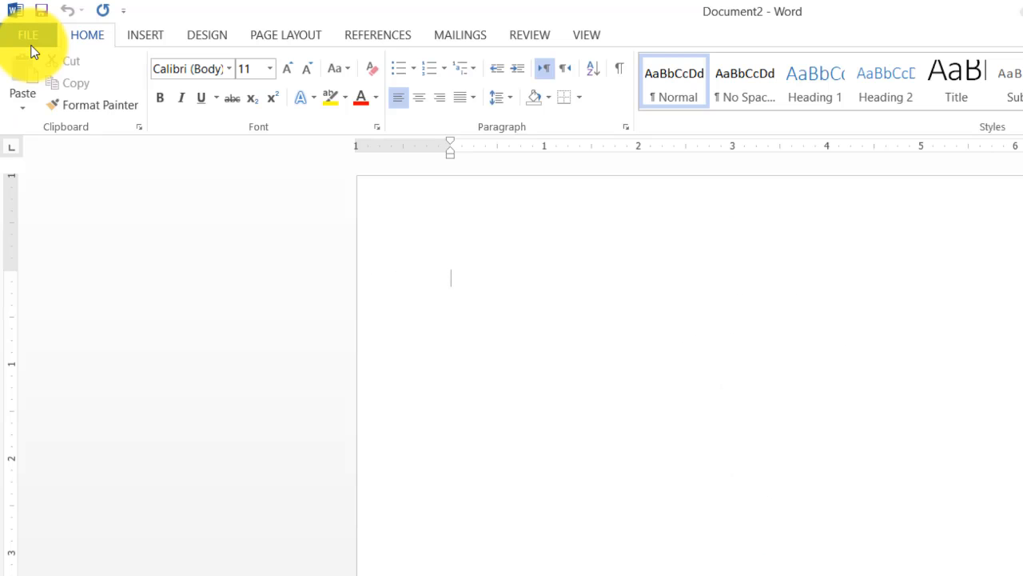
{"action": "left_click", "coordinate": [91, 43]}
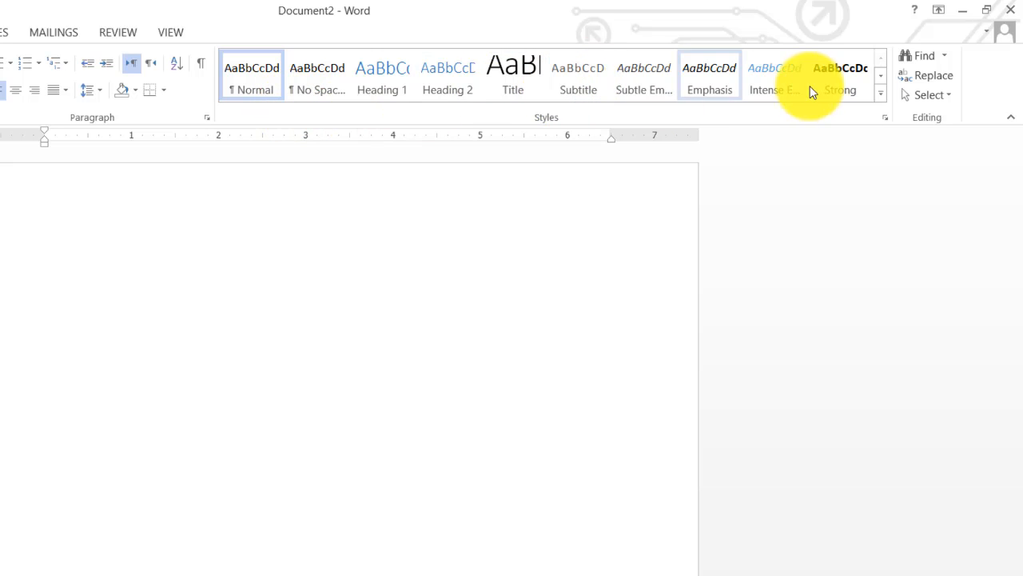
{"action": "left_click", "coordinate": [879, 89]}
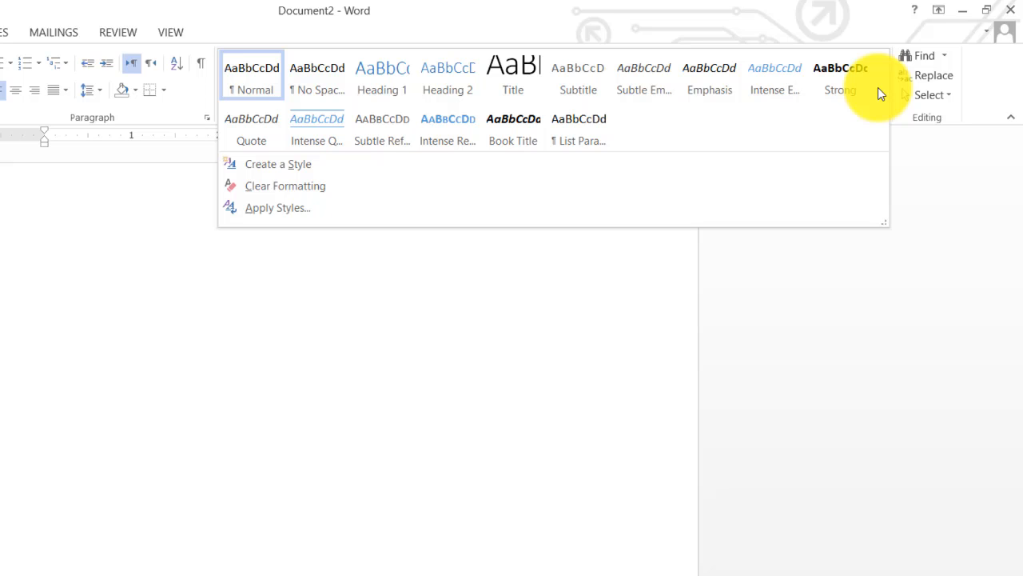
- Insert the built-in Integral cover page at the start of the blank document
{"action": "left_click", "coordinate": [136, 36]}
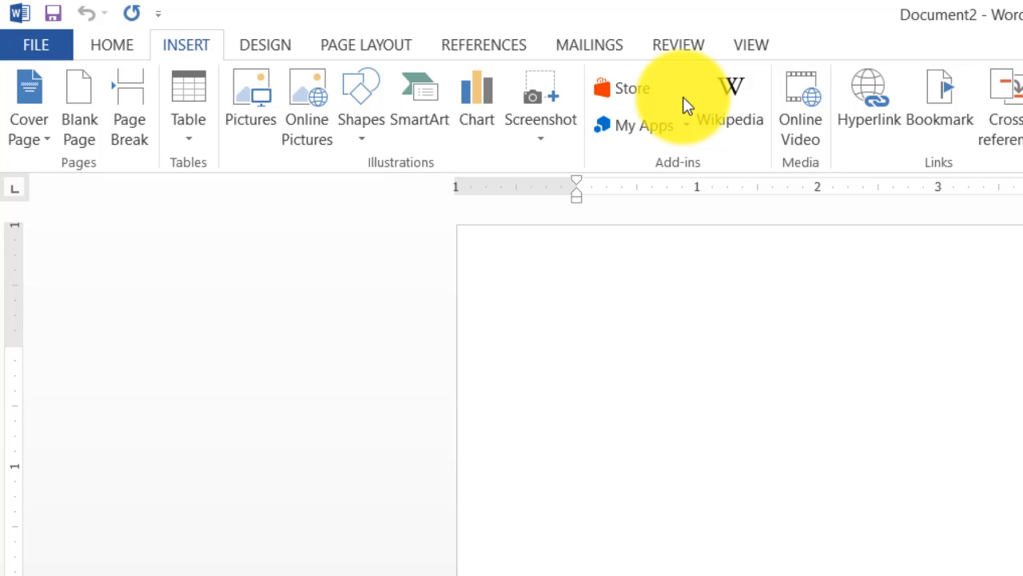
{"action": "left_click", "coordinate": [40, 152]}
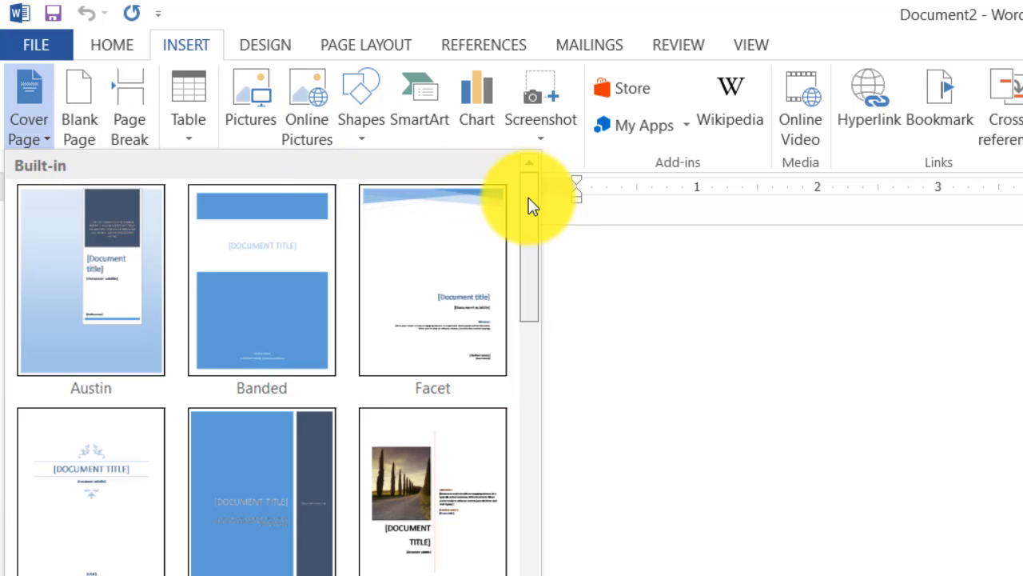
{"action": "left_click_drag", "start_coordinate": [528, 197], "coordinate": [507, 284]}
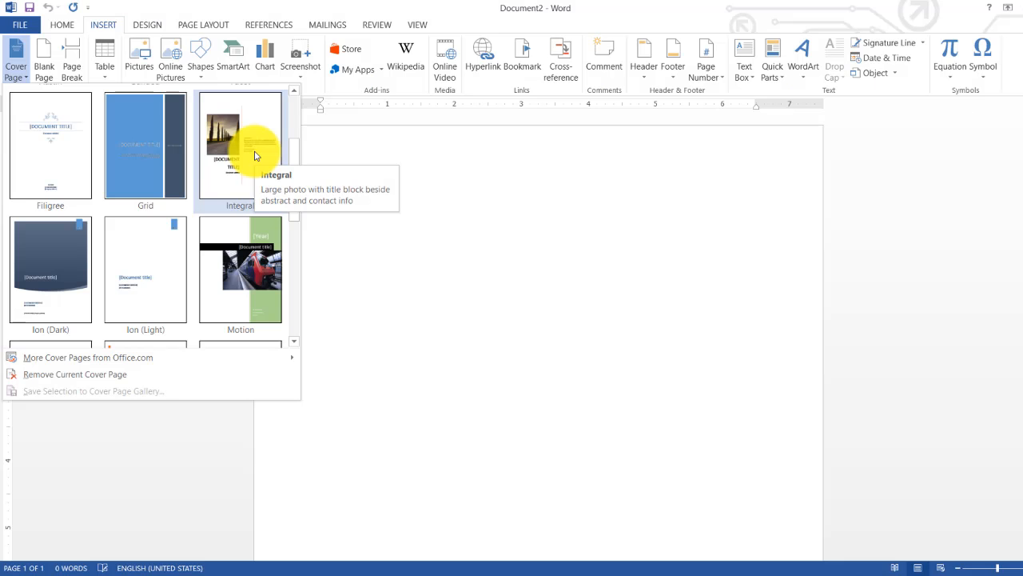
{"action": "left_click", "coordinate": [255, 155]}
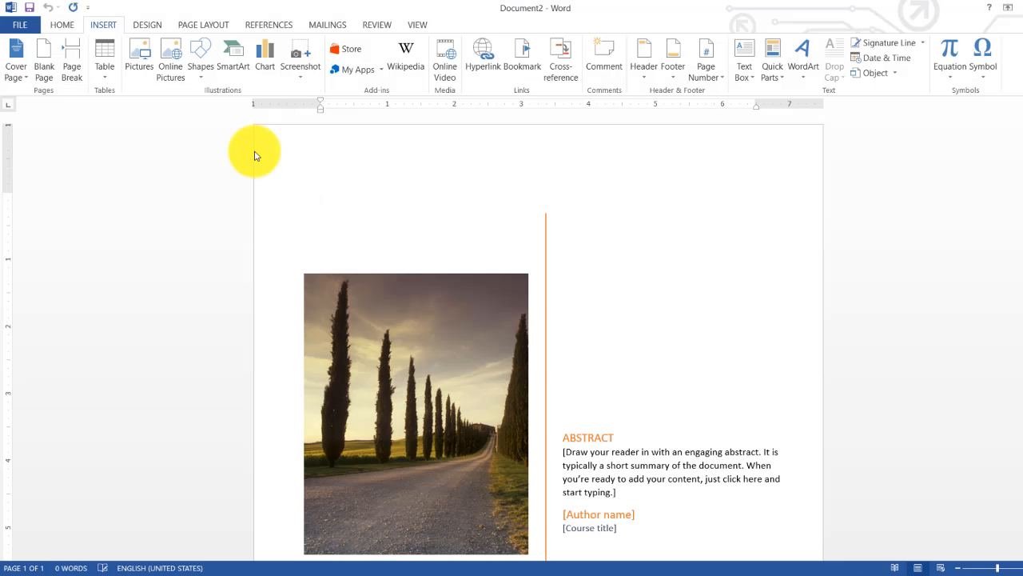
{"action": "scroll", "coordinate": [426, 242], "scroll_direction": "down", "scroll_amount": 10}
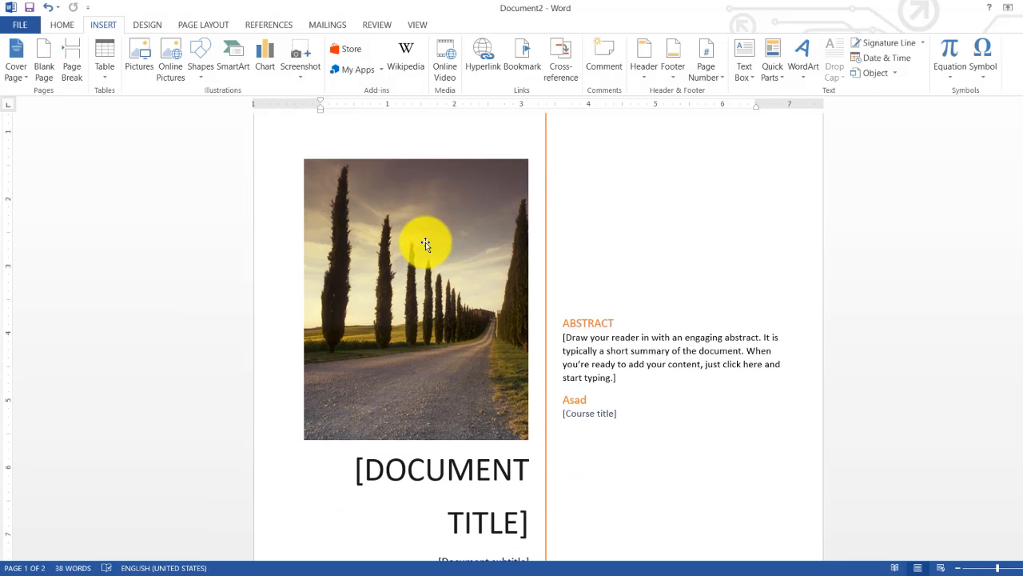
{"action": "scroll", "coordinate": [426, 243], "scroll_direction": "down", "scroll_amount": 8}
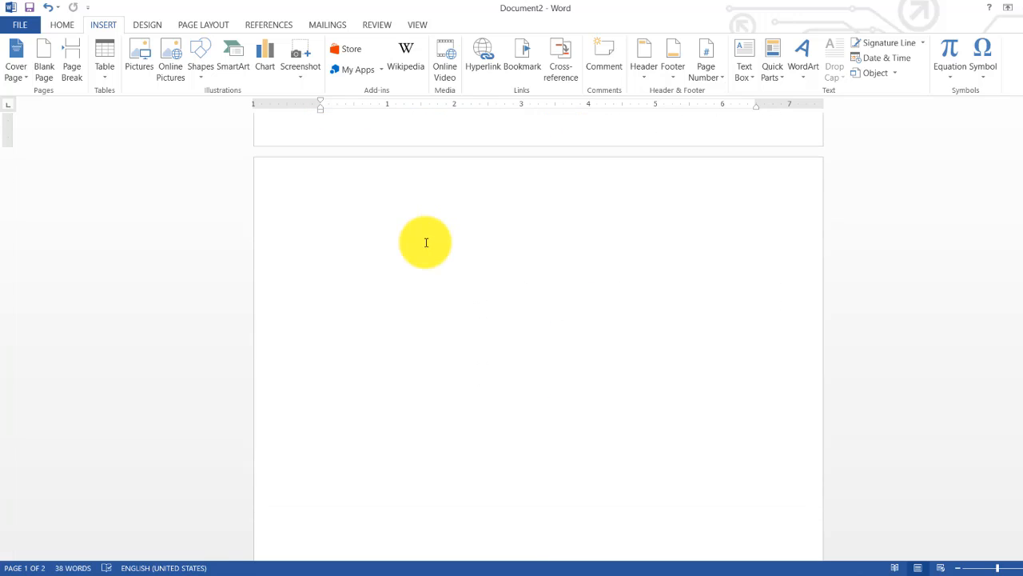
- Enter the sample text "ASadsadsafdsgdsgdhfdh" on the blank page after the cover page and delete it again
{"action": "left_click", "coordinate": [956, 569]}
{"action": "left_click", "coordinate": [956, 569]}
{"action": "left_click", "coordinate": [956, 570]}
{"action": "left_click", "coordinate": [956, 569]}
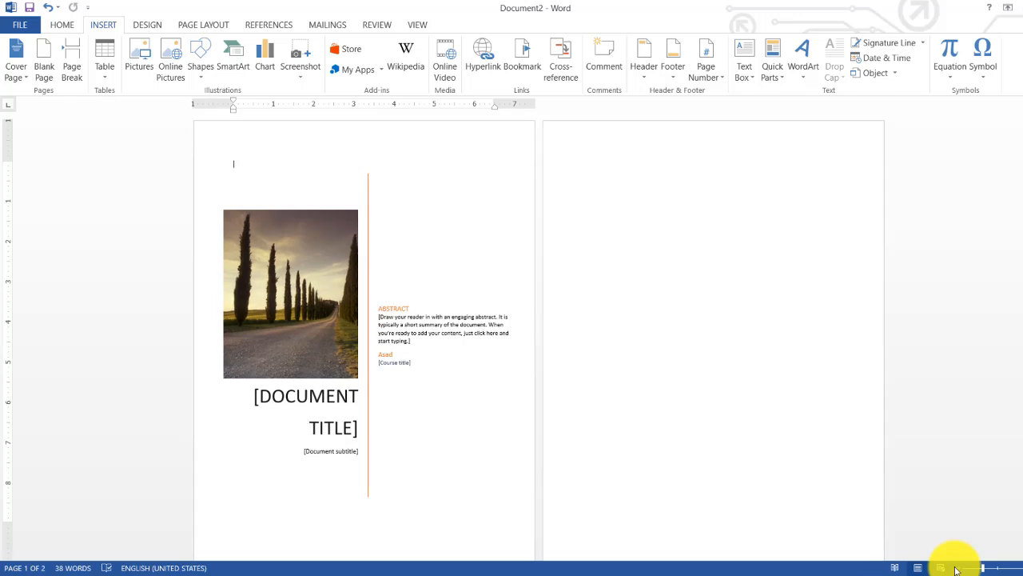
{"action": "left_click", "coordinate": [956, 569]}
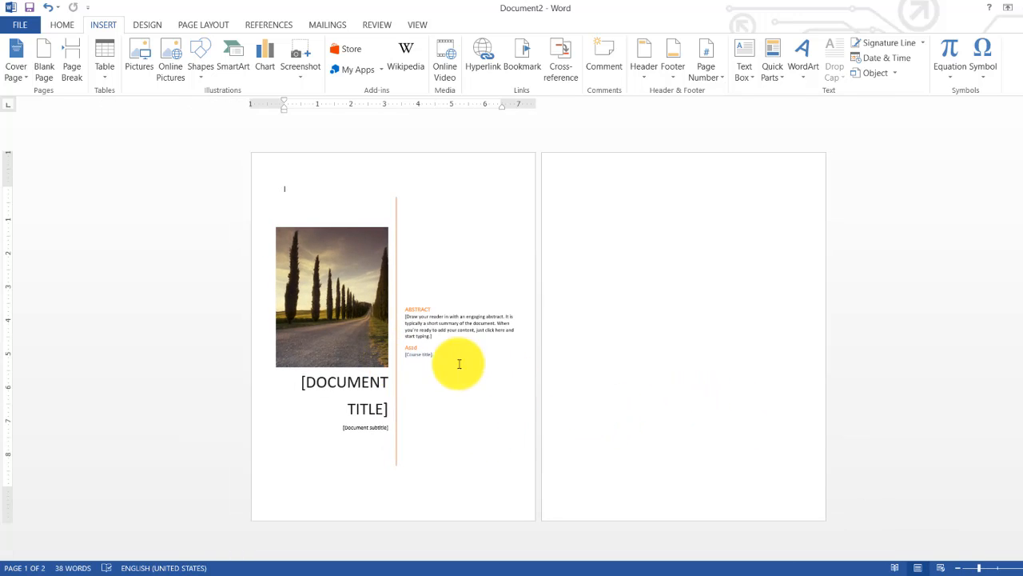
{"action": "left_click", "coordinate": [594, 283]}
{"action": "type", "text": "ASadsadsafdsgdsgdhfdh"}
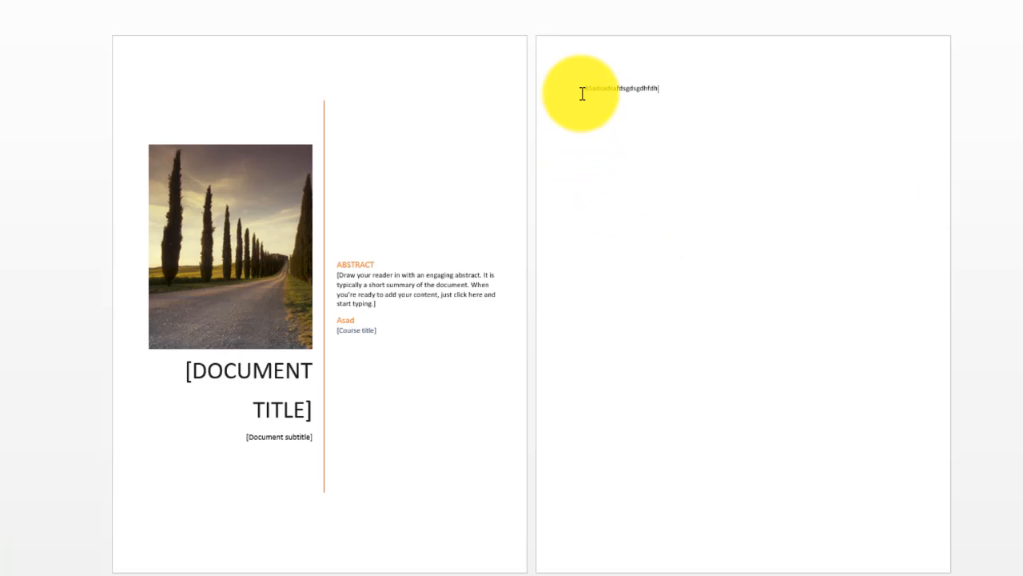
{"action": "left_click_drag", "start_coordinate": [575, 189], "coordinate": [671, 196]}
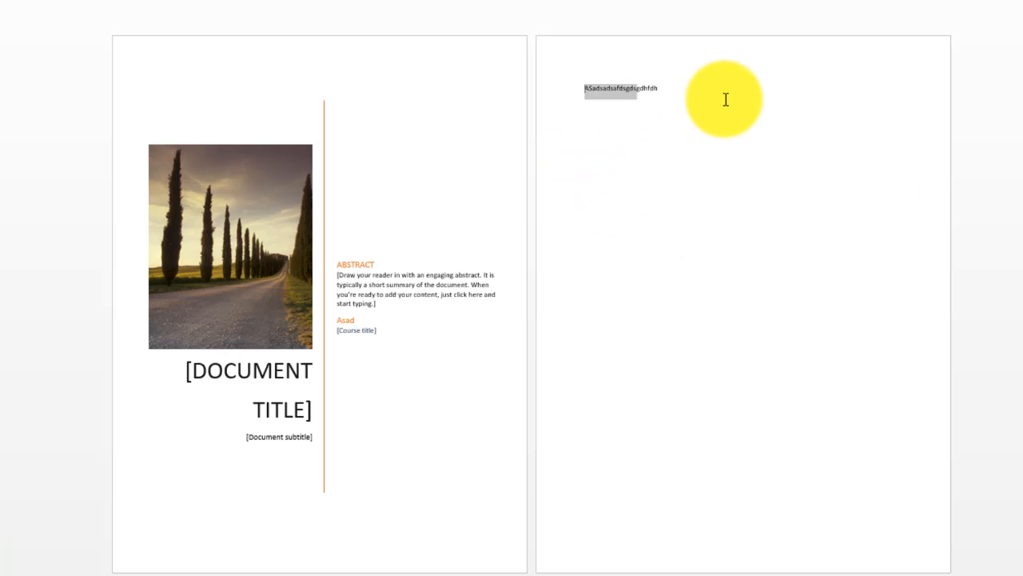
{"action": "left_click_drag", "start_coordinate": [726, 99], "coordinate": [727, 99]}
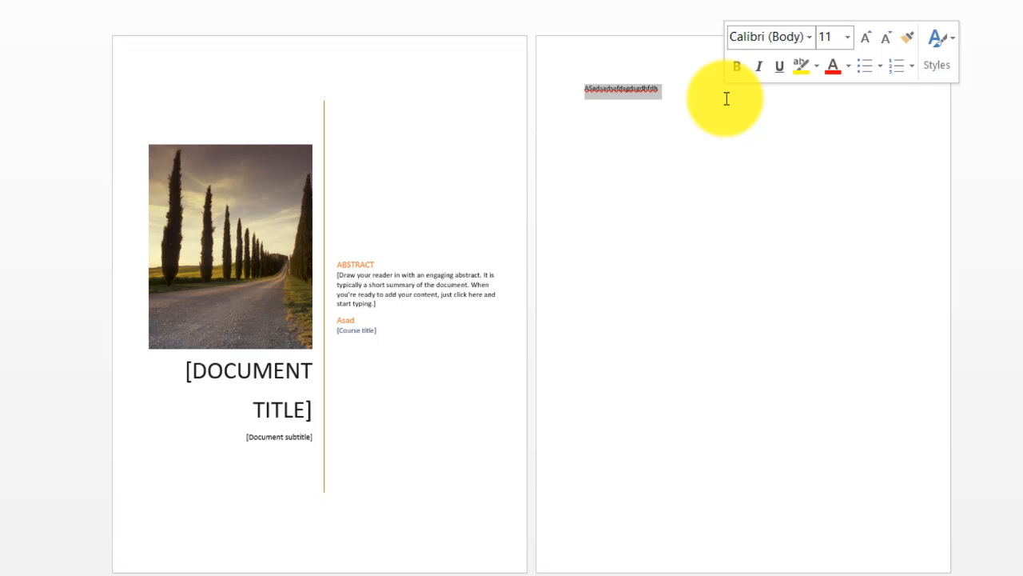
{"action": "key", "text": "Delete"}
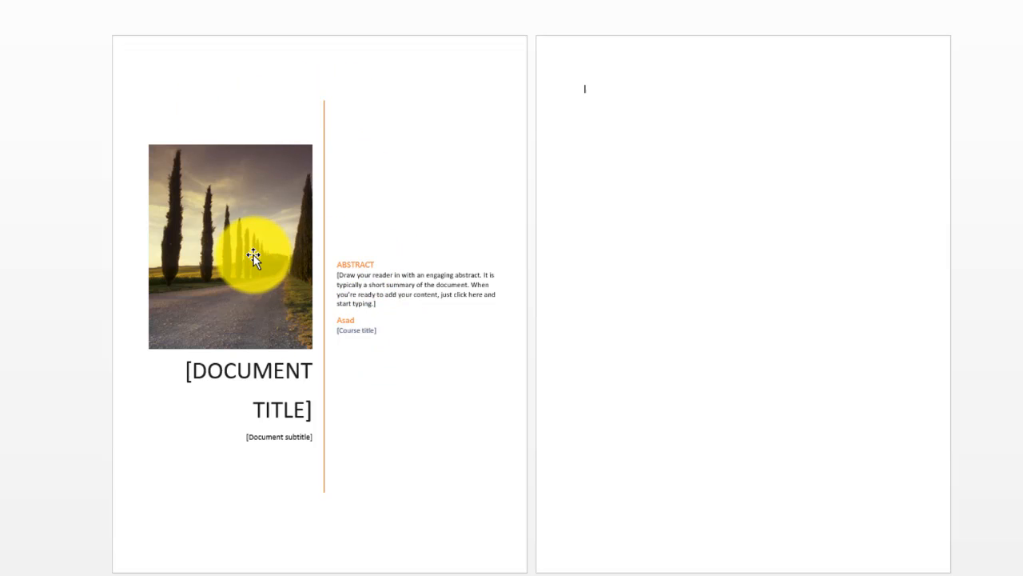
- Replace the cover page's document title placeholder with "ASSIGNMENT # 3"
{"action": "left_click", "coordinate": [199, 383]}
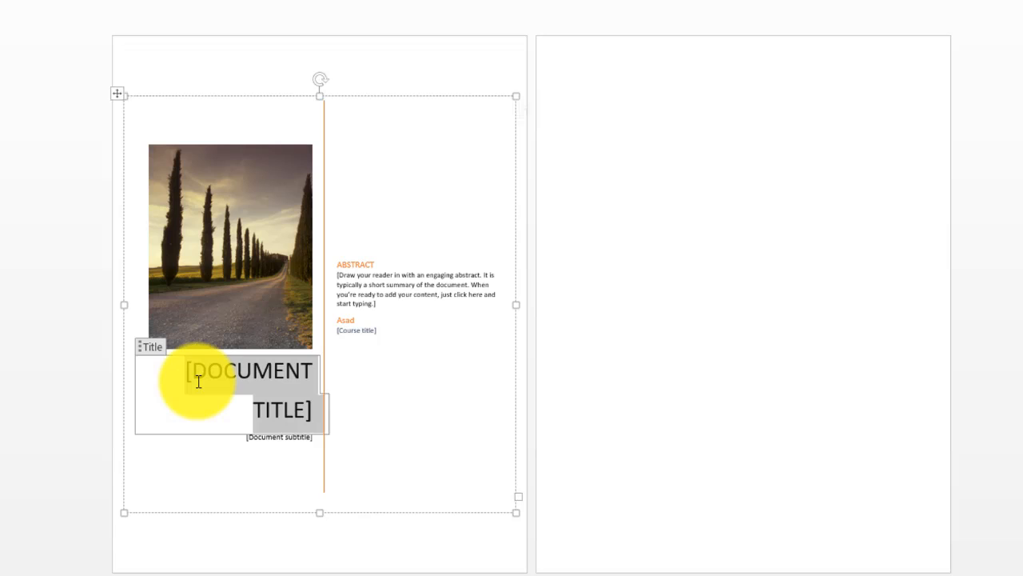
{"action": "type", "text": "A"}
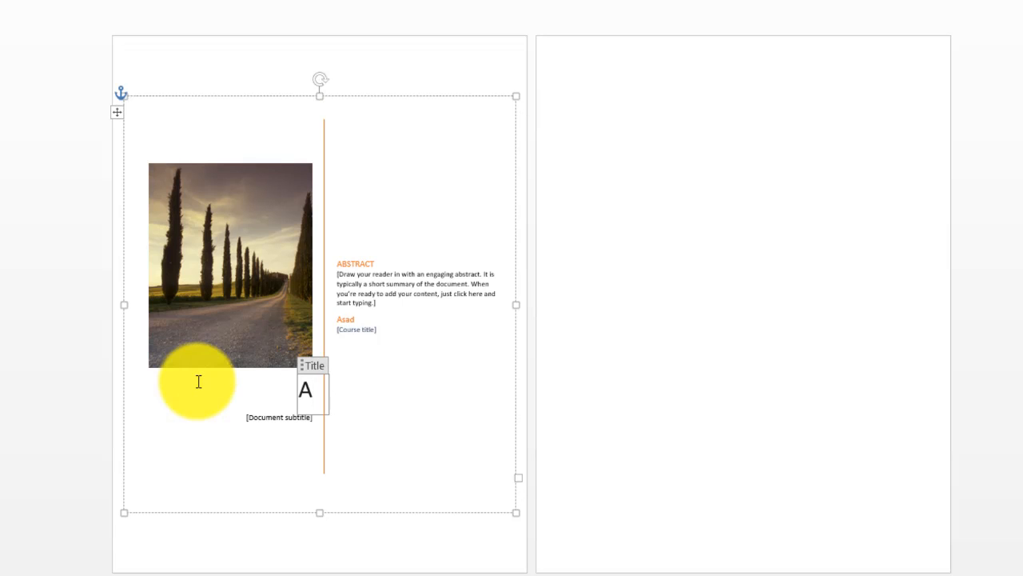
{"action": "type", "text": "SSIGNMR"}
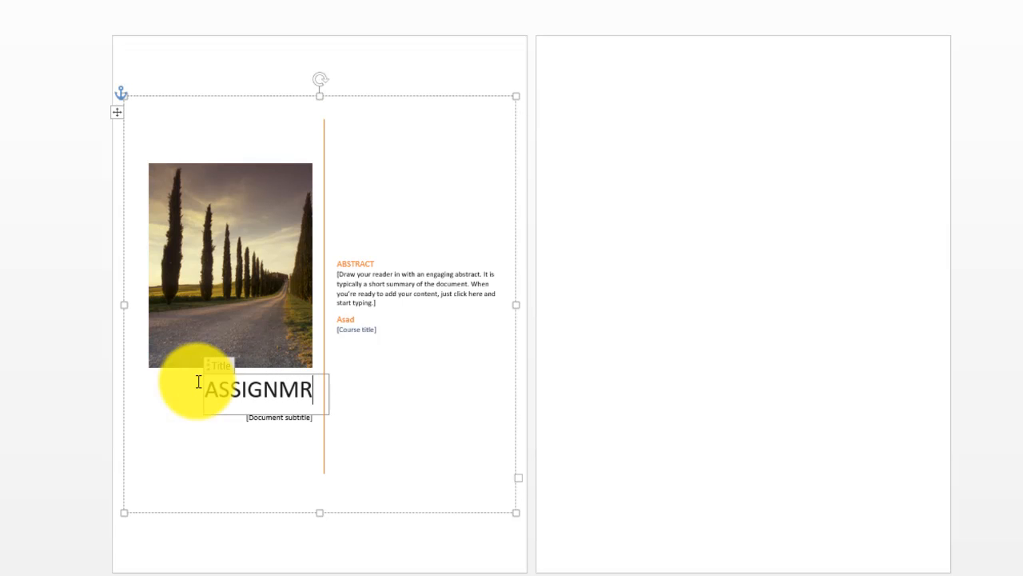
{"action": "key", "text": "BackSpace"}
{"action": "type", "text": "ENY"}
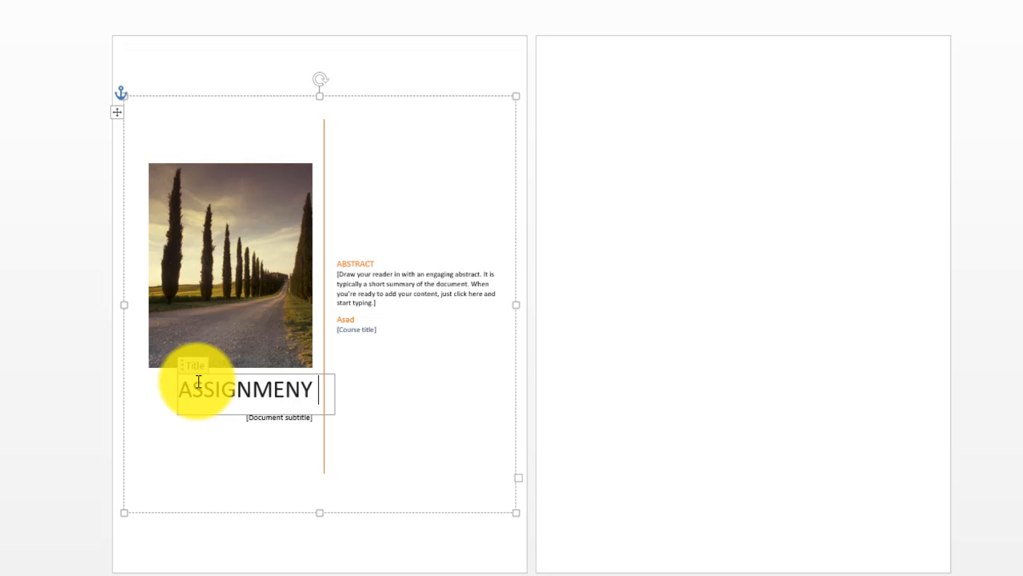
{"action": "key", "text": "BackSpace"}
{"action": "key", "text": "BackSpace"}
{"action": "type", "text": "T # "}
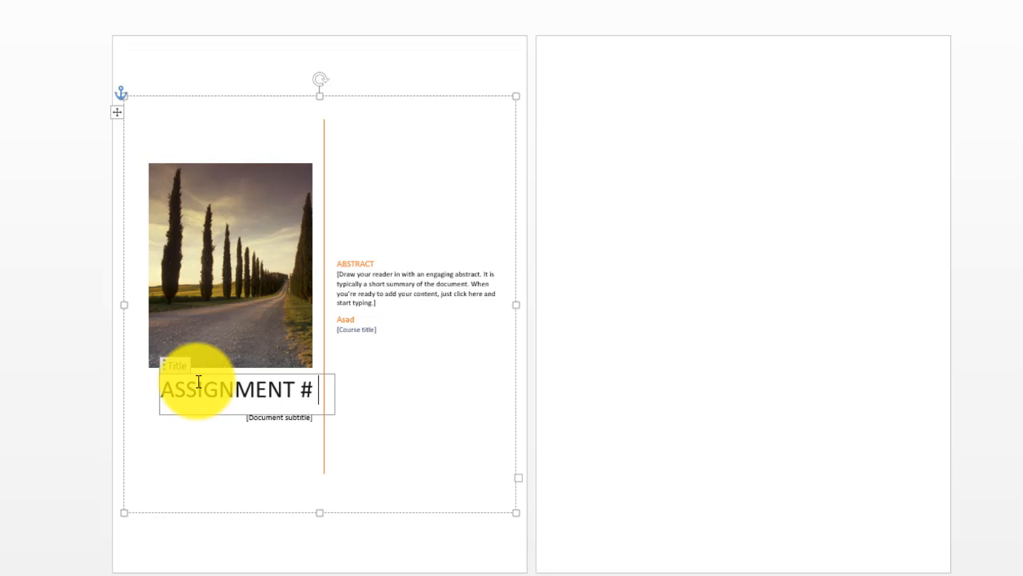
{"action": "type", "text": "3"}
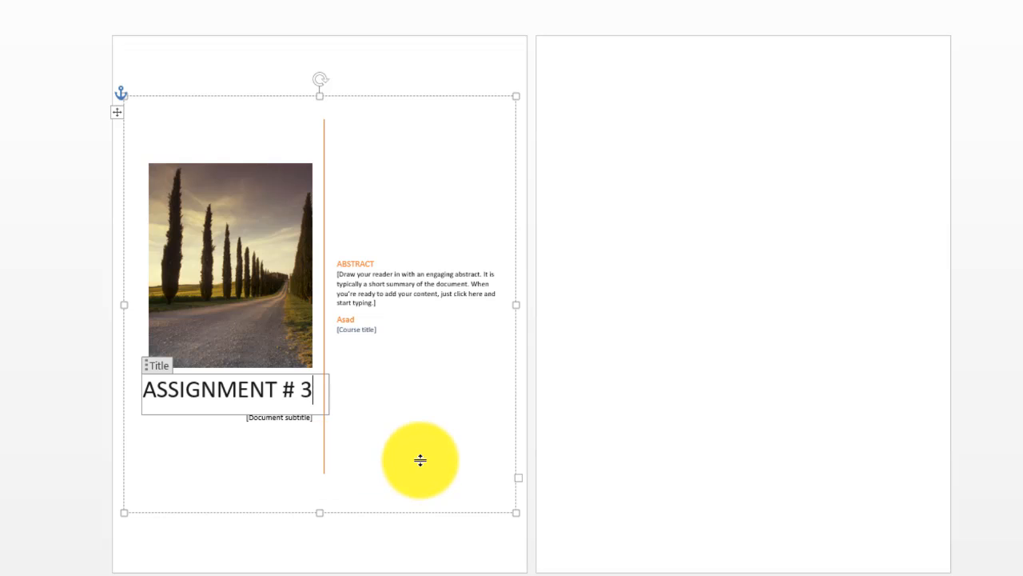
{"action": "left_click", "coordinate": [674, 405]}
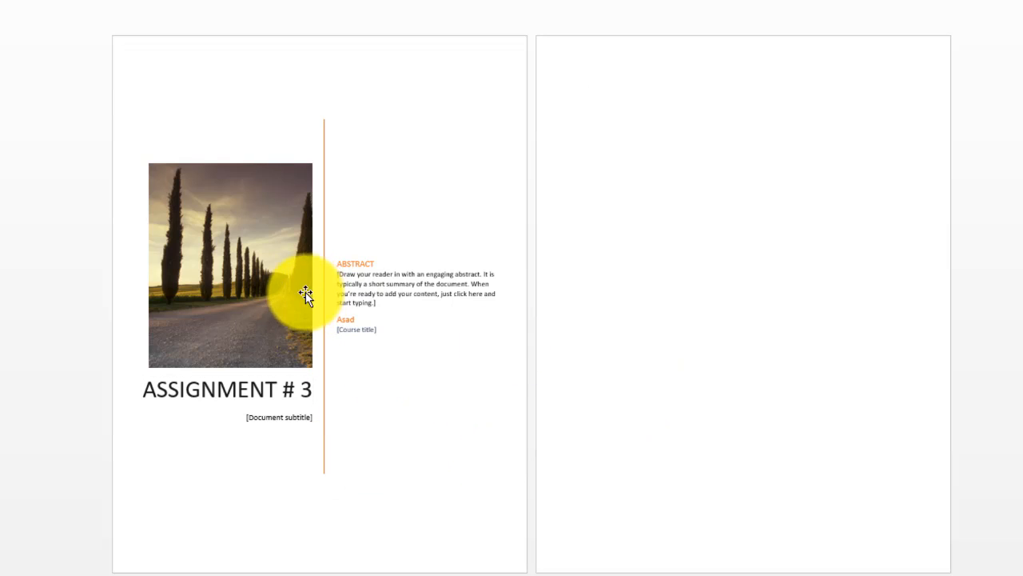
- Replace the current cover page with the built-in Banded design and look over the whole page
{"action": "left_click", "coordinate": [256, 290]}
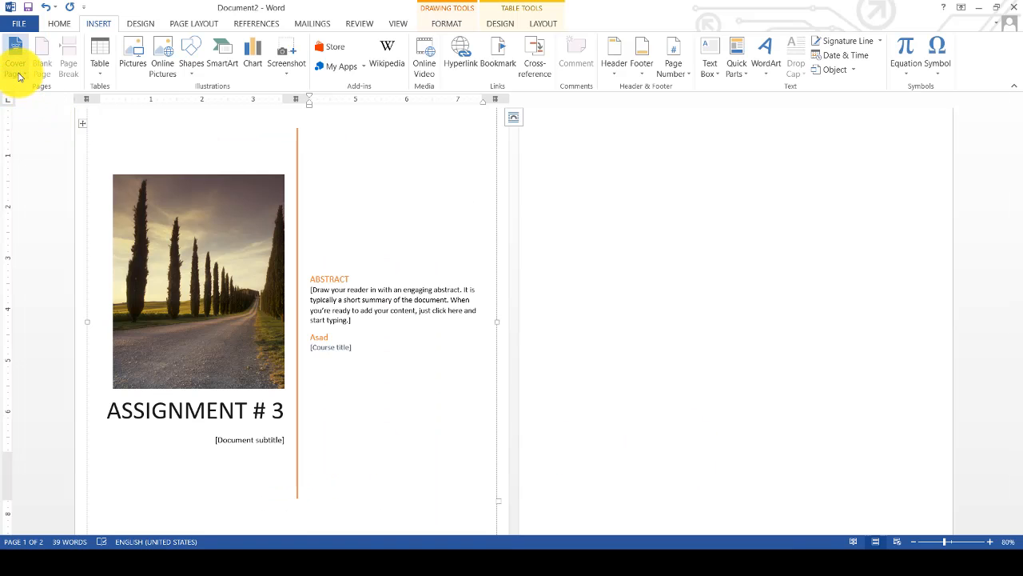
{"action": "left_click", "coordinate": [20, 76]}
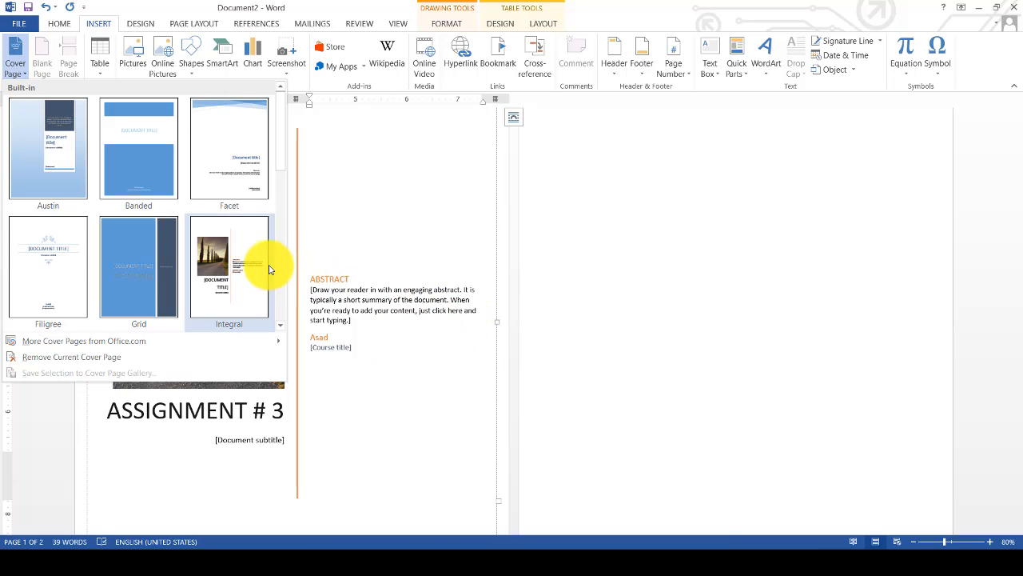
{"action": "left_click", "coordinate": [147, 186]}
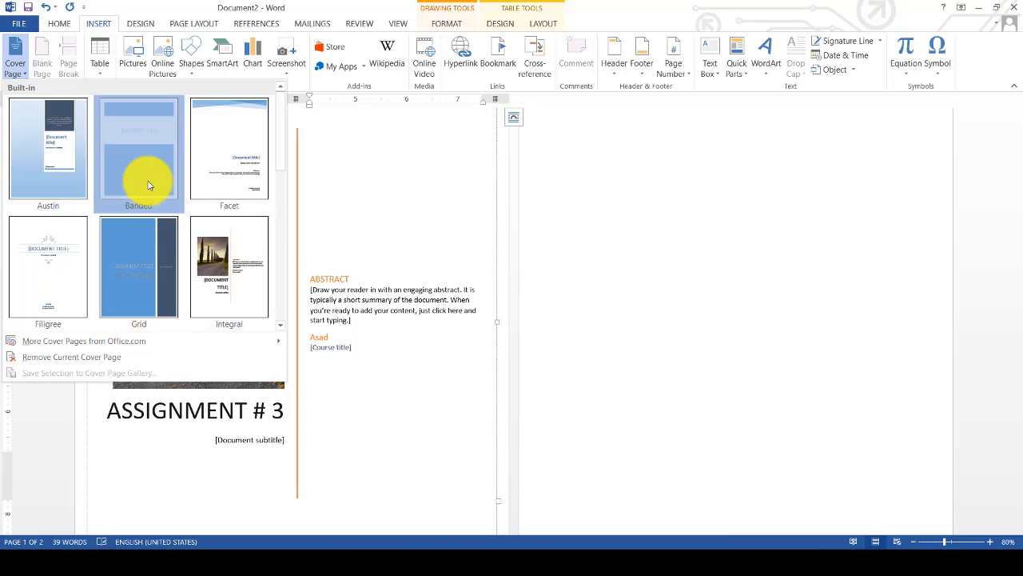
{"action": "left_click", "coordinate": [251, 251]}
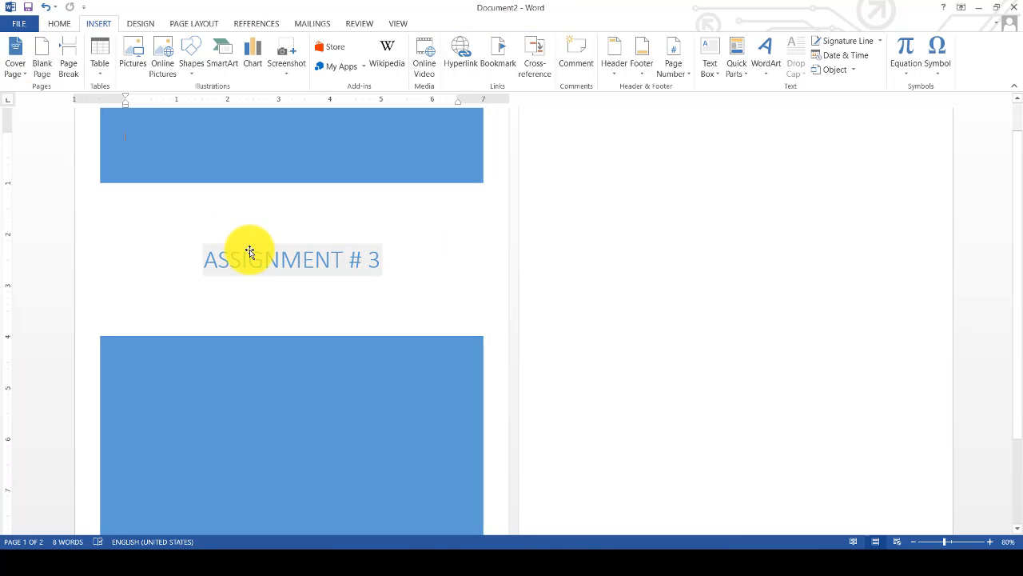
{"action": "scroll", "coordinate": [249, 251], "scroll_direction": "down", "scroll_amount": 3}
{"action": "scroll", "coordinate": [249, 251], "scroll_direction": "up", "scroll_amount": 4}
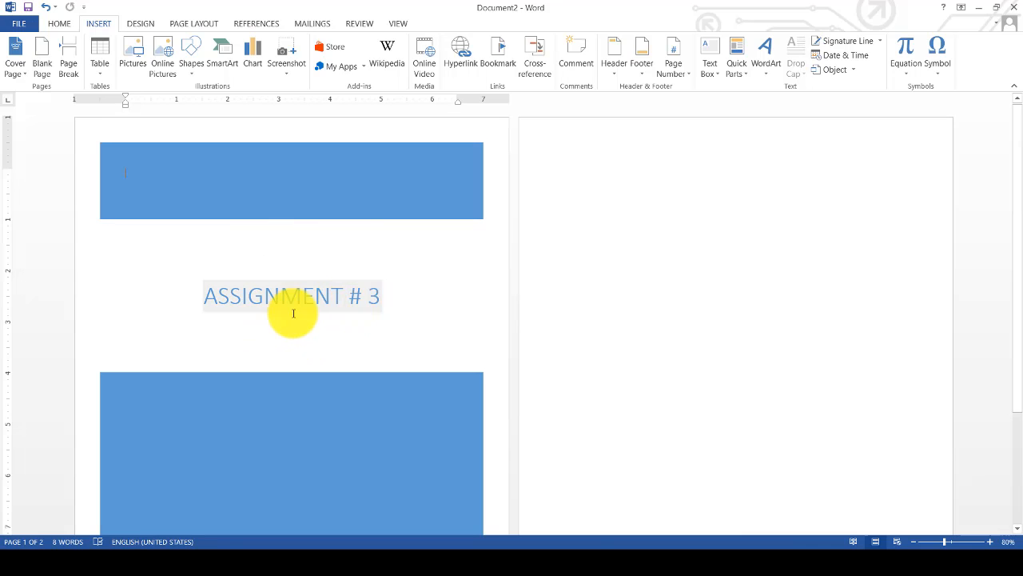
- Change the cover page to the built-in Filigree design and look over its layout
{"action": "left_click", "coordinate": [15, 72]}
{"action": "left_click", "coordinate": [38, 263]}
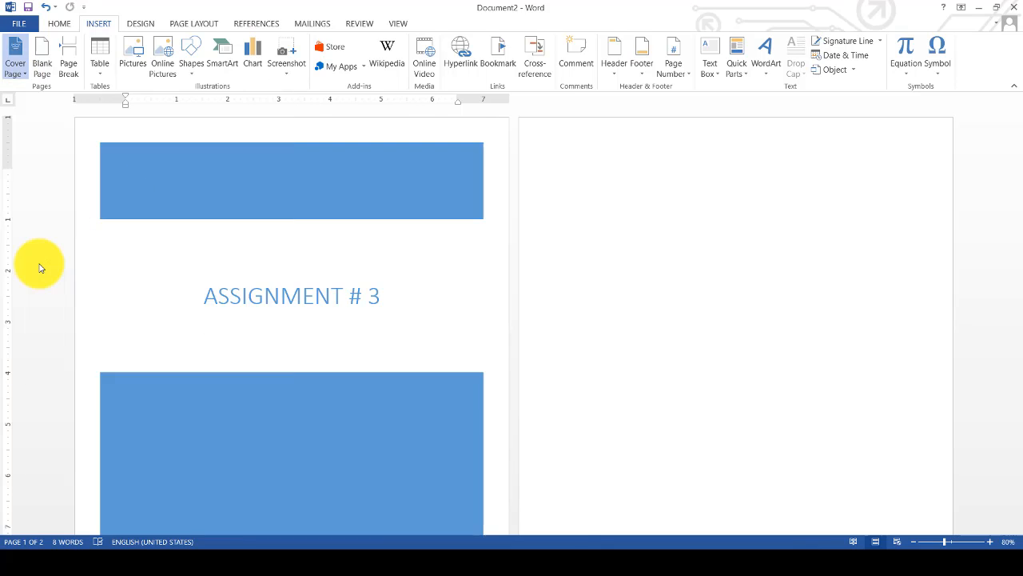
{"action": "scroll", "coordinate": [214, 342], "scroll_direction": "down", "scroll_amount": 4}
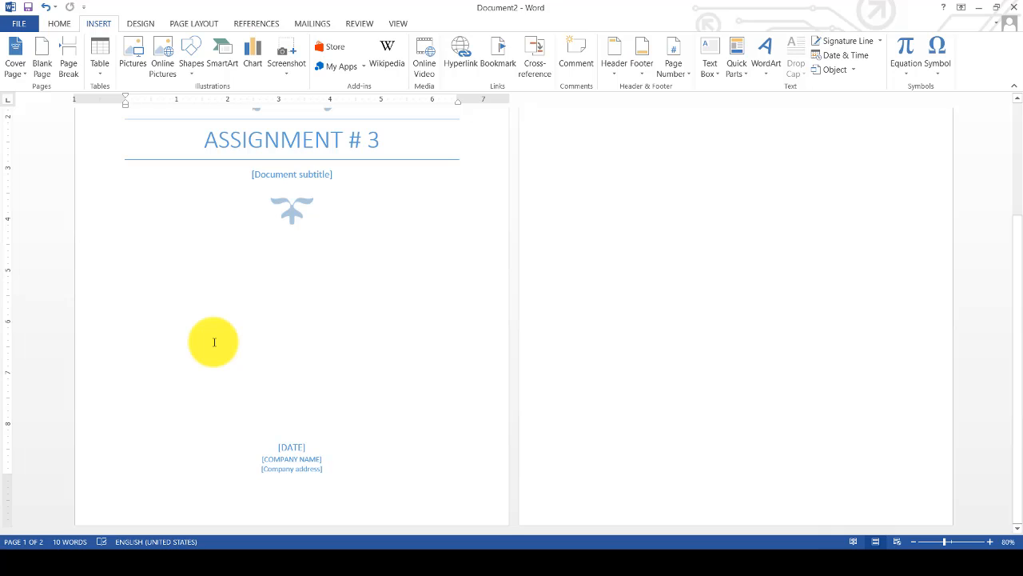
{"action": "scroll", "coordinate": [214, 342], "scroll_direction": "up", "scroll_amount": 4}
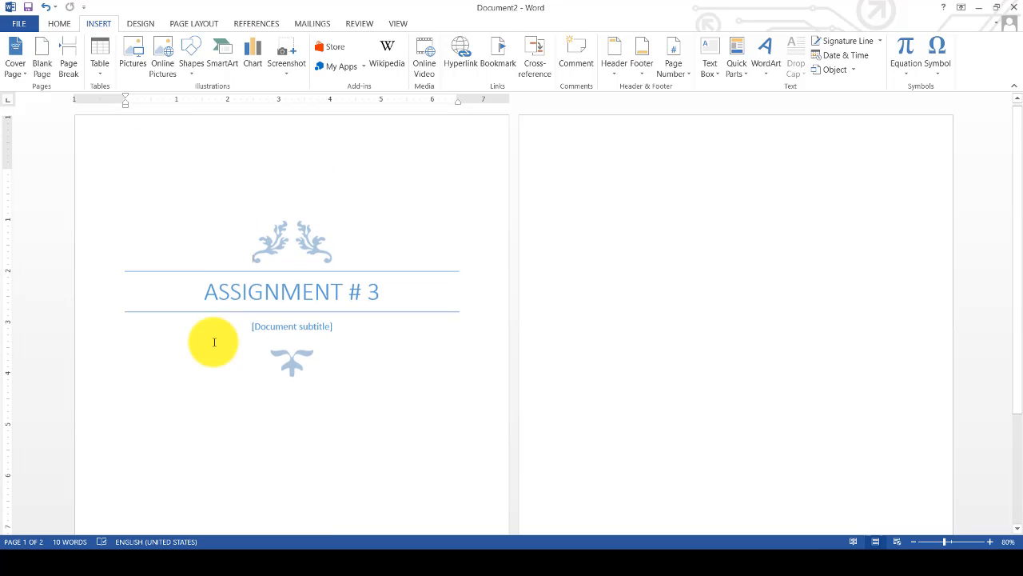
- Change the cover page to the built-in Grid design
{"action": "left_click", "coordinate": [14, 71]}
{"action": "left_click", "coordinate": [142, 267]}
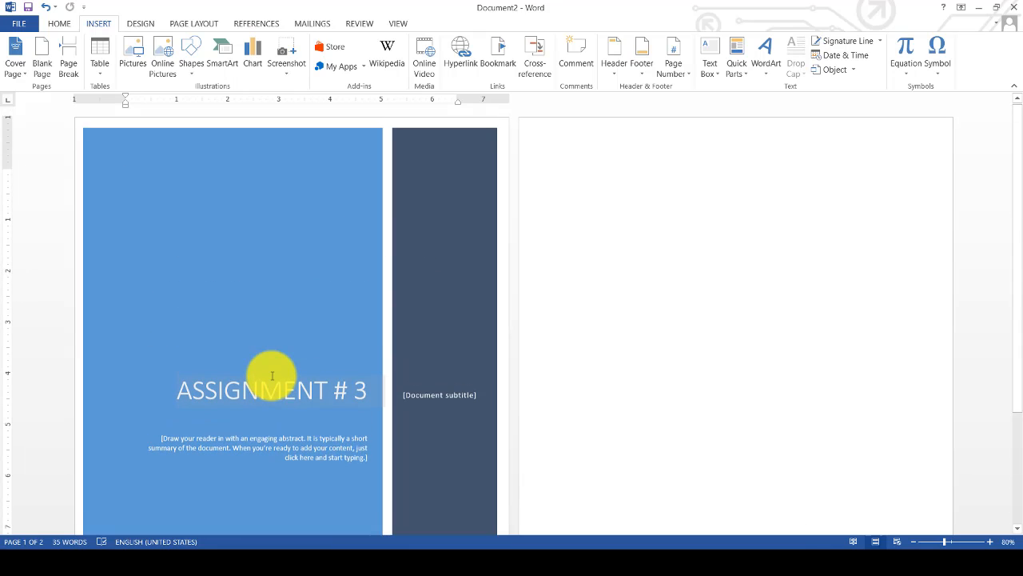
- Fill the dark narrow panel beside the title block on the cover page with standard green
{"action": "left_click", "coordinate": [281, 242]}
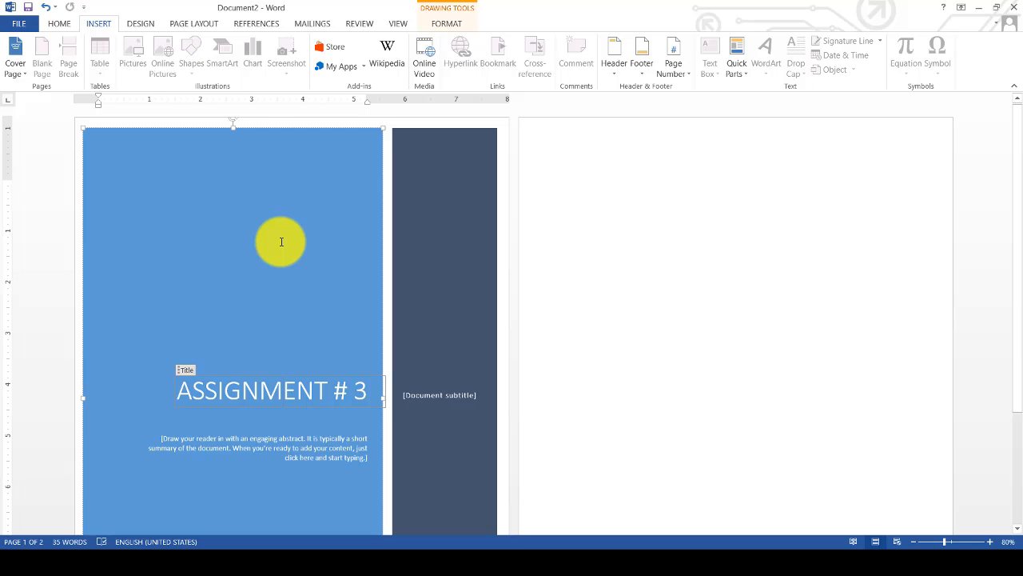
{"action": "left_click", "coordinate": [418, 227]}
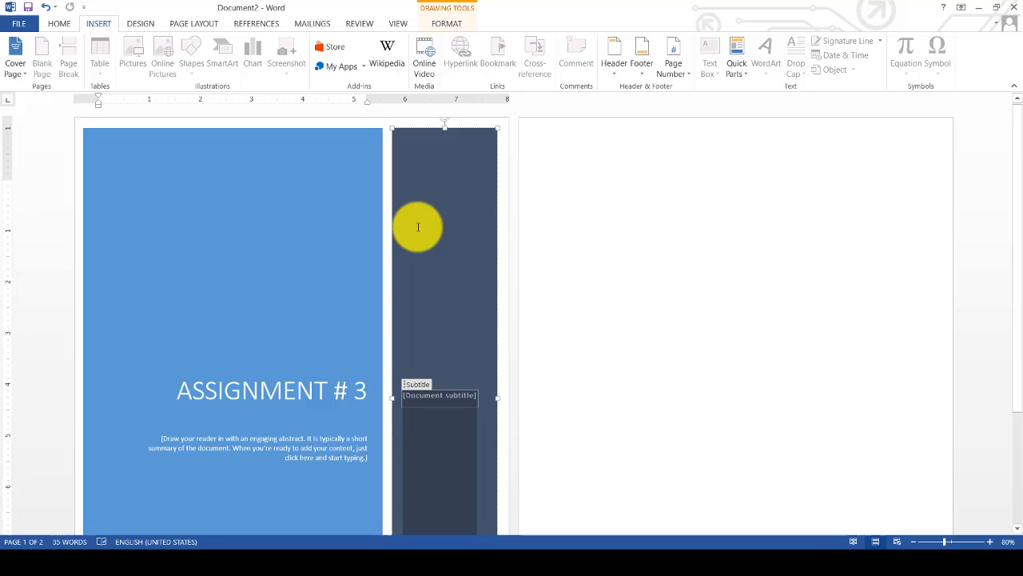
{"action": "left_click", "coordinate": [313, 219]}
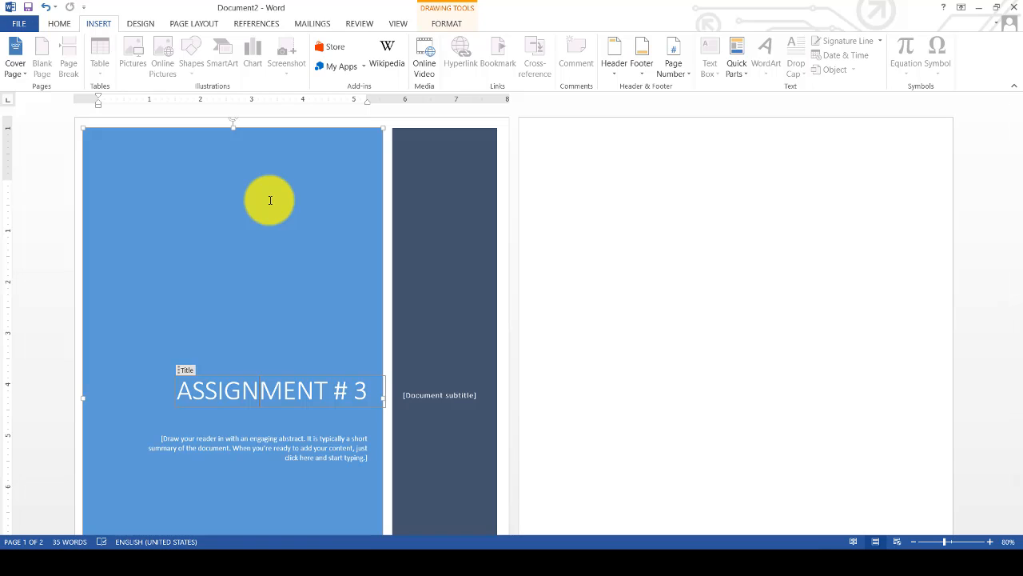
{"action": "left_click", "coordinate": [426, 200]}
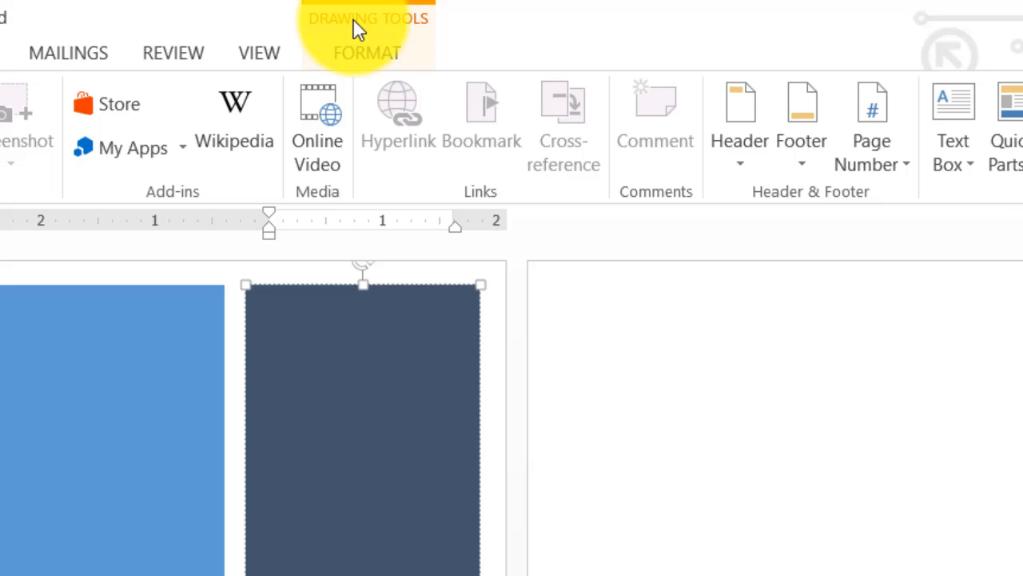
{"action": "left_click", "coordinate": [443, 13]}
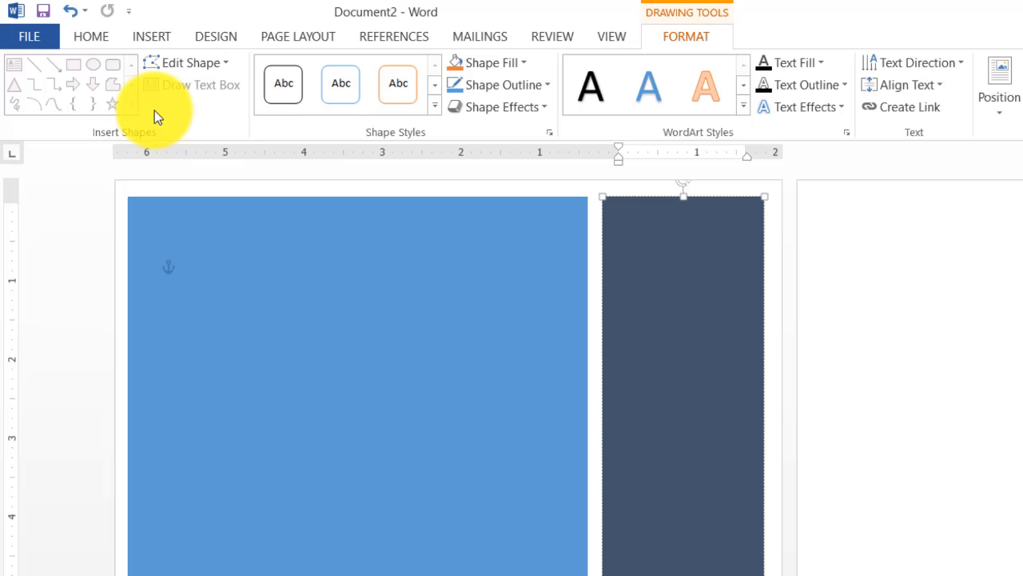
{"action": "left_click", "coordinate": [520, 63]}
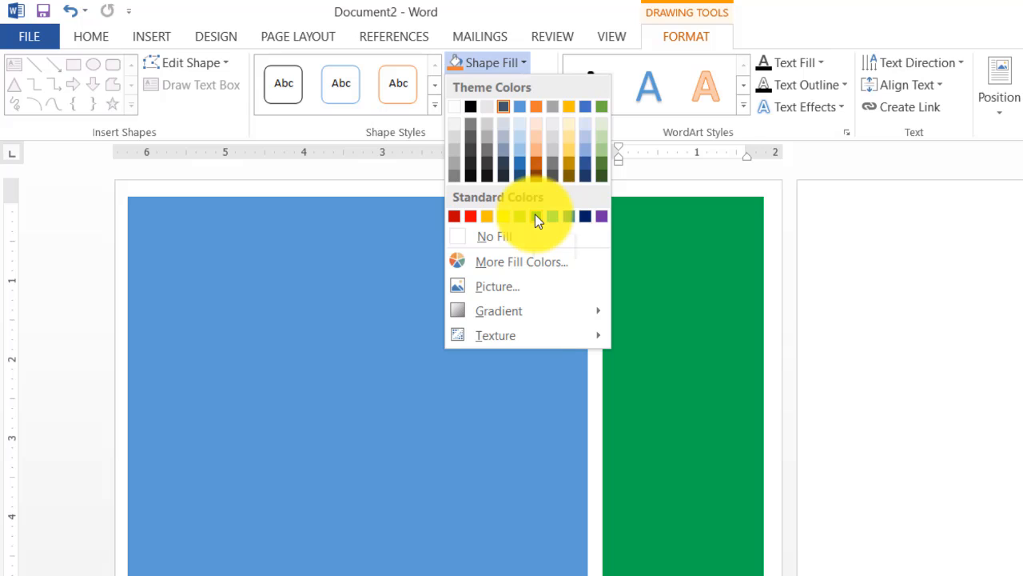
{"action": "left_click", "coordinate": [536, 215]}
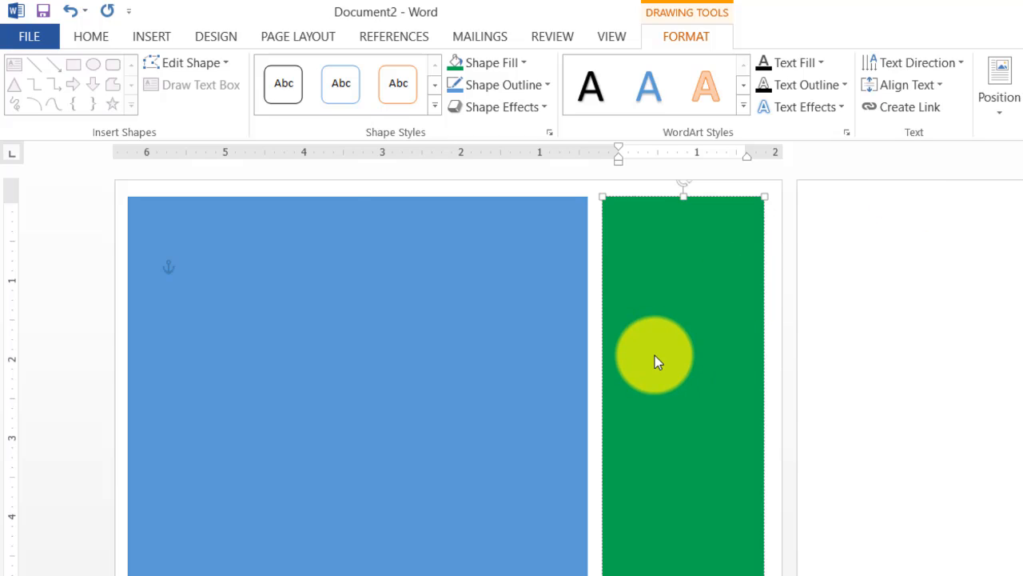
- Insert a blank page from the empty second page and look over the resulting pages
{"action": "left_click", "coordinate": [374, 386]}
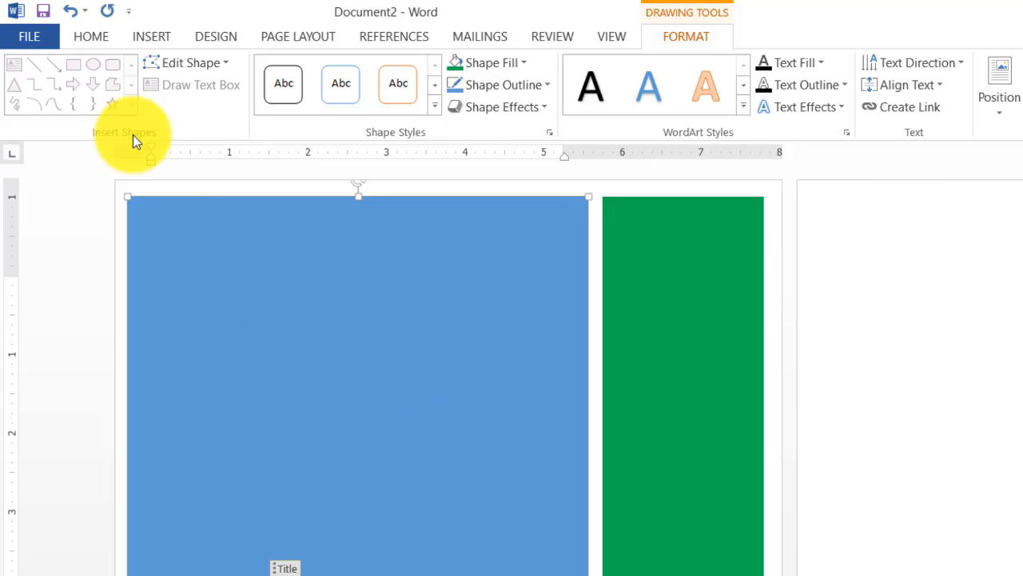
{"action": "left_click", "coordinate": [148, 40]}
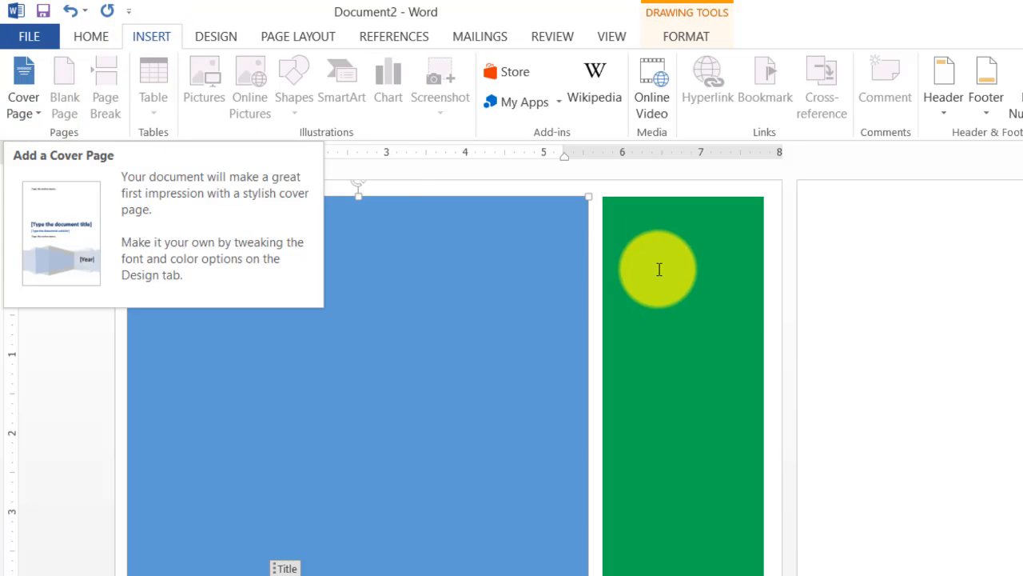
{"action": "left_click", "coordinate": [881, 333]}
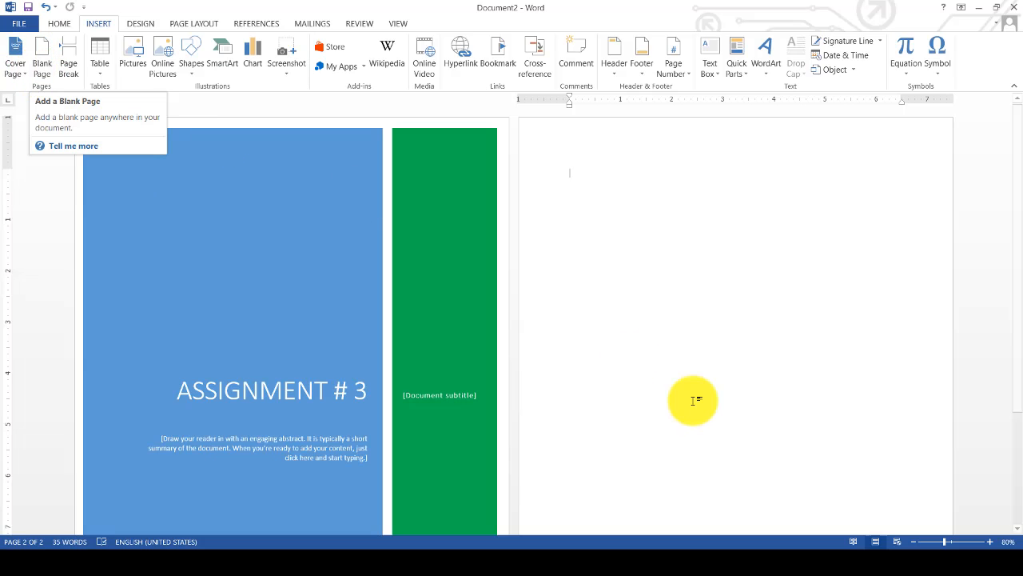
{"action": "left_click", "coordinate": [915, 542]}
{"action": "left_click", "coordinate": [915, 543]}
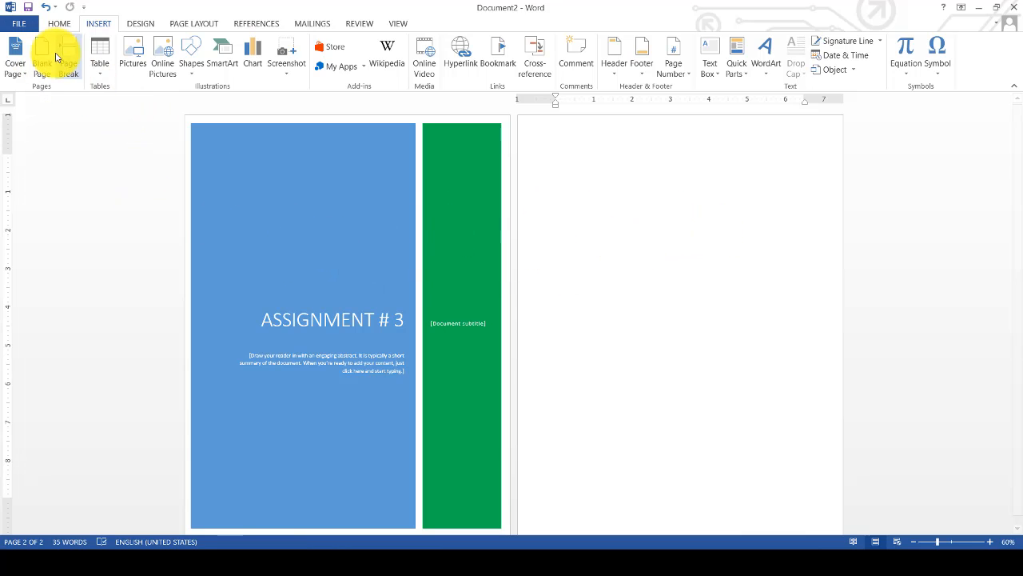
{"action": "left_click", "coordinate": [42, 49]}
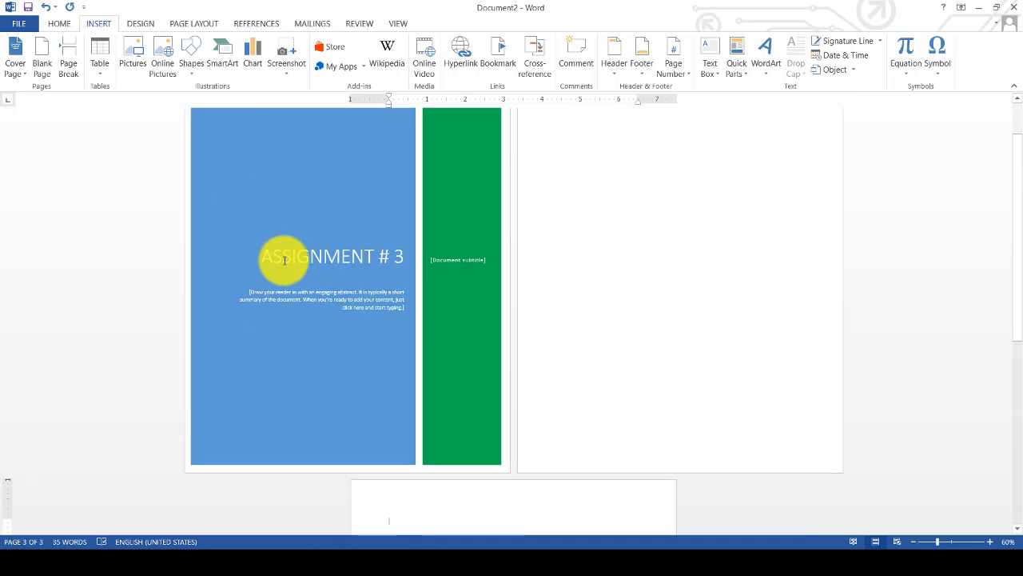
{"action": "scroll", "coordinate": [284, 273], "scroll_direction": "down", "scroll_amount": 5}
{"action": "scroll", "coordinate": [284, 273], "scroll_direction": "down", "scroll_amount": 5}
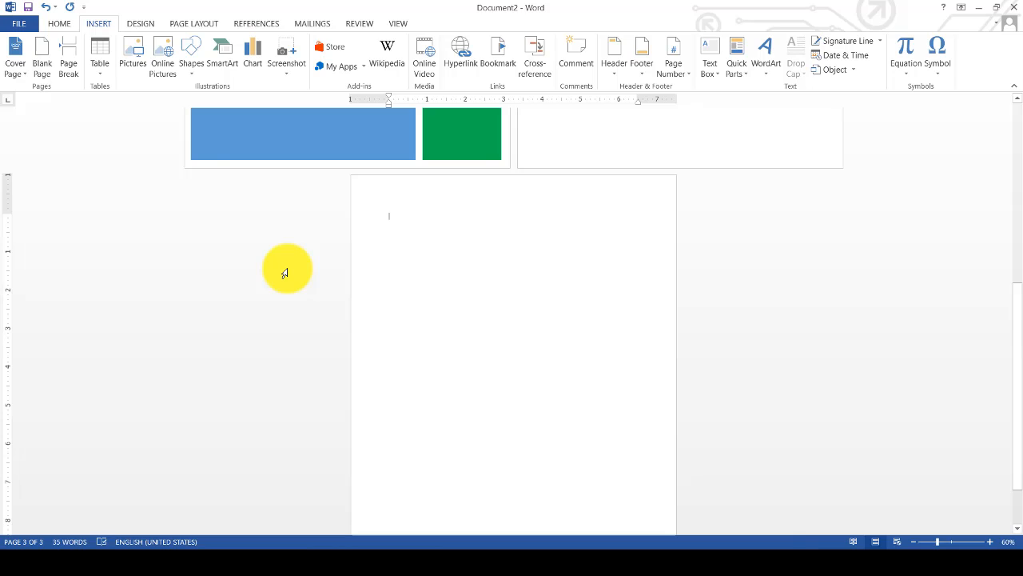
{"action": "scroll", "coordinate": [284, 273], "scroll_direction": "up", "scroll_amount": 10}
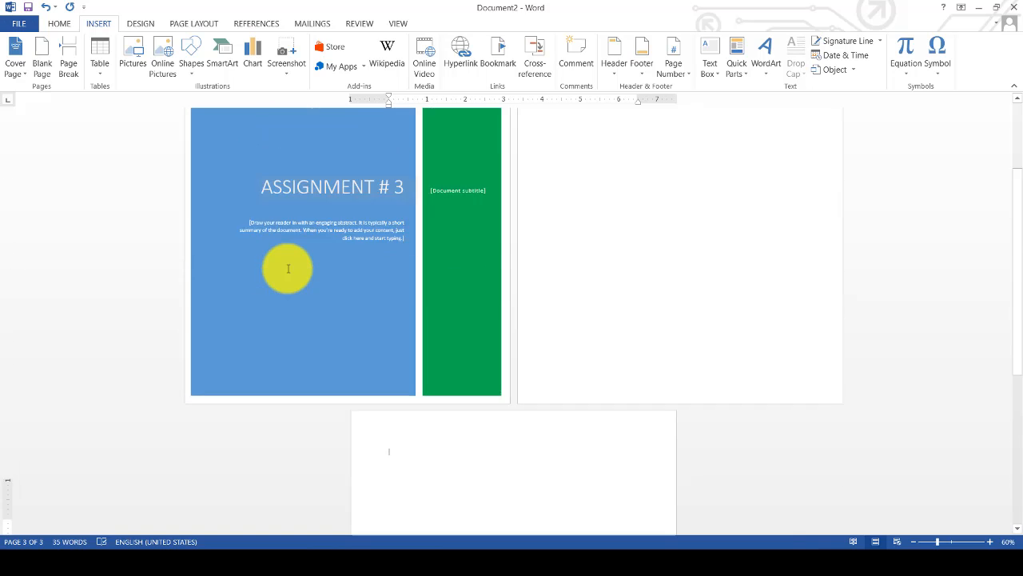
{"action": "scroll", "coordinate": [288, 268], "scroll_direction": "down", "scroll_amount": 8}
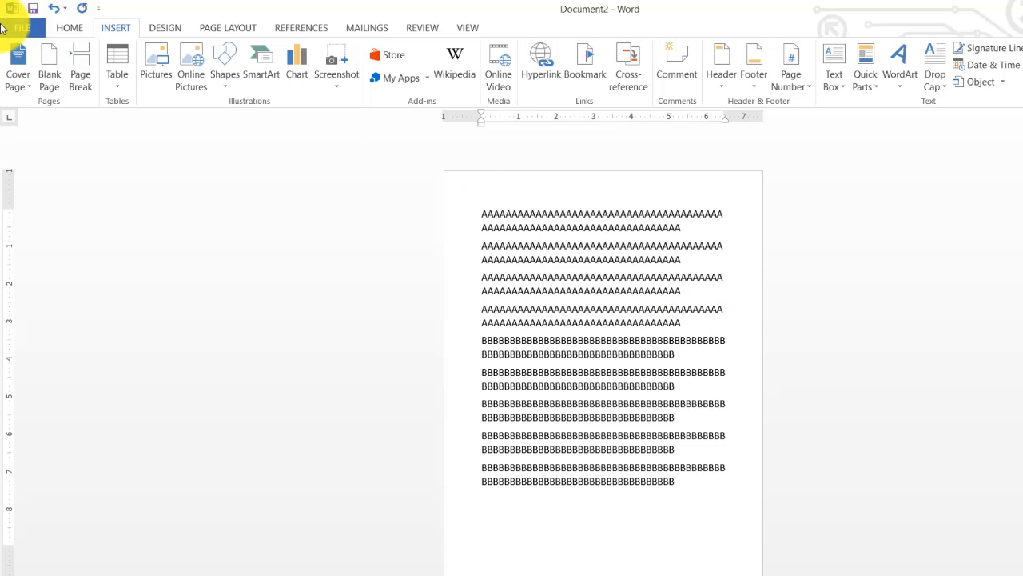
- Insert page breaks between the A and B paragraphs and after the second A paragraph
{"action": "left_click", "coordinate": [80, 68]}
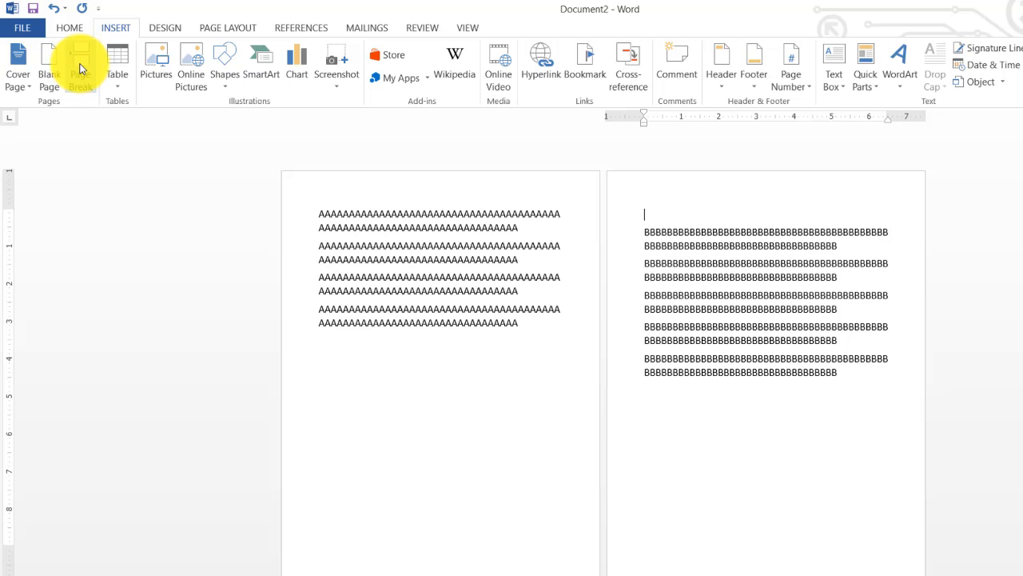
{"action": "left_click", "coordinate": [522, 256]}
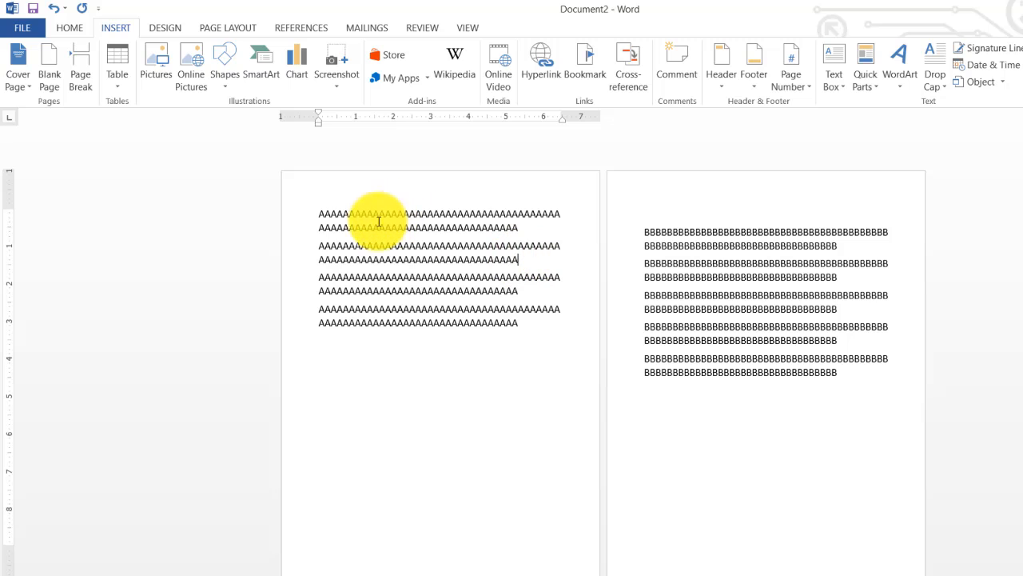
{"action": "left_click", "coordinate": [79, 59]}
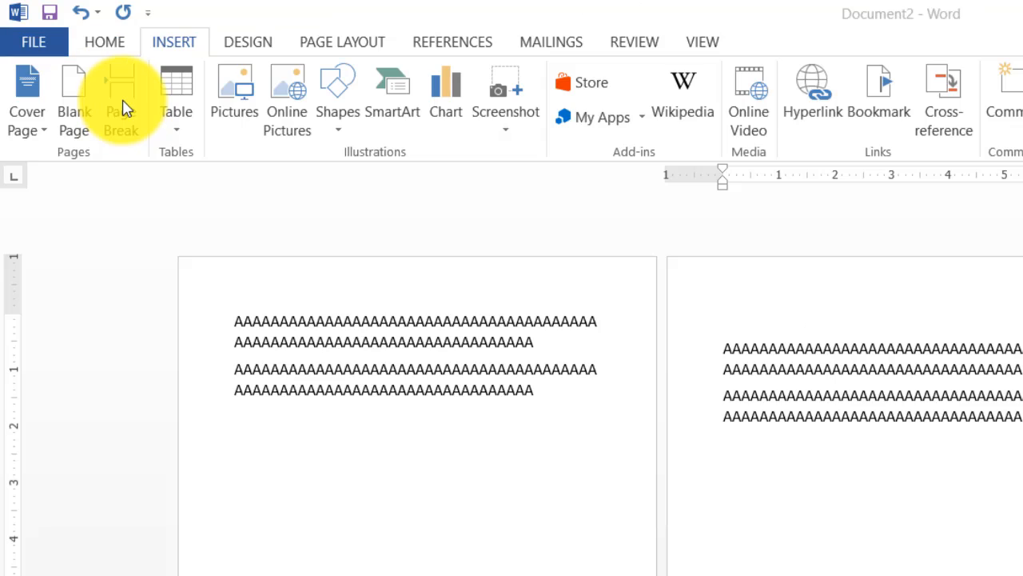
{"action": "left_click", "coordinate": [172, 128]}
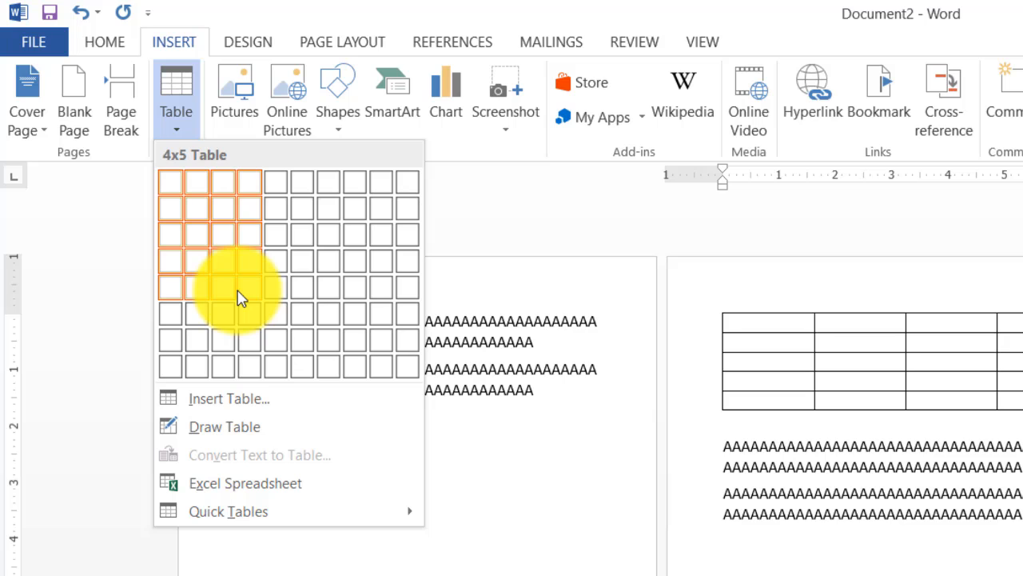
{"action": "left_click", "coordinate": [464, 479]}
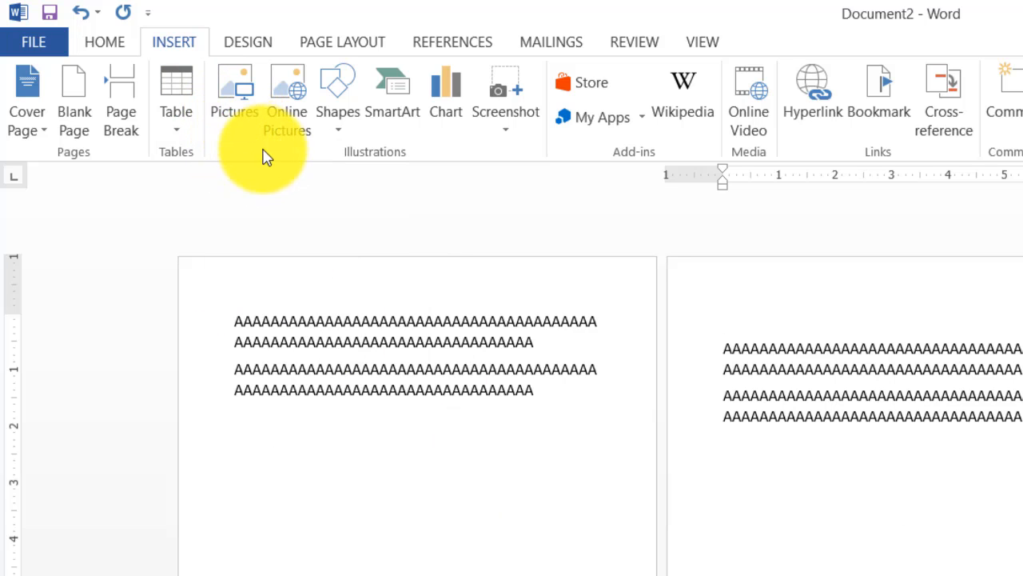
{"action": "left_click", "coordinate": [258, 120]}
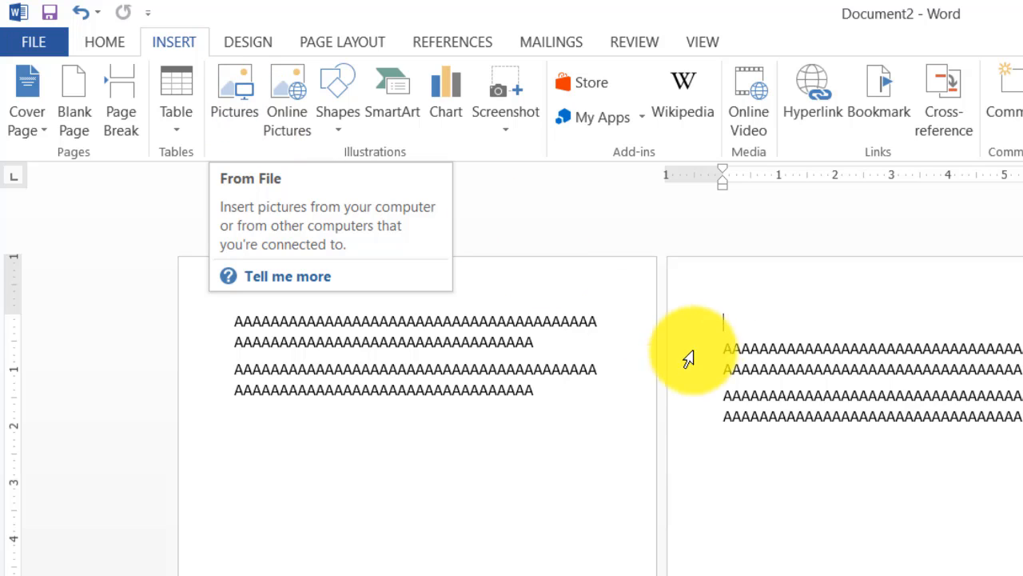
- Delete the A paragraphs that follow the page break and remove the emptied page
{"action": "left_click_drag", "start_coordinate": [722, 324], "coordinate": [1022, 447]}
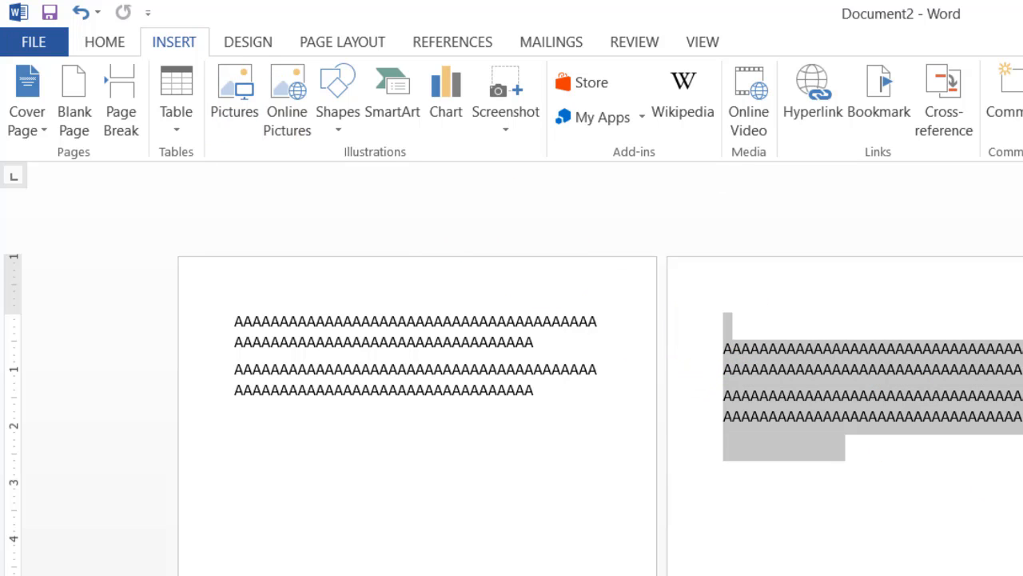
{"action": "key", "text": "Delete"}
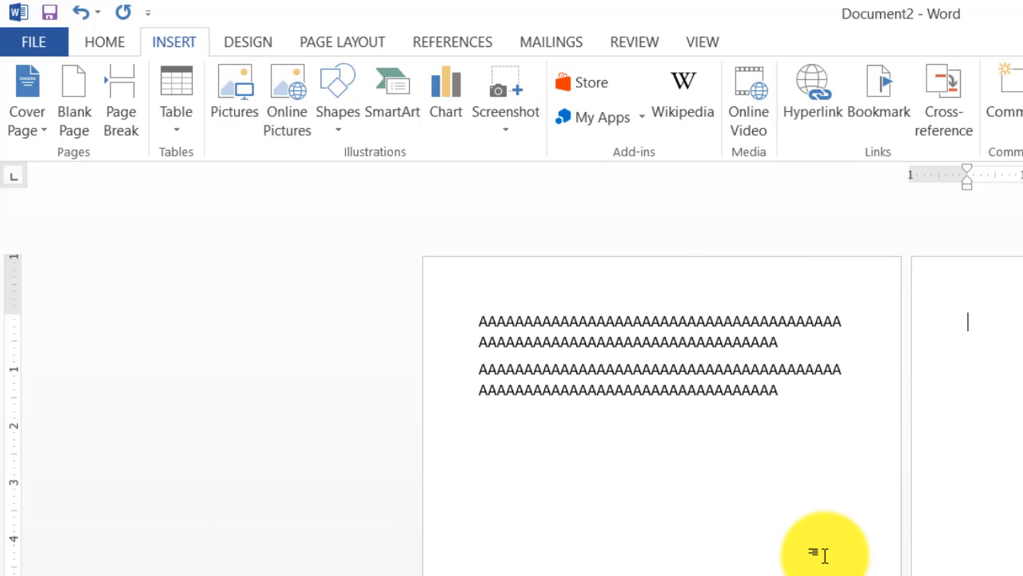
{"action": "key", "text": "BackSpace"}
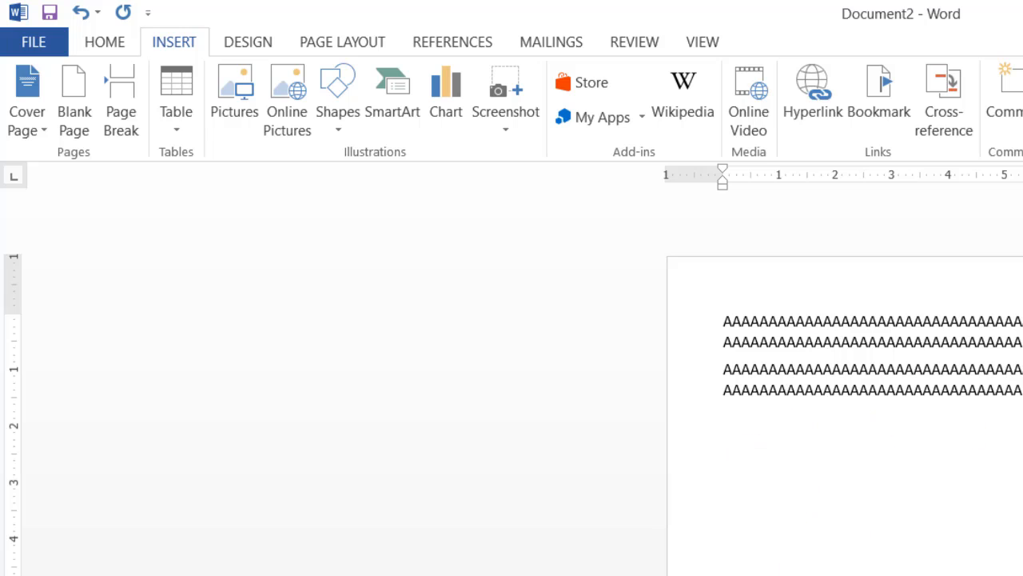
- Insert the picture pngfind.com-youtube-channel-png-5304191 from the Desktop folder below the A paragraphs
{"action": "scroll", "coordinate": [183, 250], "scroll_direction": "up", "scroll_amount": 5}
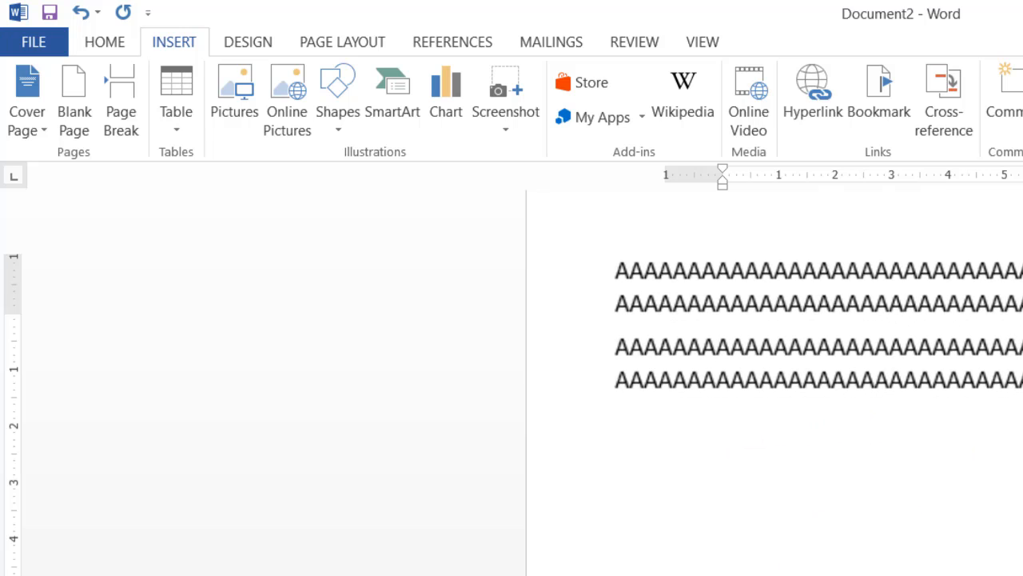
{"action": "left_click", "coordinate": [223, 96]}
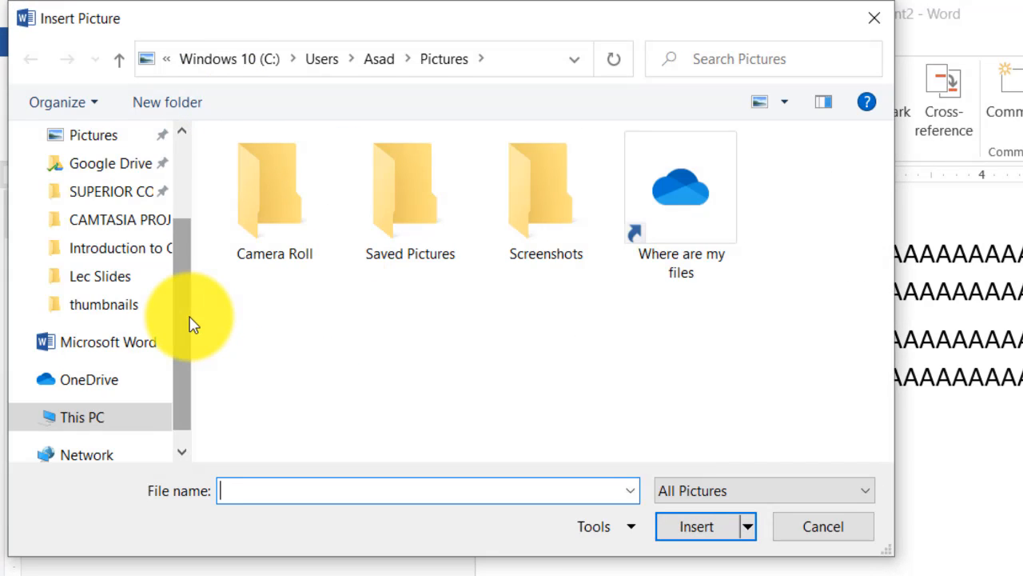
{"action": "left_click_drag", "start_coordinate": [190, 323], "coordinate": [184, 251]}
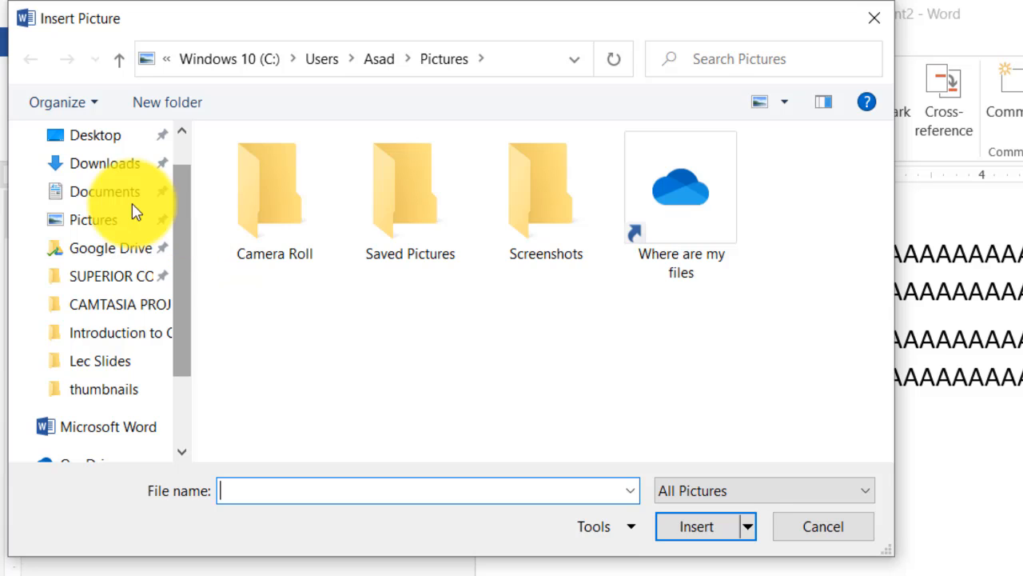
{"action": "left_click", "coordinate": [77, 147]}
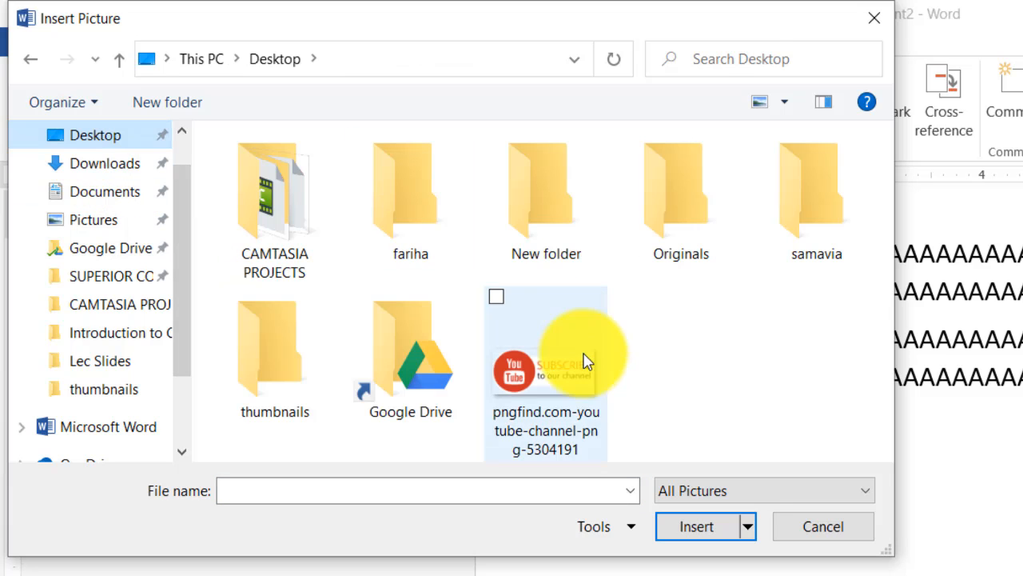
{"action": "double_click", "coordinate": [549, 396]}
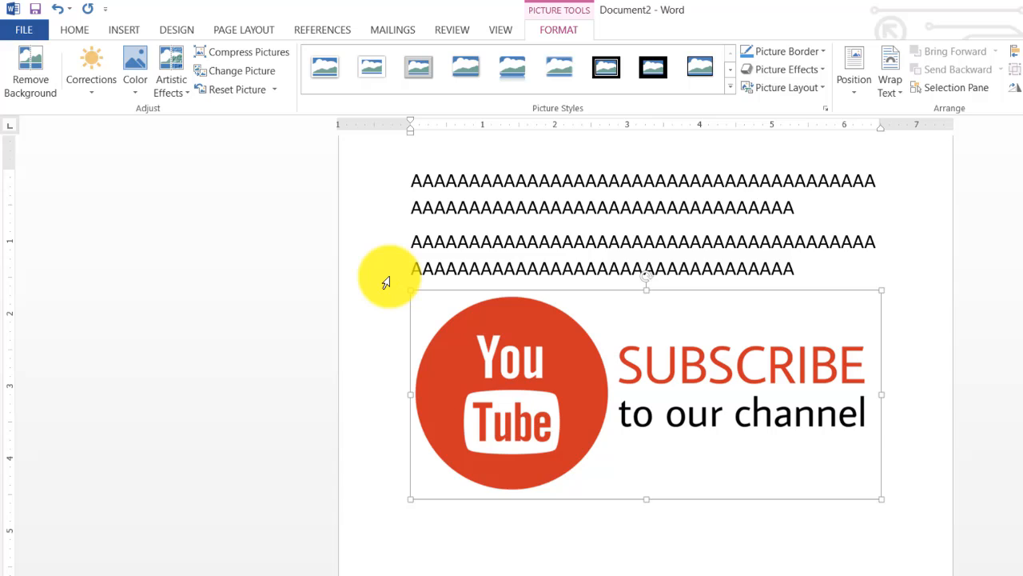
{"action": "scroll", "coordinate": [390, 277], "scroll_direction": "up", "scroll_amount": 1}
{"action": "scroll", "coordinate": [390, 278], "scroll_direction": "down", "scroll_amount": 2}
{"action": "scroll", "coordinate": [386, 282], "scroll_direction": "down", "scroll_amount": 2}
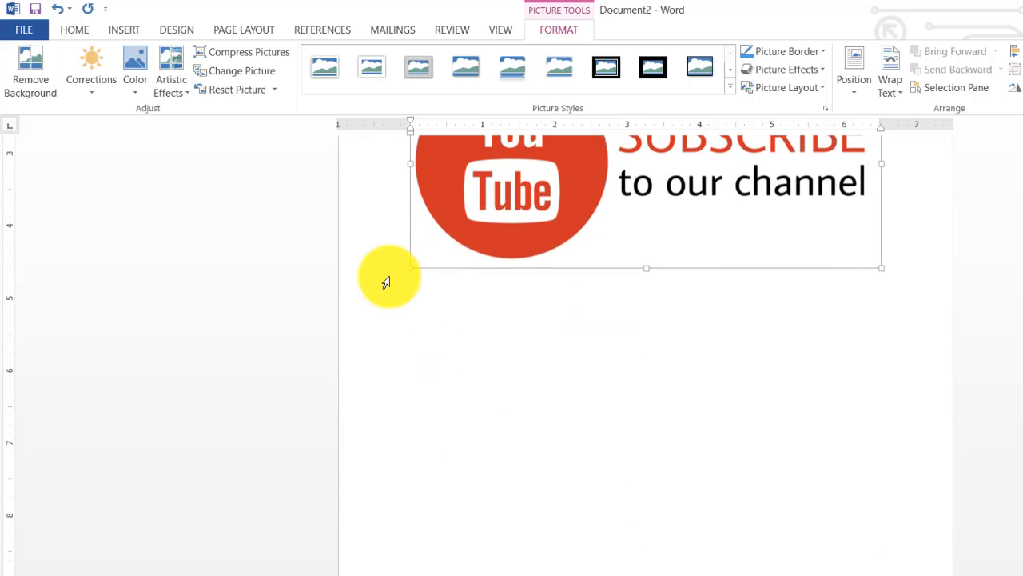
{"action": "scroll", "coordinate": [386, 282], "scroll_direction": "up", "scroll_amount": 4}
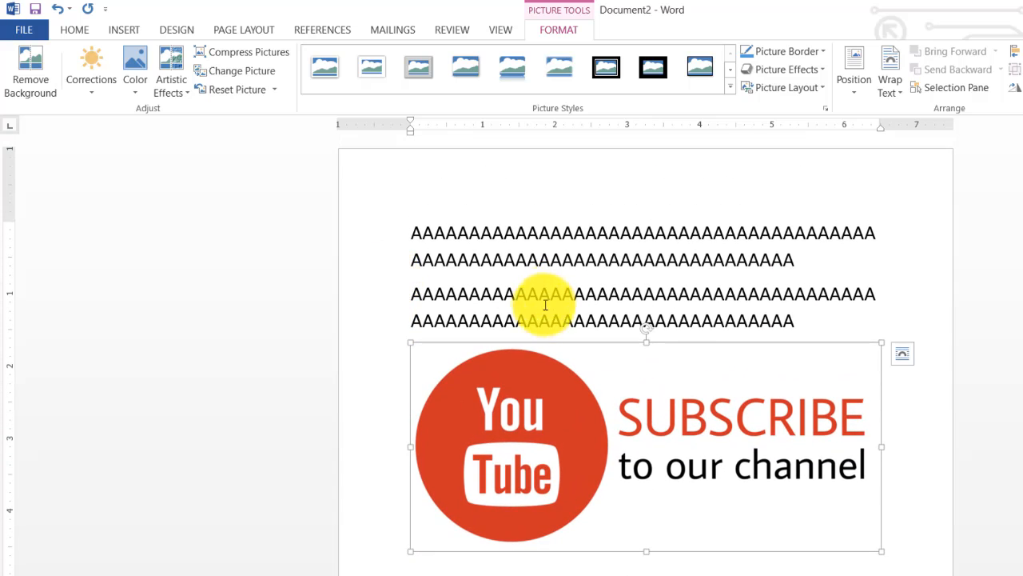
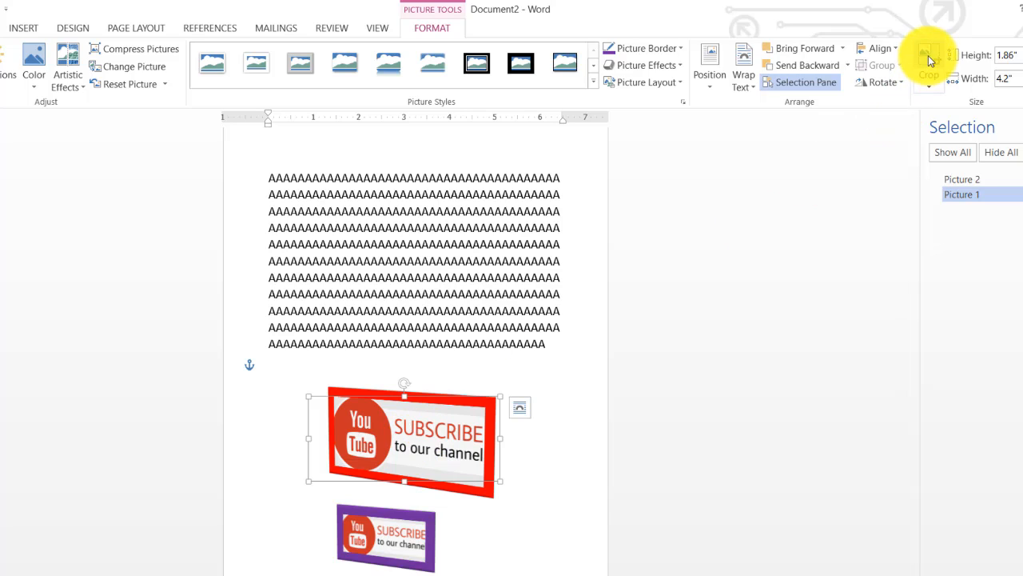
- Crop the red-framed picture from its left side to cut off the YouTube logo, leaving it about 2.41" wide
{"action": "left_click", "coordinate": [929, 81]}
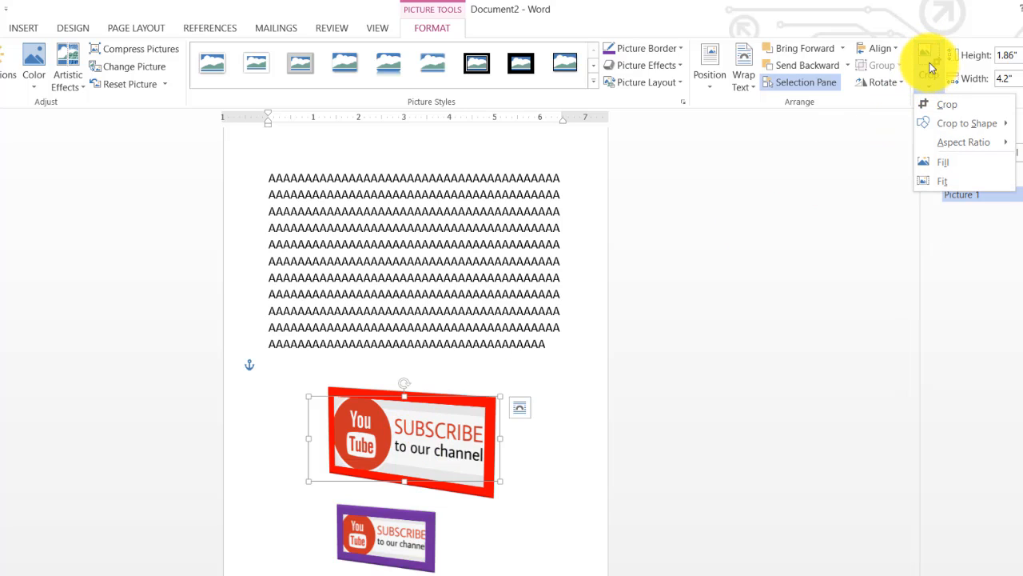
{"action": "left_click", "coordinate": [931, 56]}
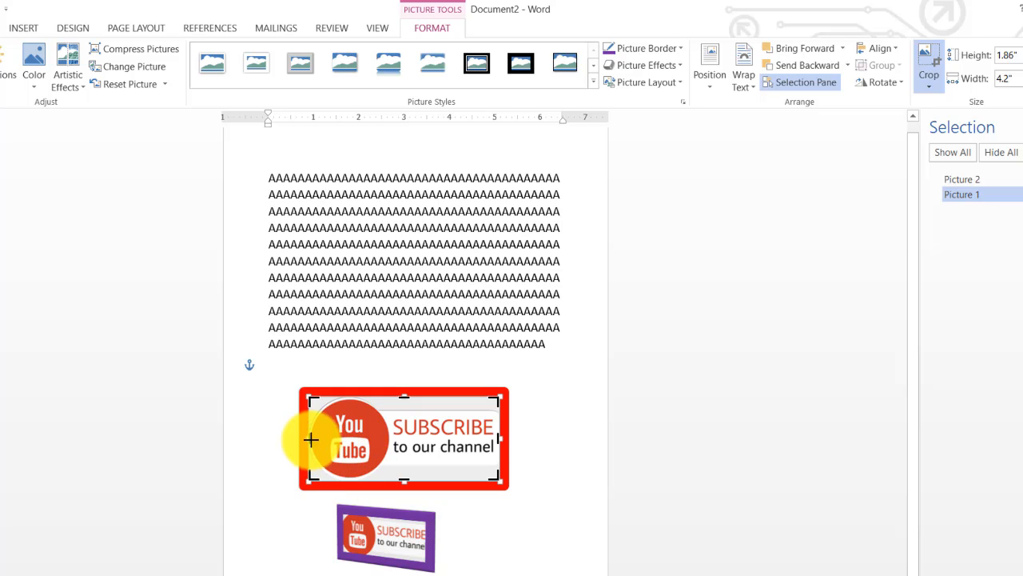
{"action": "left_click_drag", "start_coordinate": [311, 438], "coordinate": [389, 442]}
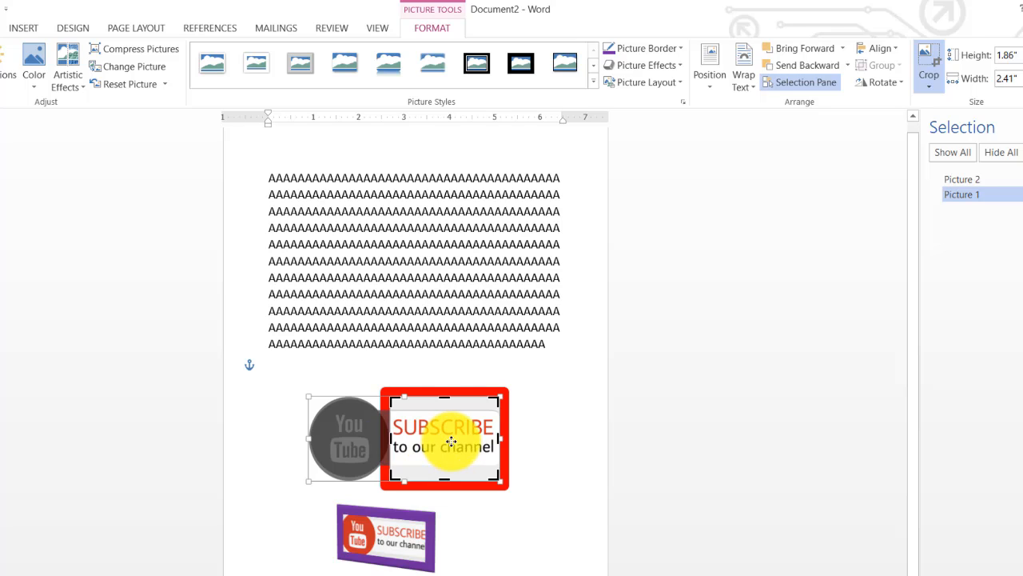
{"action": "left_click", "coordinate": [560, 453]}
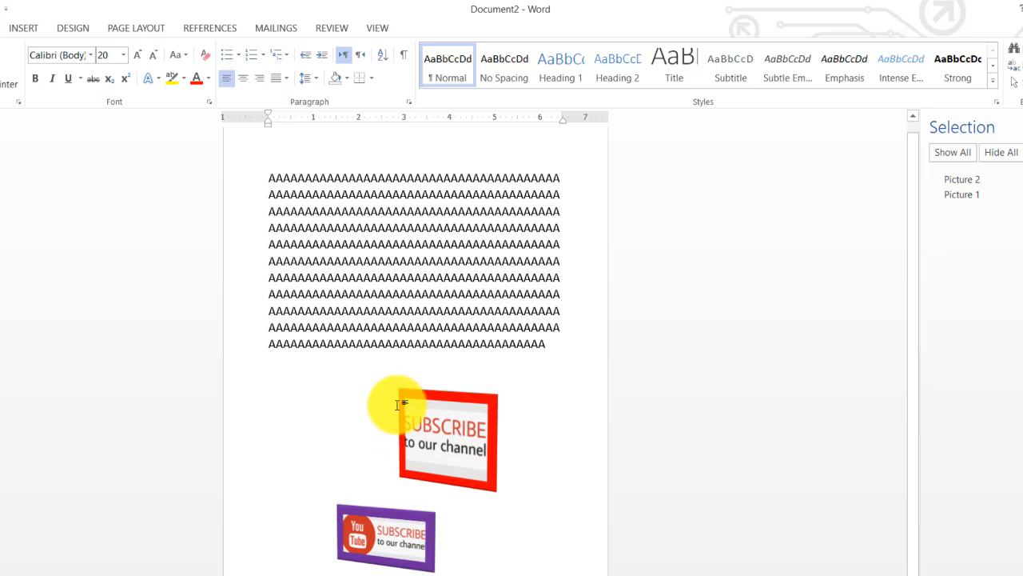
- Increase the cropped picture's height to 2.4" and reduce it to 2.1"
{"action": "left_click", "coordinate": [428, 442]}
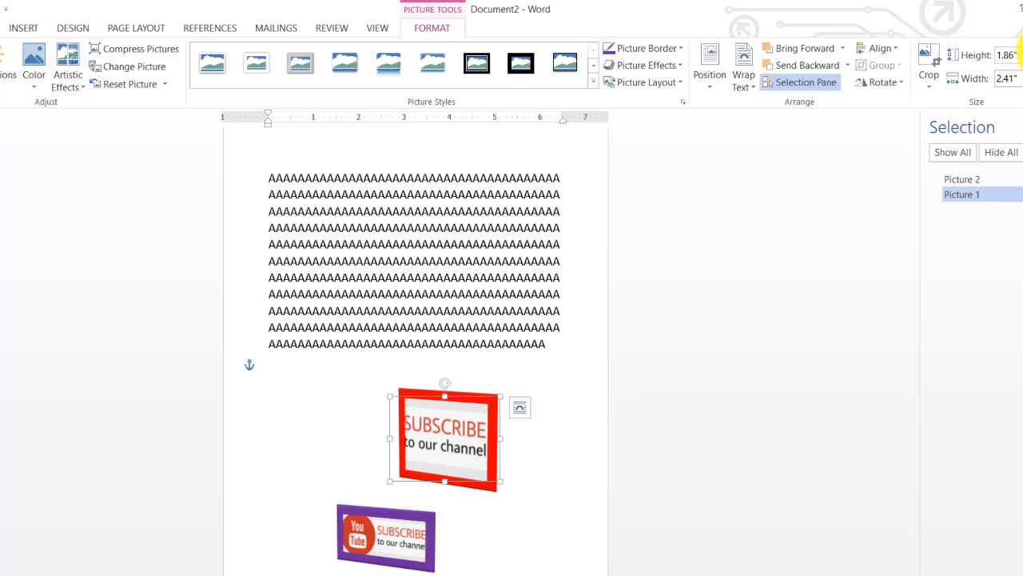
{"action": "left_click", "coordinate": [1022, 51]}
{"action": "left_click", "coordinate": [1022, 51]}
{"action": "left_click", "coordinate": [1022, 52]}
{"action": "left_click", "coordinate": [1022, 52]}
{"action": "left_click", "coordinate": [1022, 52]}
{"action": "left_click", "coordinate": [1022, 52]}
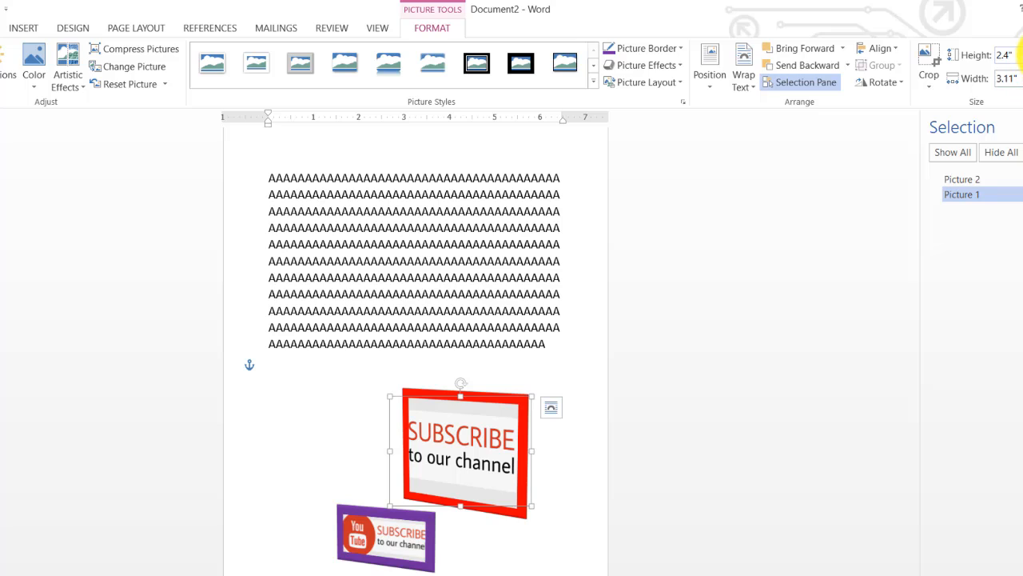
{"action": "left_click", "coordinate": [1022, 60]}
{"action": "left_click", "coordinate": [1022, 60]}
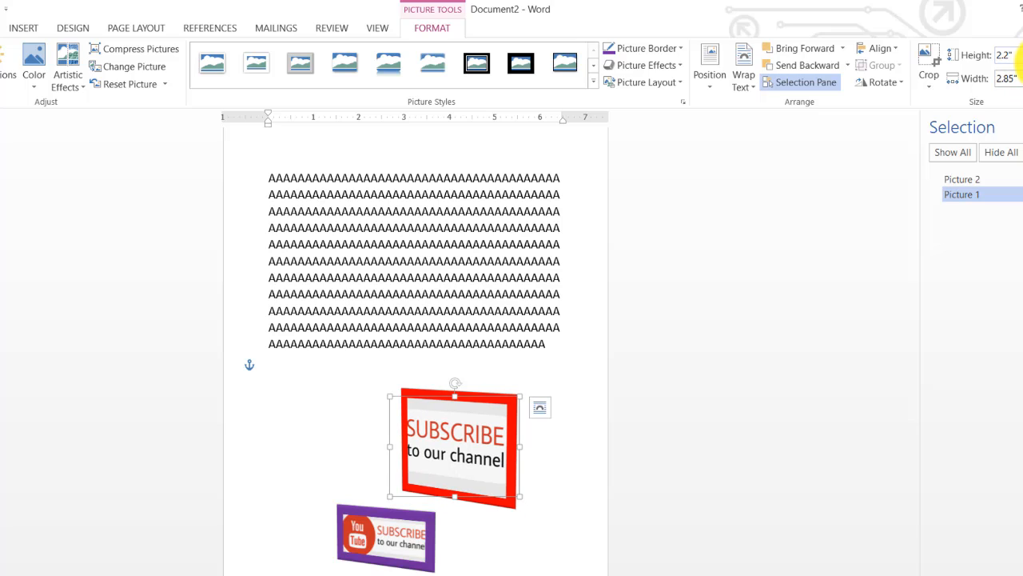
{"action": "left_click", "coordinate": [1022, 60]}
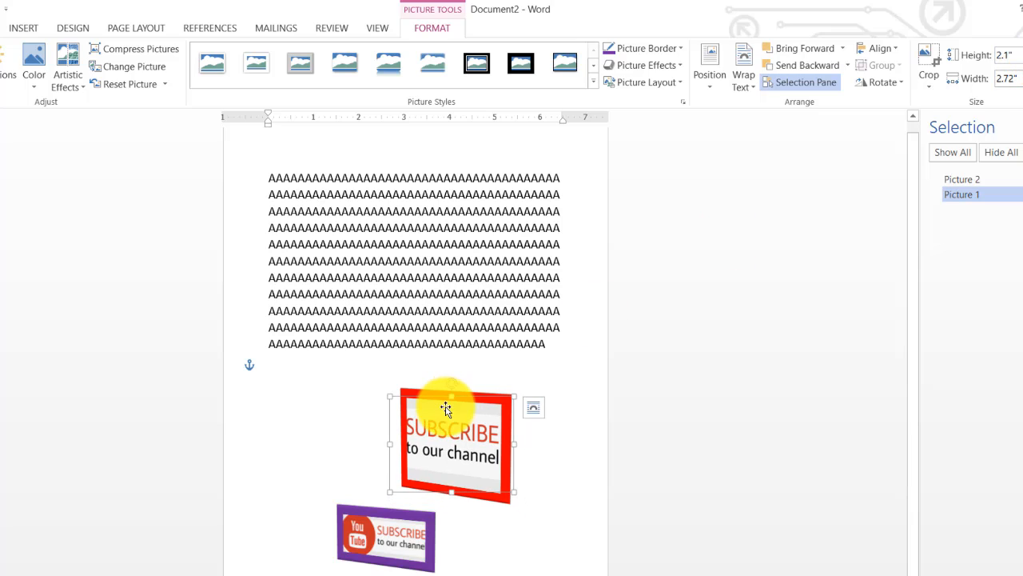
- Enlarge the cropped picture from its upper-left corner to about 2.72" high and set its height to 2.5"
{"action": "left_click_drag", "start_coordinate": [387, 395], "coordinate": [355, 372]}
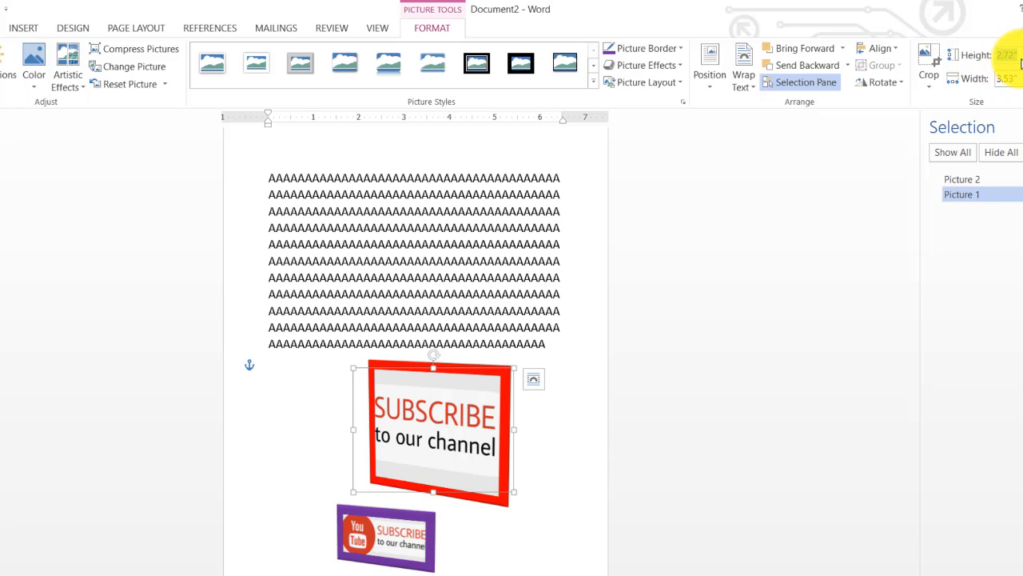
{"action": "type", "text": "2.5"}
{"action": "key", "text": "Return"}
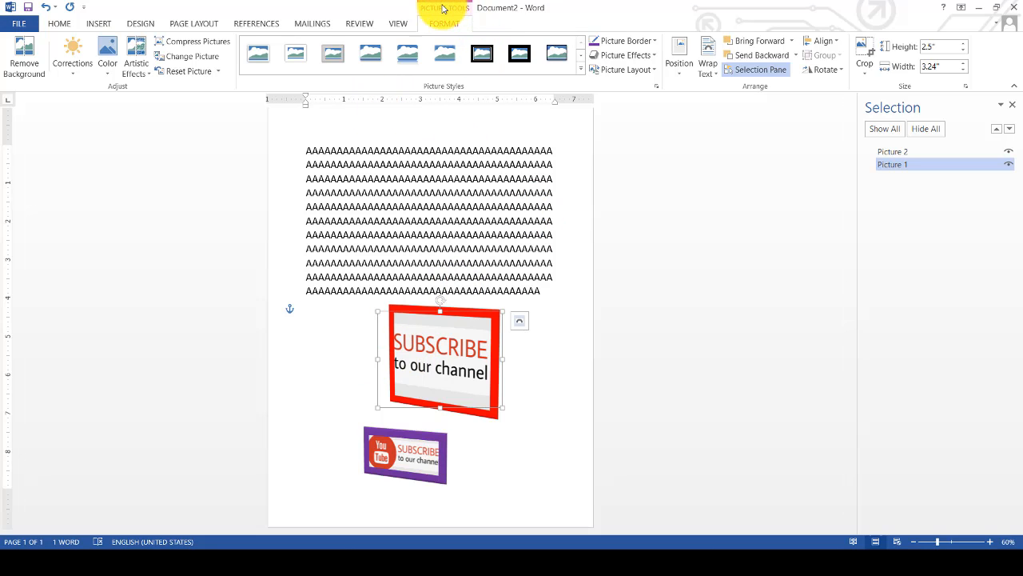
- Close the Selection pane and place the cursor near the end of the ninth line of A text
{"action": "left_click", "coordinate": [415, 453]}
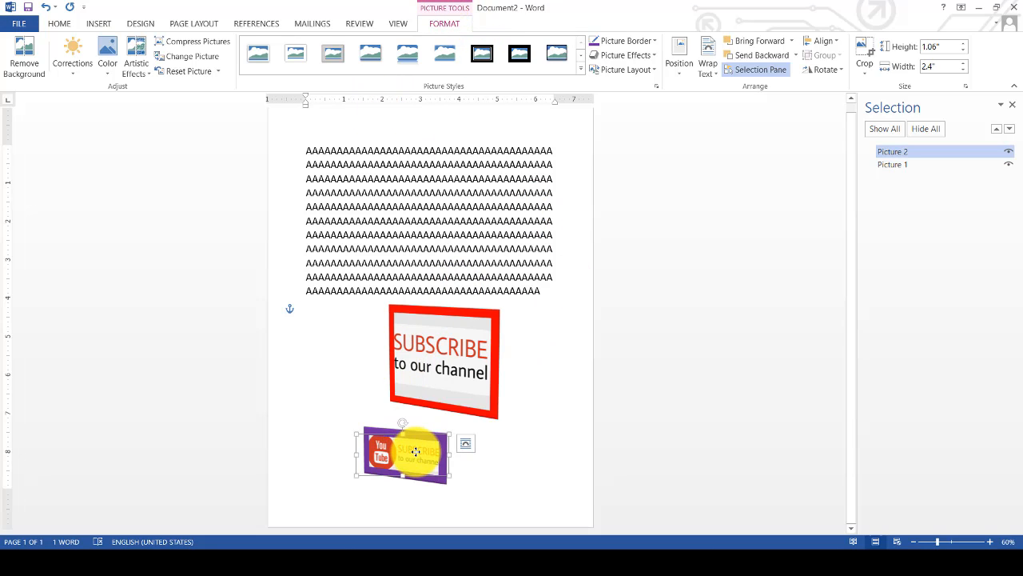
{"action": "left_click", "coordinate": [1011, 105]}
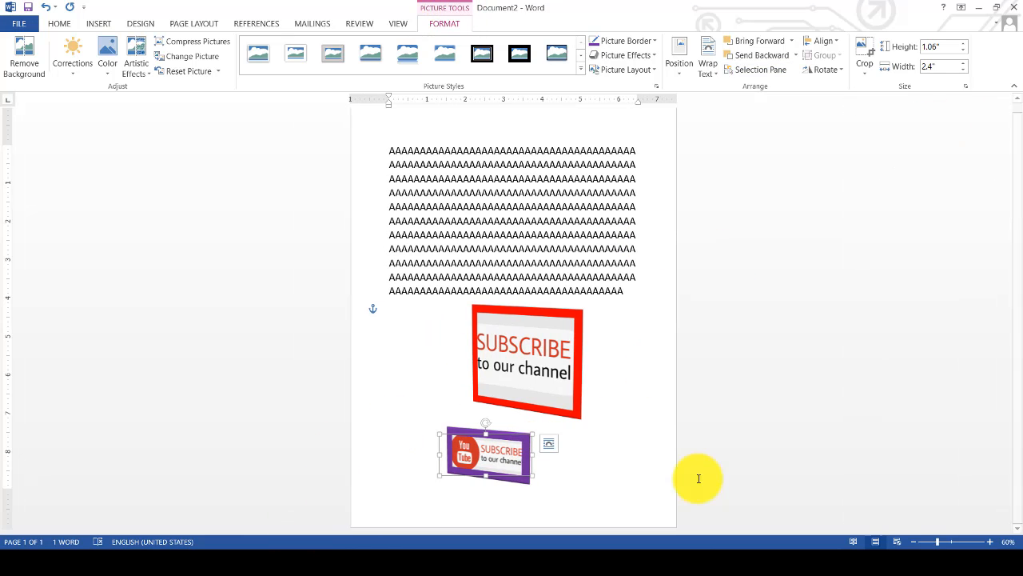
{"action": "left_click", "coordinate": [621, 260]}
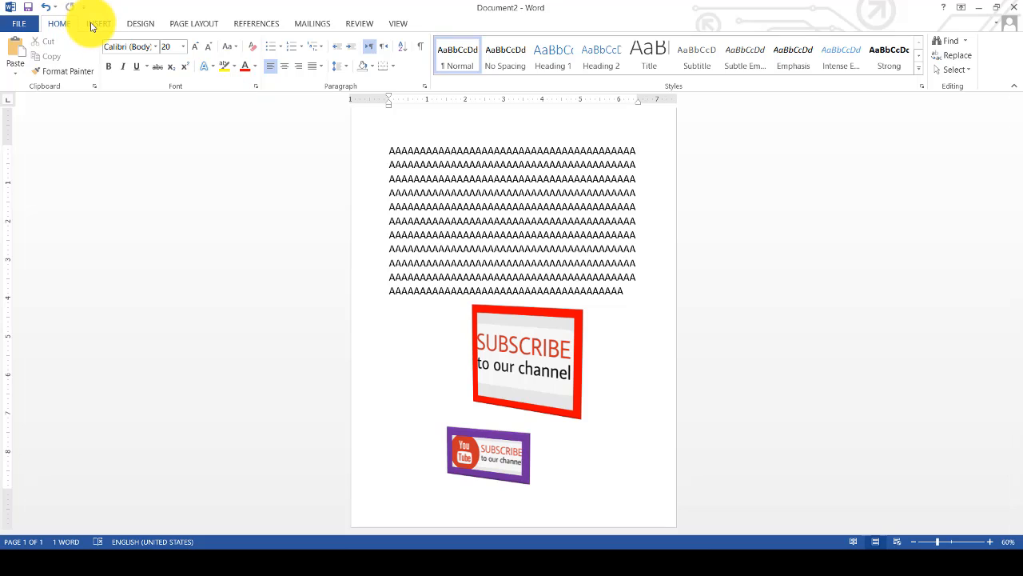
- Search Bing's online pictures for "computer" to insert into the document
{"action": "left_click", "coordinate": [94, 24]}
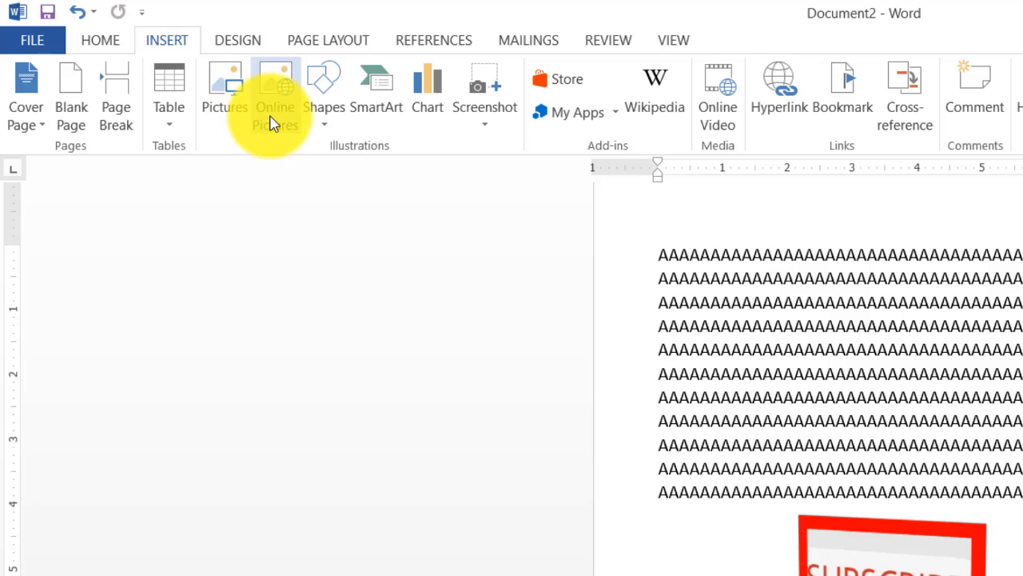
{"action": "left_click", "coordinate": [271, 121]}
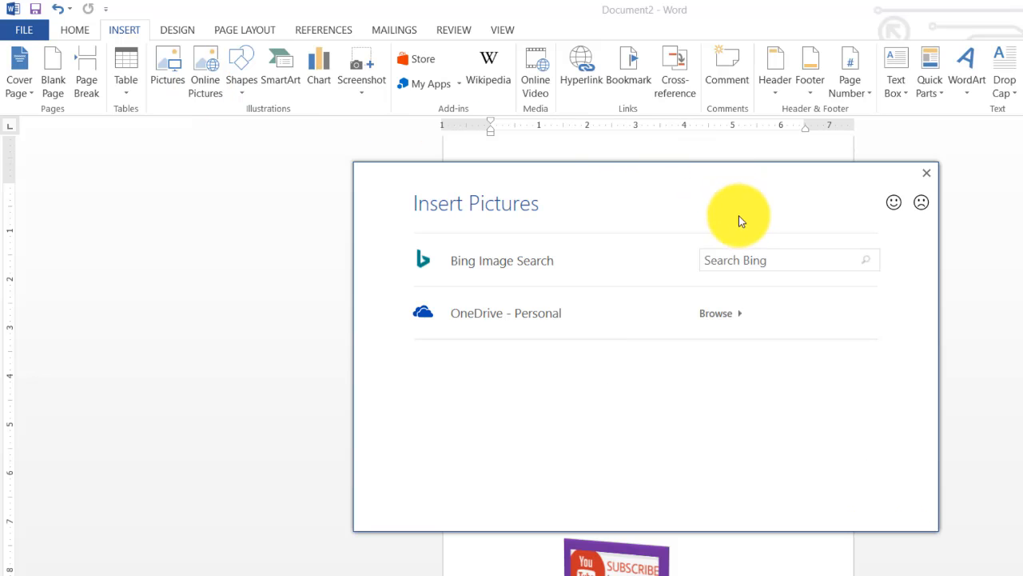
{"action": "left_click", "coordinate": [720, 261]}
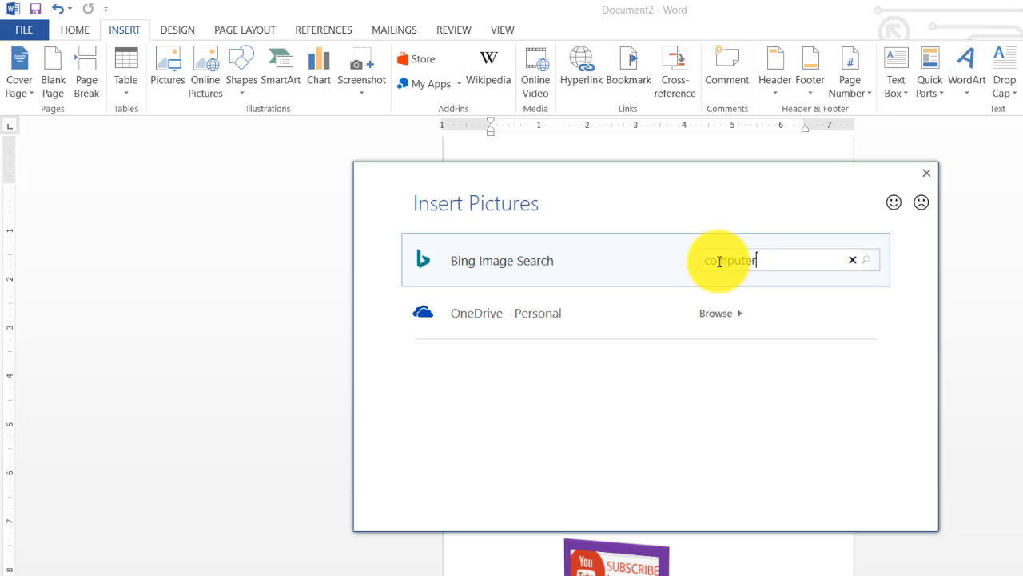
{"action": "type", "text": "computer"}
{"action": "key", "text": "Return"}
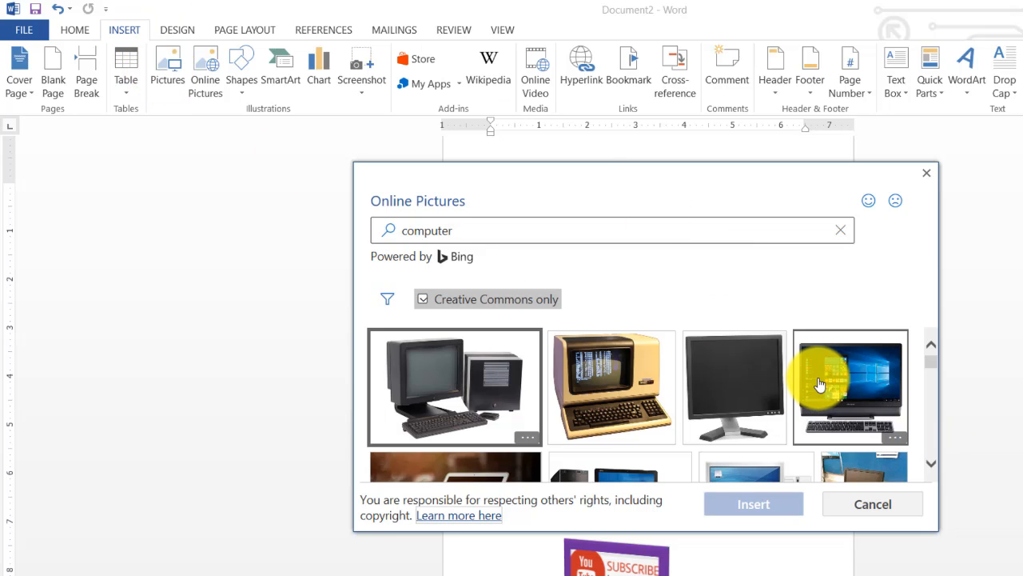
- Insert the online picture of the desktop computer with the Windows start screen at the cursor
{"action": "scroll", "coordinate": [818, 381], "scroll_direction": "down", "scroll_amount": 3}
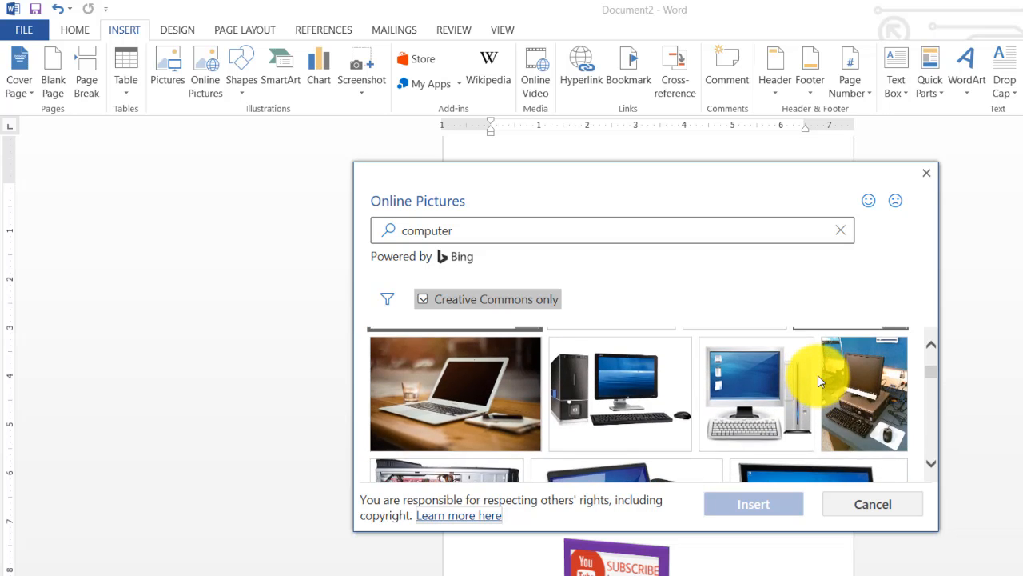
{"action": "scroll", "coordinate": [818, 381], "scroll_direction": "up", "scroll_amount": 2}
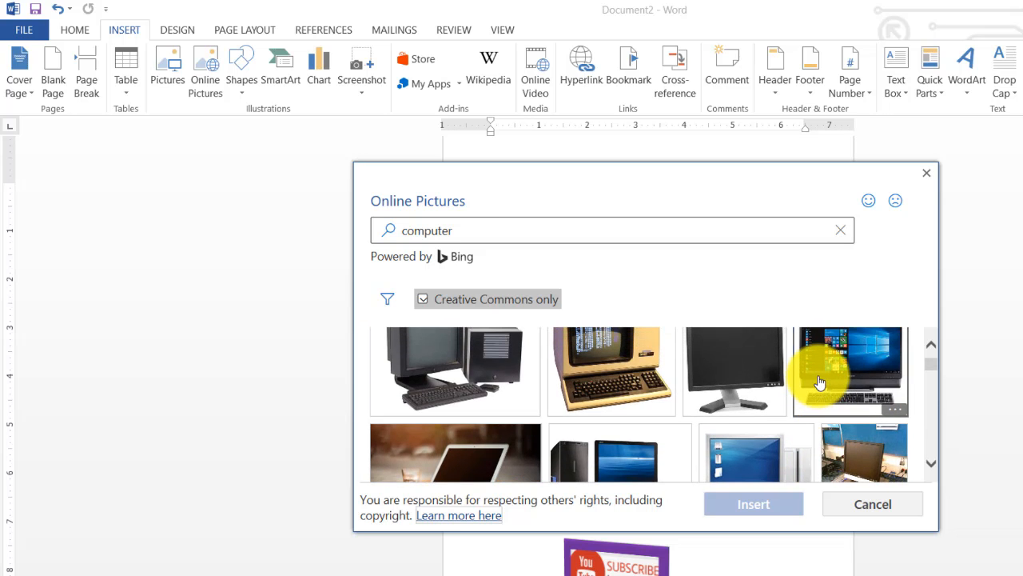
{"action": "left_click", "coordinate": [815, 374]}
{"action": "left_click", "coordinate": [753, 504]}
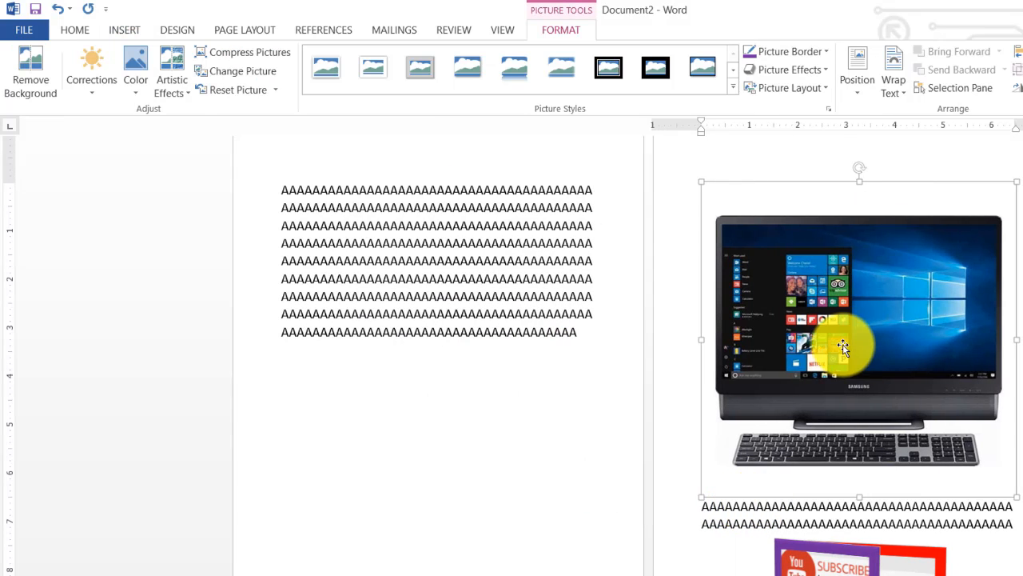
- Shrink the computer picture so it fits below the A text and give it a black frame style
{"action": "left_click_drag", "start_coordinate": [1015, 495], "coordinate": [949, 358]}
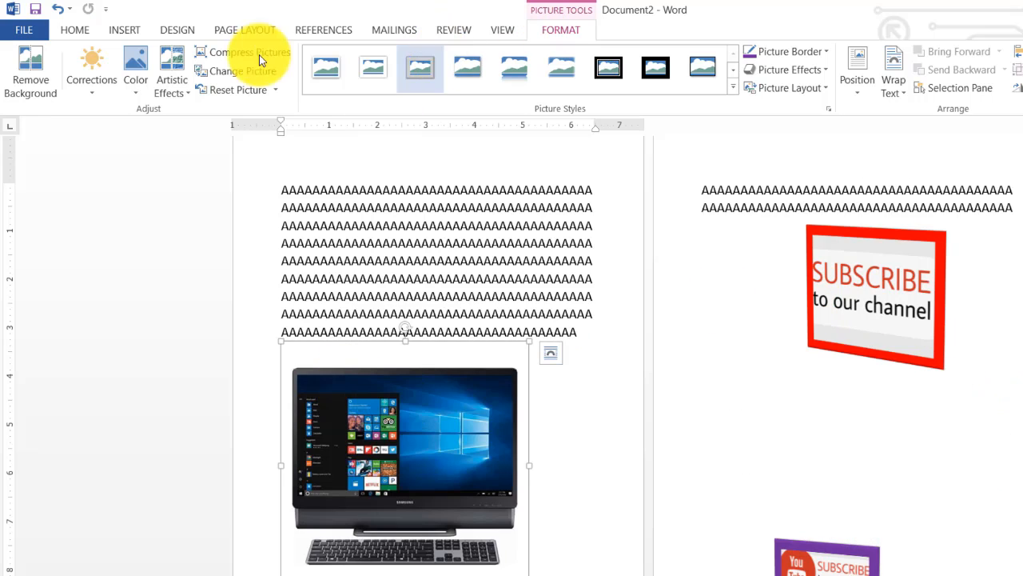
{"action": "left_click", "coordinate": [616, 70]}
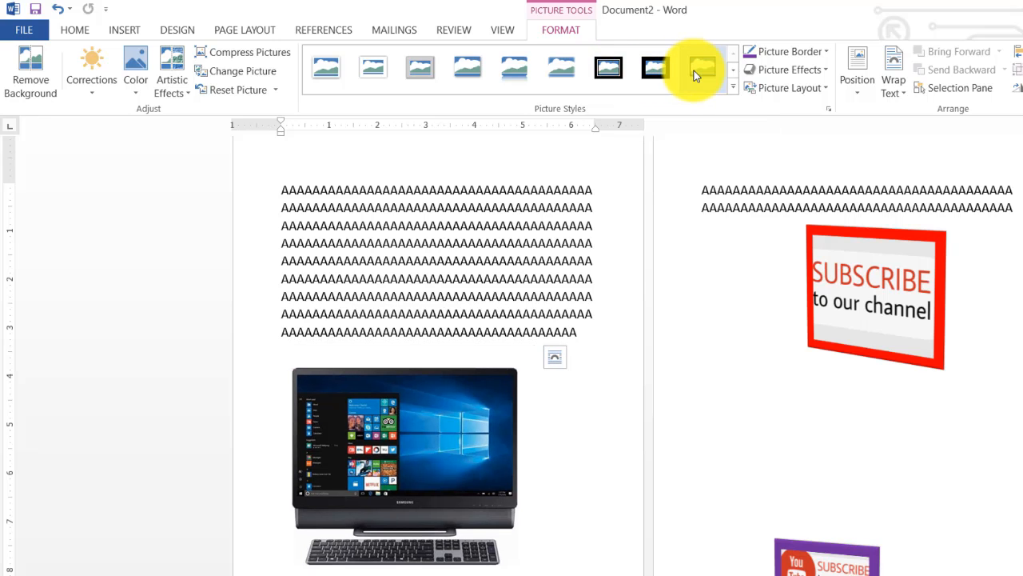
- Delete the entire content of the document, both text and pictures
{"action": "left_click", "coordinate": [128, 31]}
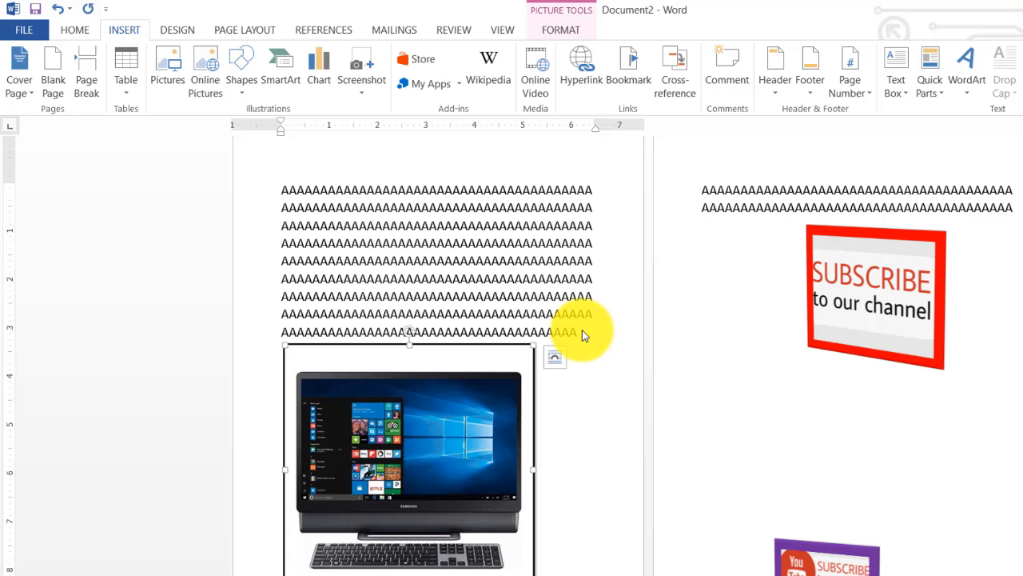
{"action": "key", "text": "ctrl+a"}
{"action": "key", "text": "Delete"}
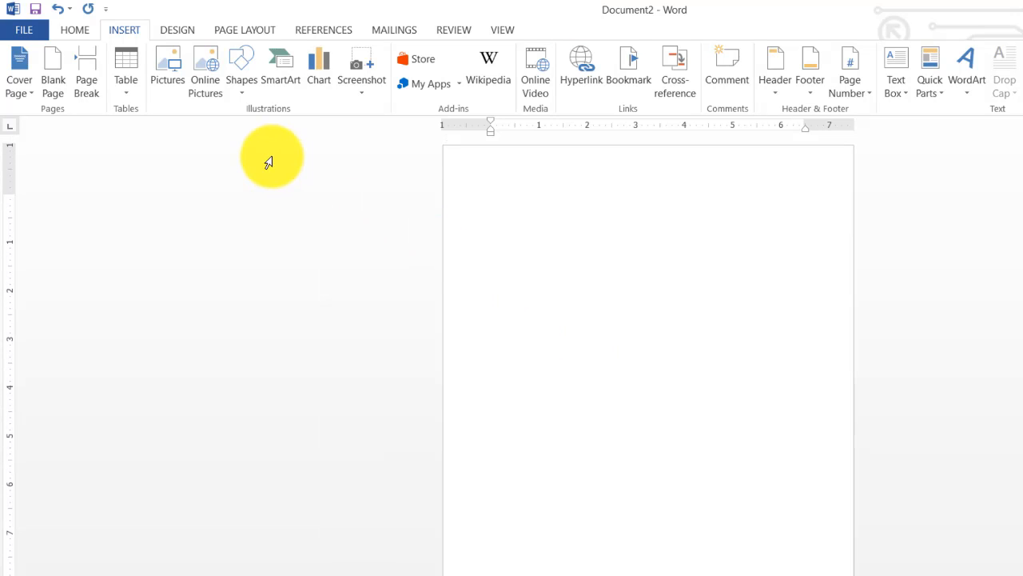
- Draw a rectangle about 3.7" by 2" near the top of the page and a triangle about 2.4" wide below it
{"action": "left_click", "coordinate": [243, 90]}
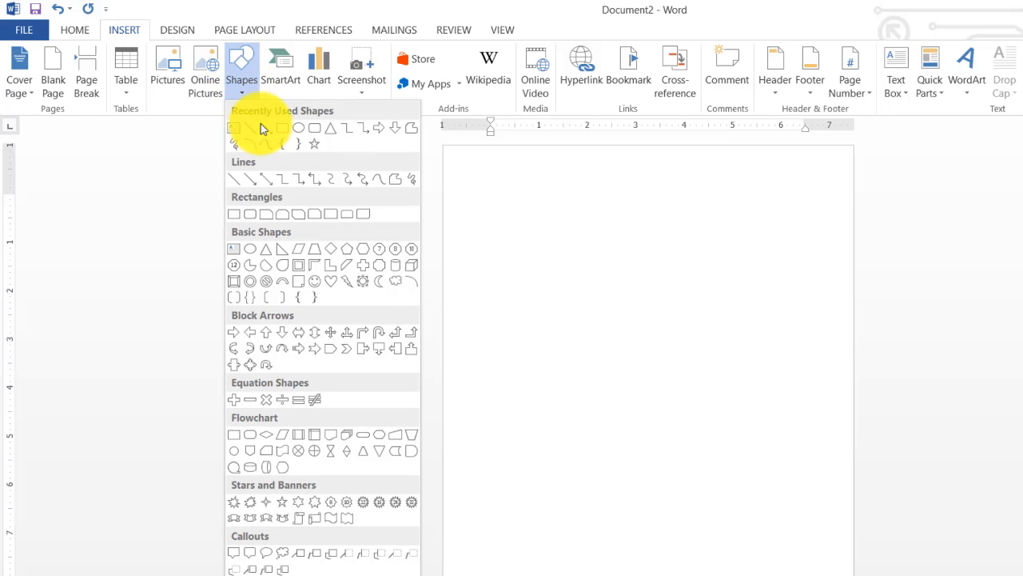
{"action": "key", "text": "Escape"}
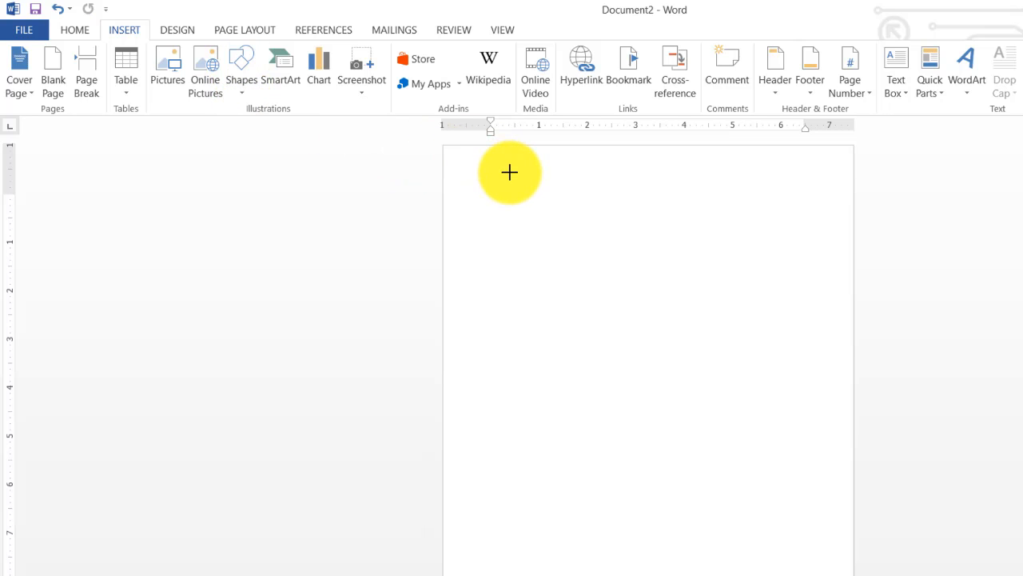
{"action": "left_click_drag", "start_coordinate": [510, 172], "coordinate": [691, 268]}
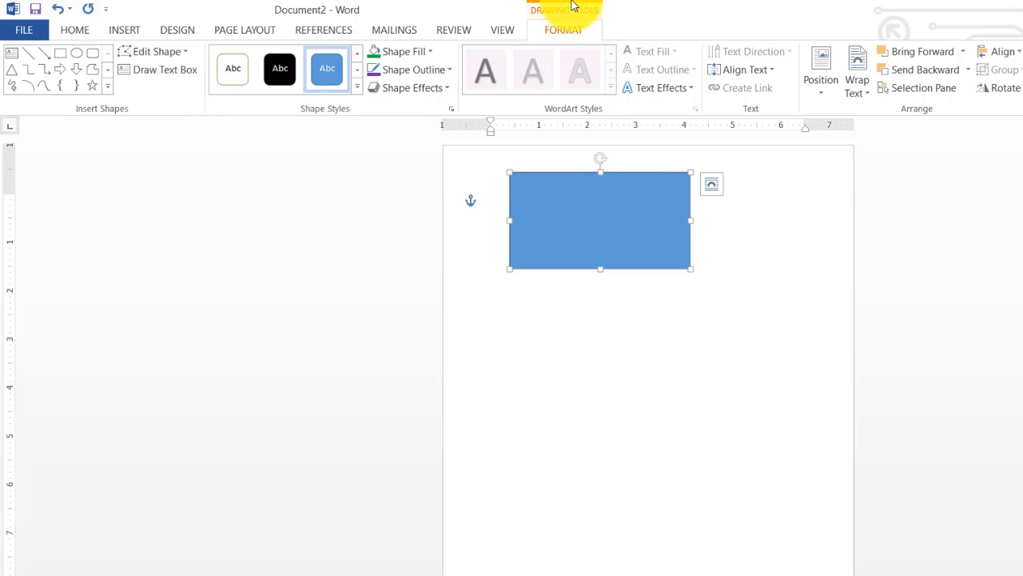
{"action": "left_click", "coordinate": [14, 70]}
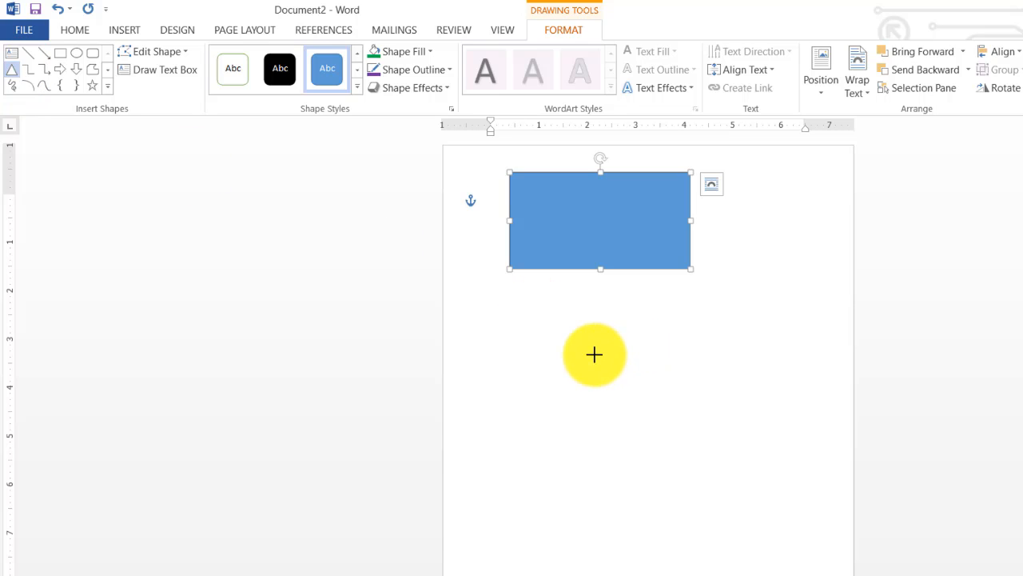
{"action": "left_click_drag", "start_coordinate": [595, 354], "coordinate": [710, 468]}
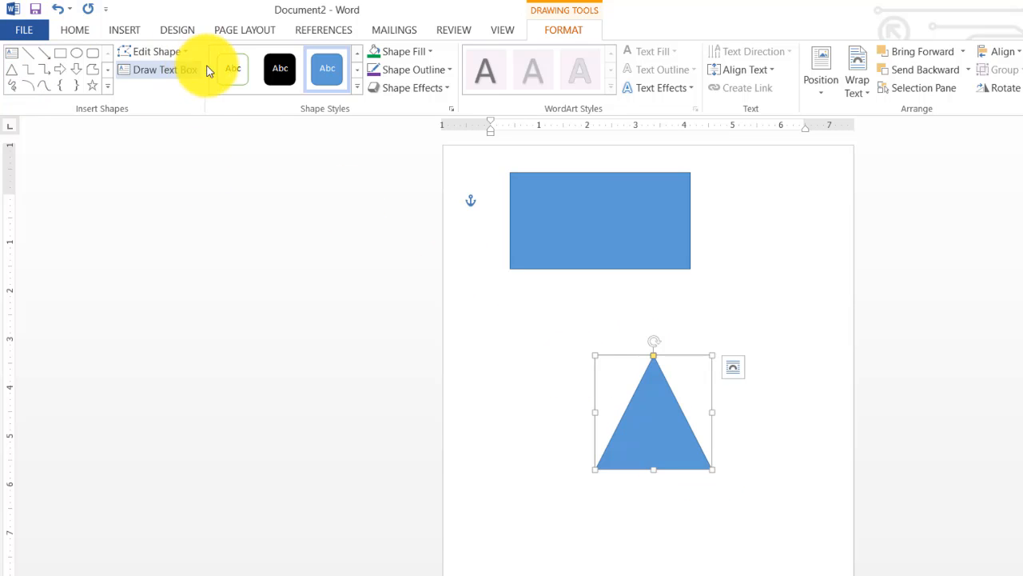
- Apply a gold preset shape style to the triangle and replace it with the black intense-effect style
{"action": "left_click", "coordinate": [358, 84]}
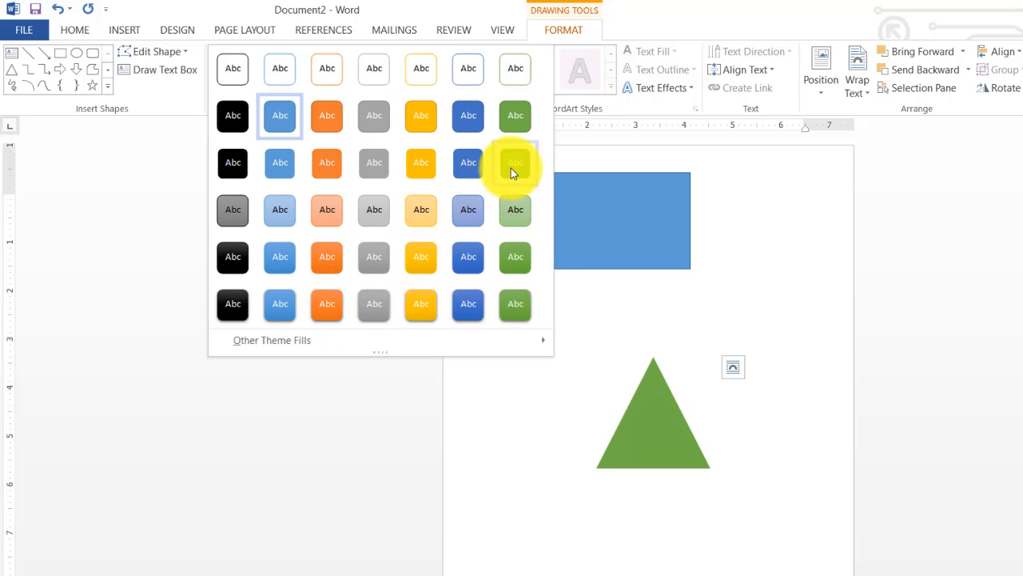
{"action": "left_click", "coordinate": [419, 165]}
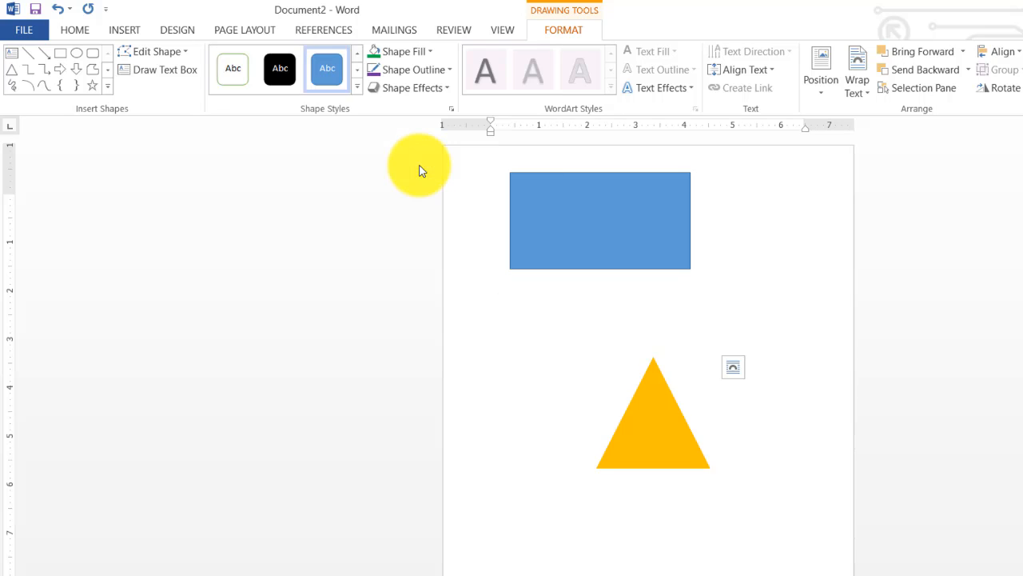
{"action": "left_click", "coordinate": [359, 89]}
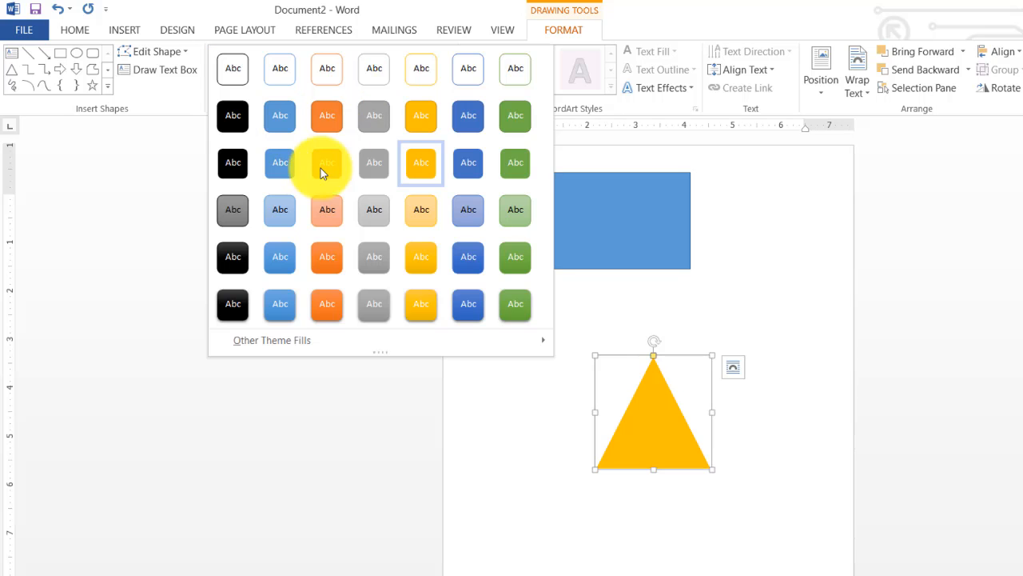
{"action": "left_click", "coordinate": [231, 302]}
- Give the black triangle a purple outline from the standard colours with a line weight of 6 pt
{"action": "left_click", "coordinate": [402, 51]}
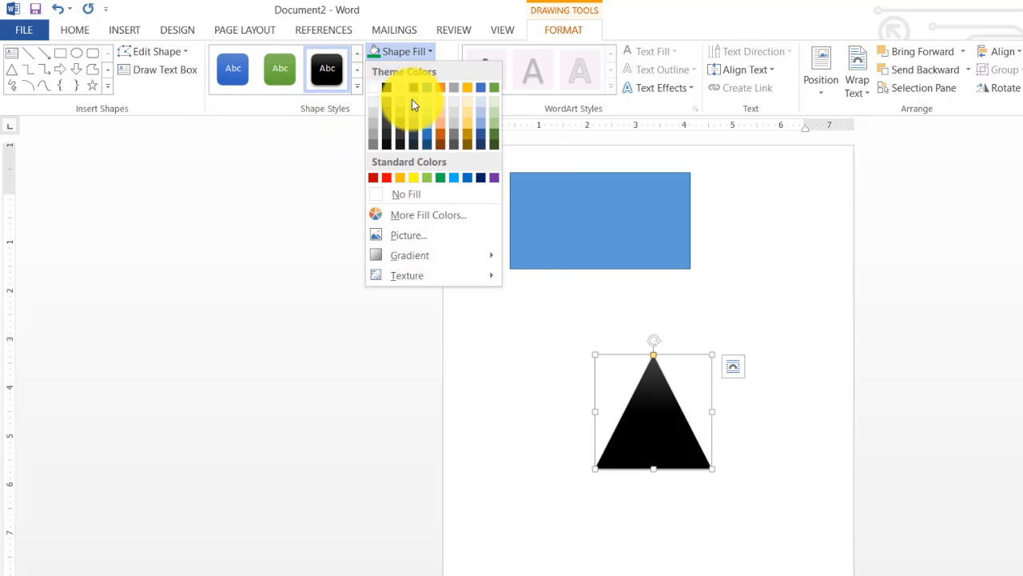
{"action": "left_click", "coordinate": [256, 190]}
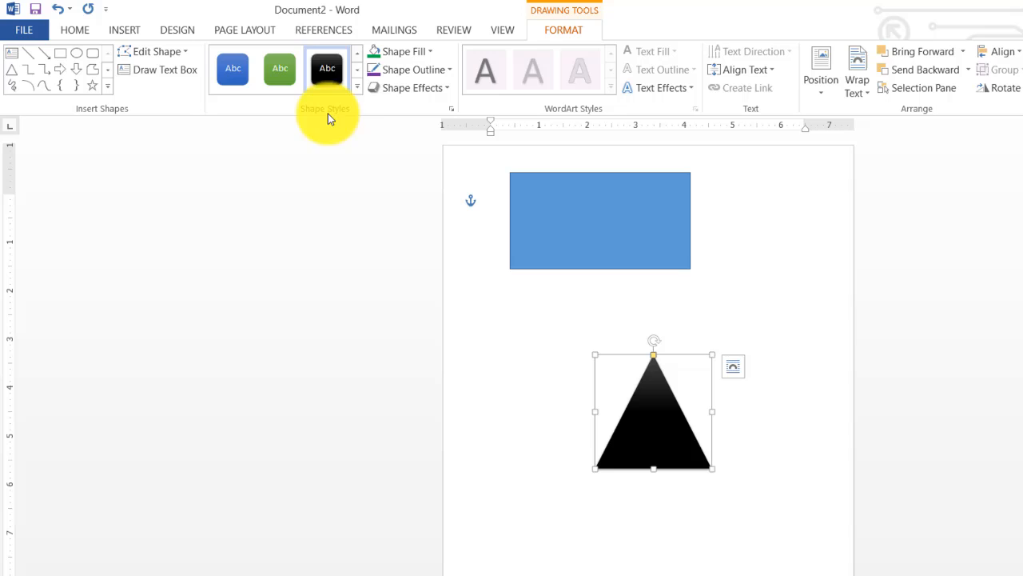
{"action": "left_click", "coordinate": [440, 69]}
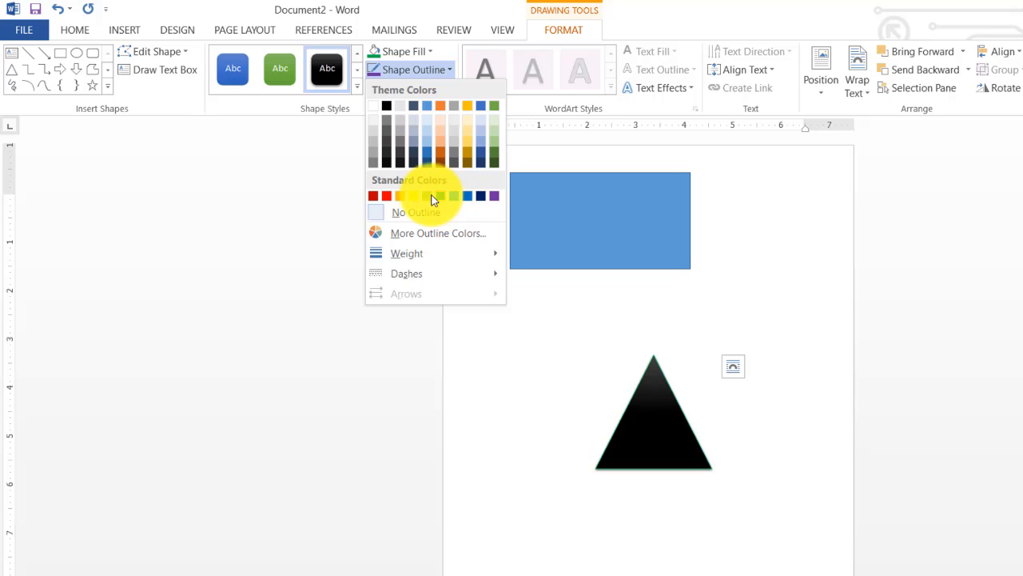
{"action": "left_click", "coordinate": [495, 196]}
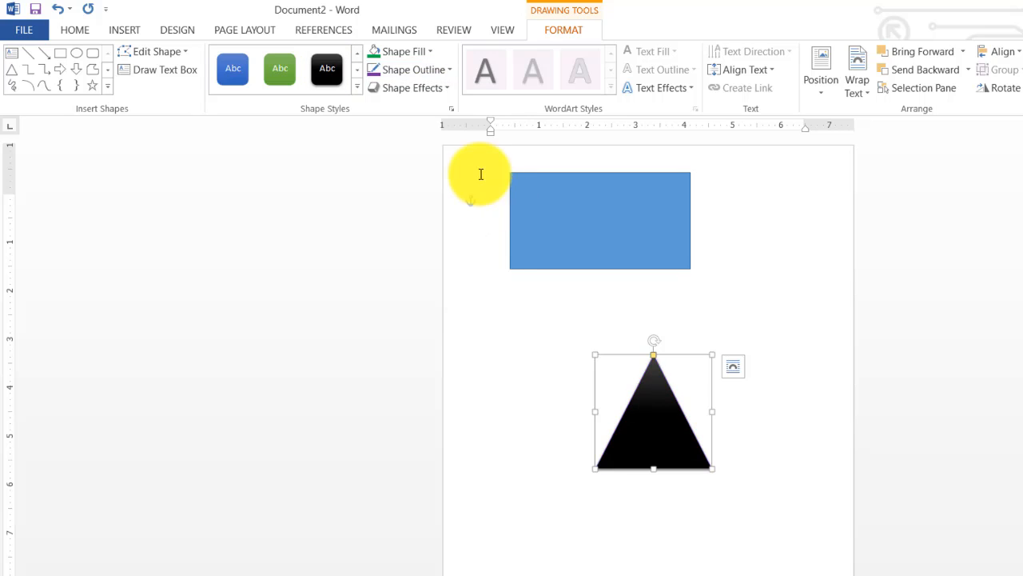
{"action": "left_click", "coordinate": [447, 70]}
{"action": "mouse_move", "coordinate": [424, 254]}
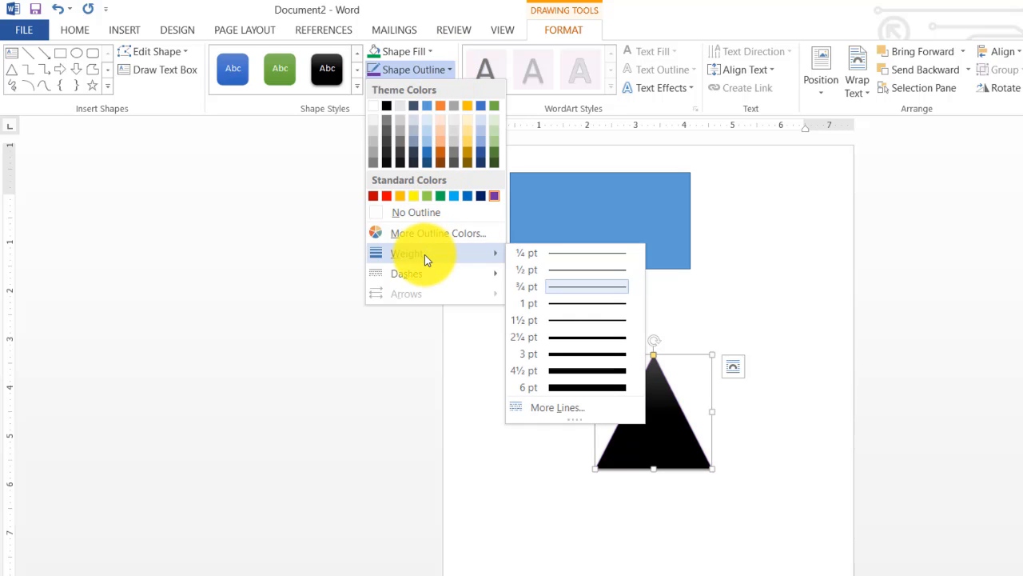
{"action": "left_click", "coordinate": [586, 387]}
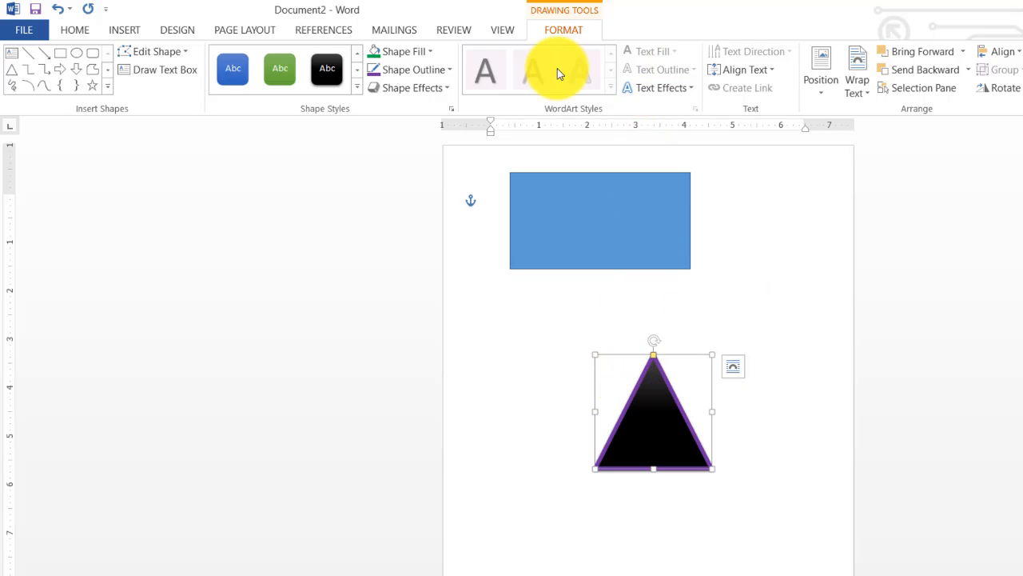
{"action": "left_click", "coordinate": [618, 309]}
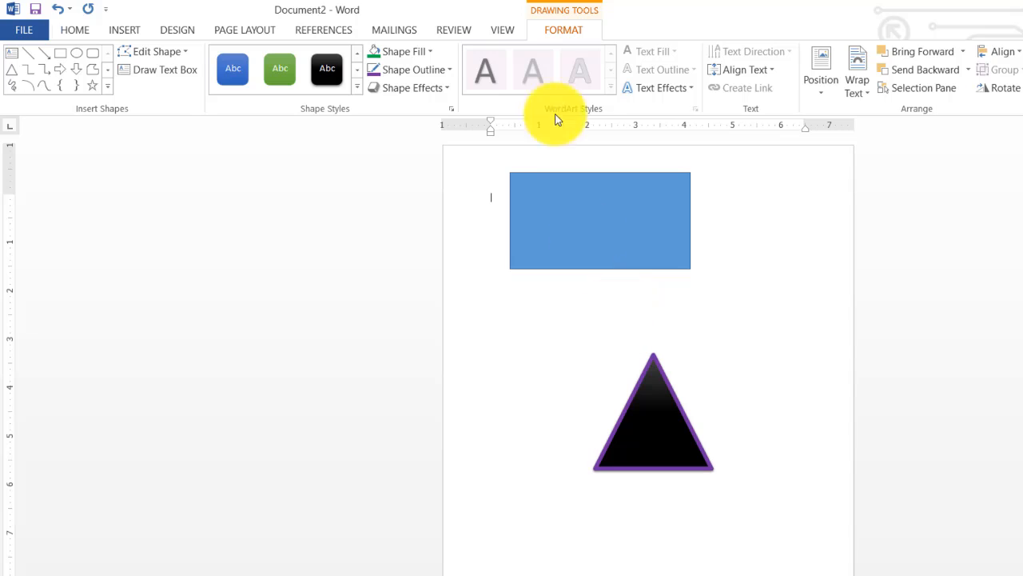
{"action": "left_click", "coordinate": [633, 431]}
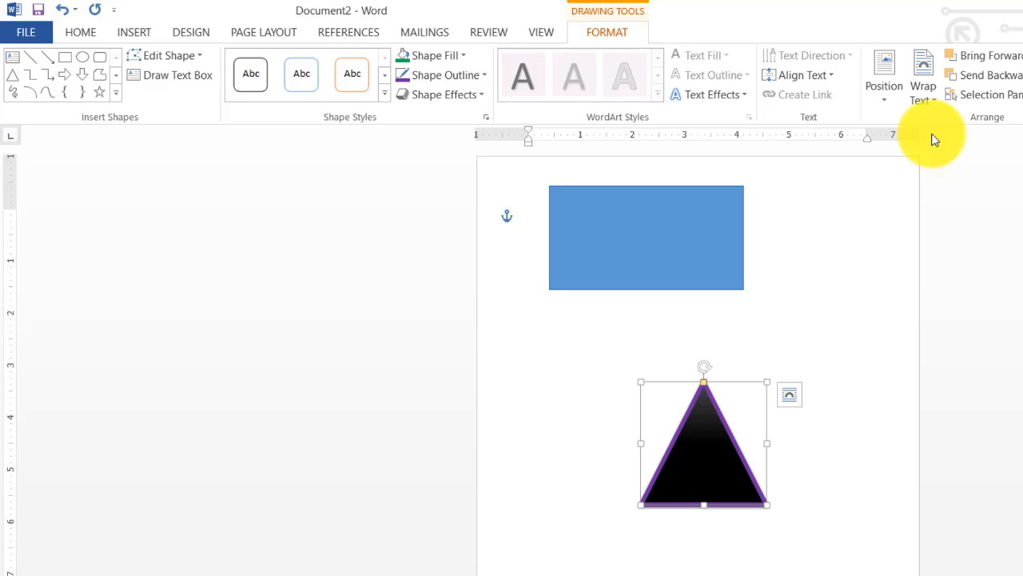
{"action": "left_click", "coordinate": [888, 89]}
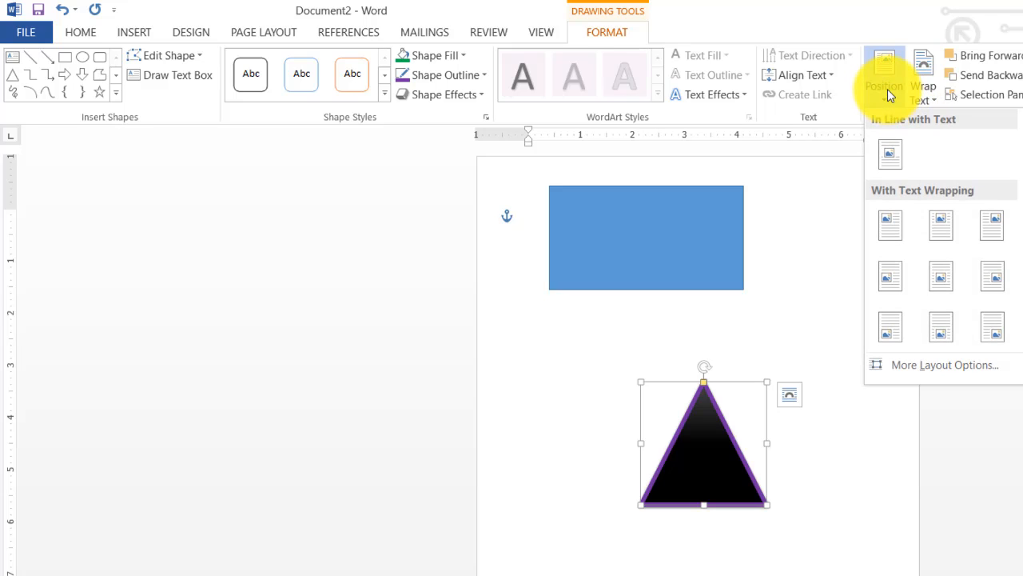
{"action": "left_click", "coordinate": [916, 95]}
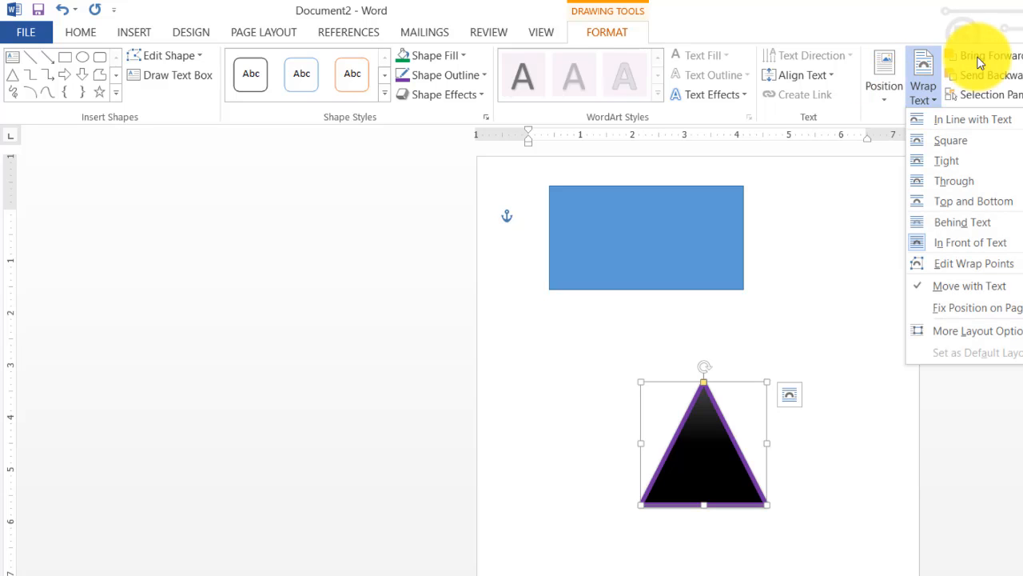
{"action": "key", "text": "Escape"}
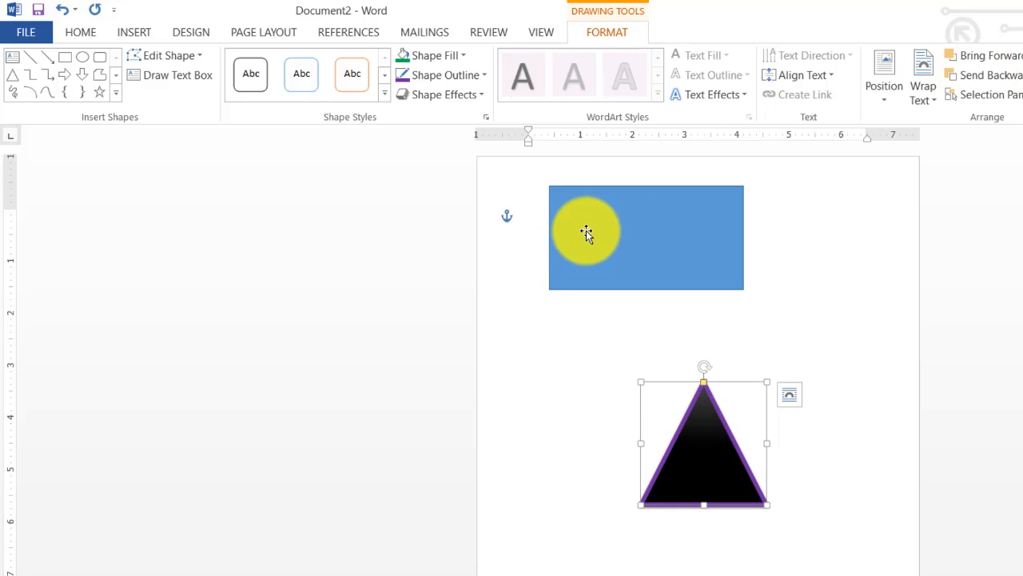
{"action": "left_click", "coordinate": [586, 231]}
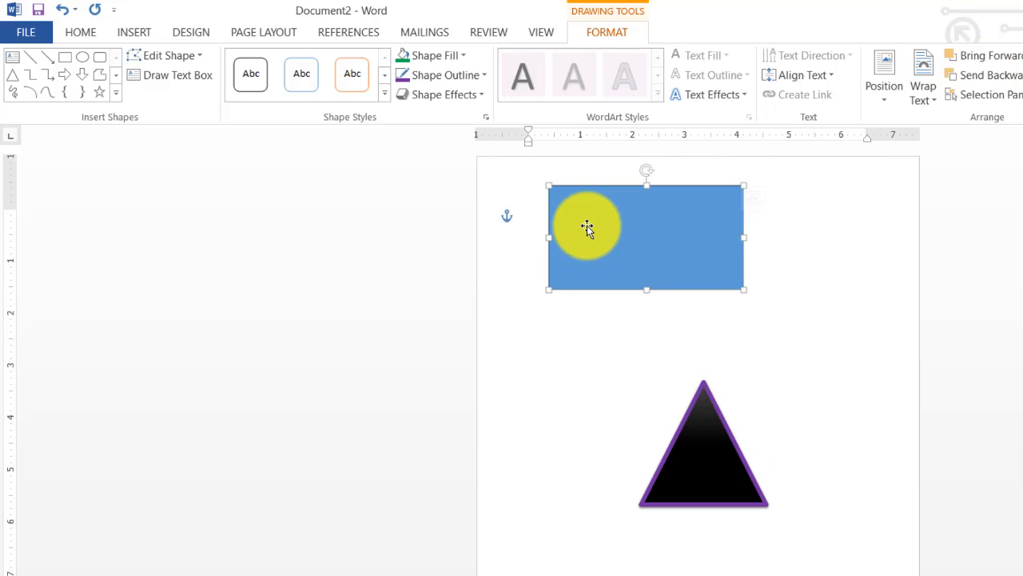
- Draw a smiley face shape about 3.7" wide below the triangle and apply a solid gold preset shape style to it
{"action": "left_click", "coordinate": [130, 36]}
{"action": "left_click", "coordinate": [254, 100]}
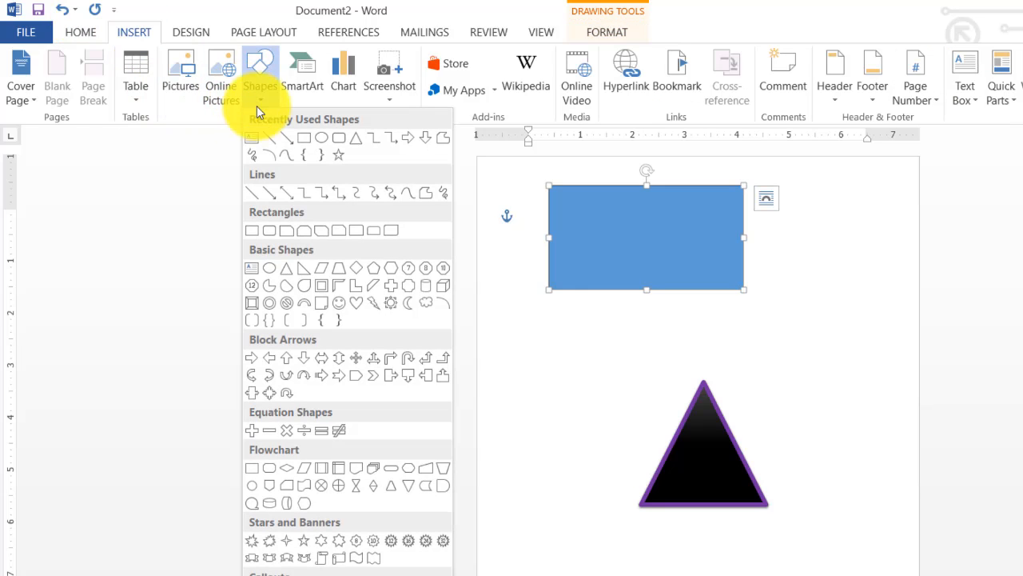
{"action": "left_click", "coordinate": [341, 307]}
{"action": "left_click_drag", "start_coordinate": [573, 551], "coordinate": [766, 575]}
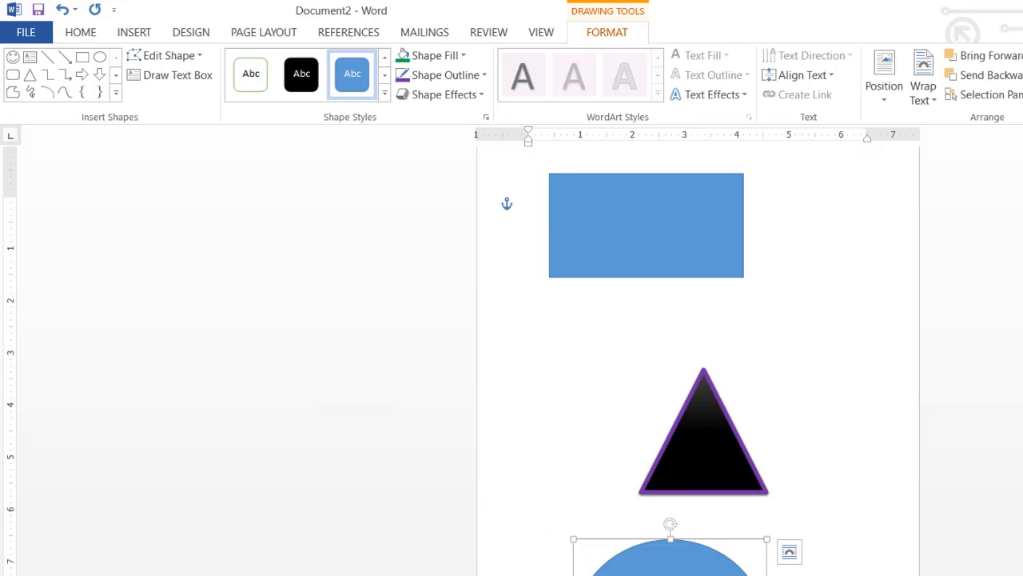
{"action": "left_click", "coordinate": [384, 93]}
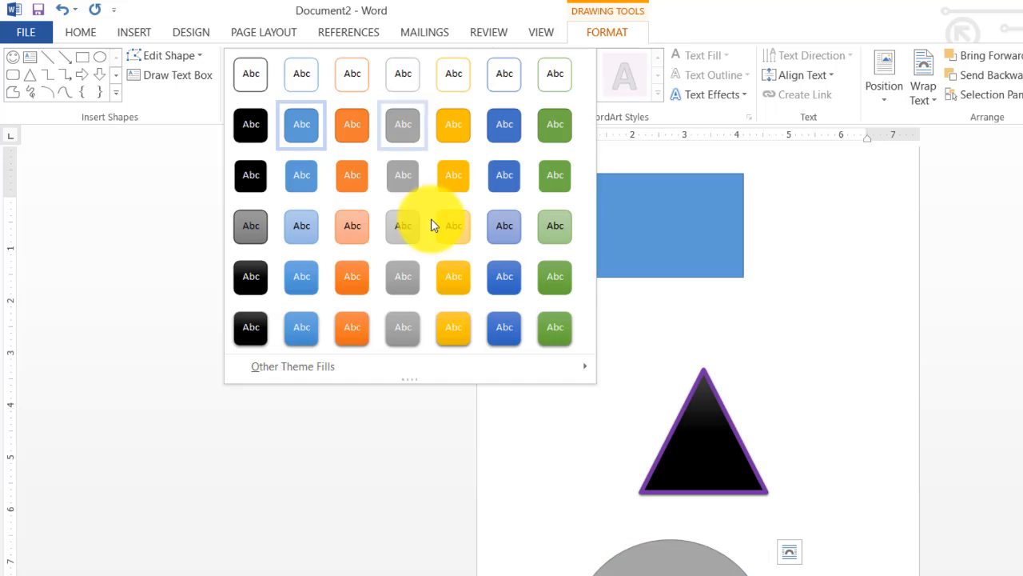
{"action": "left_click", "coordinate": [462, 184]}
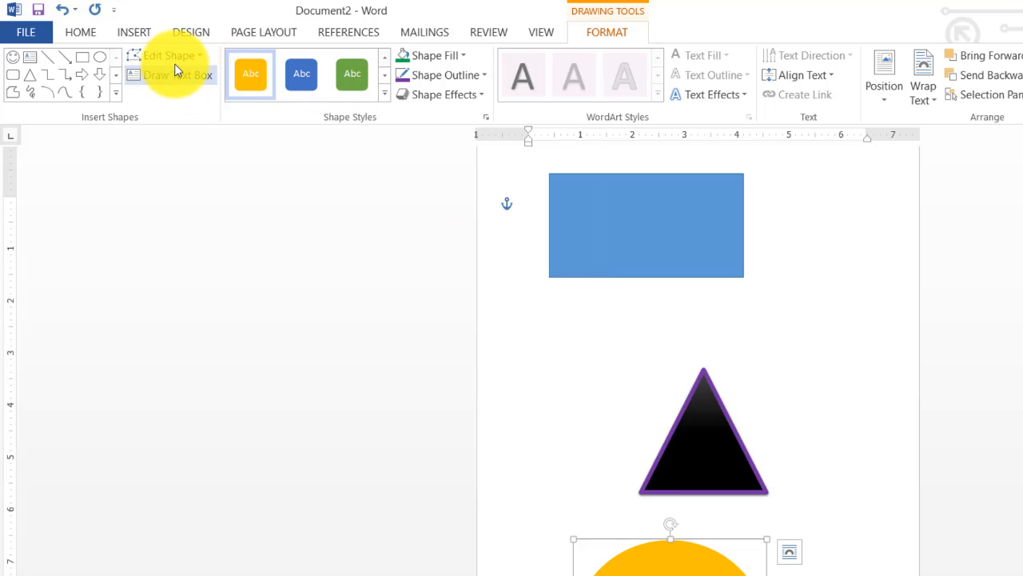
- Delete all the shapes from the document, leaving an empty page
{"action": "left_click", "coordinate": [134, 37]}
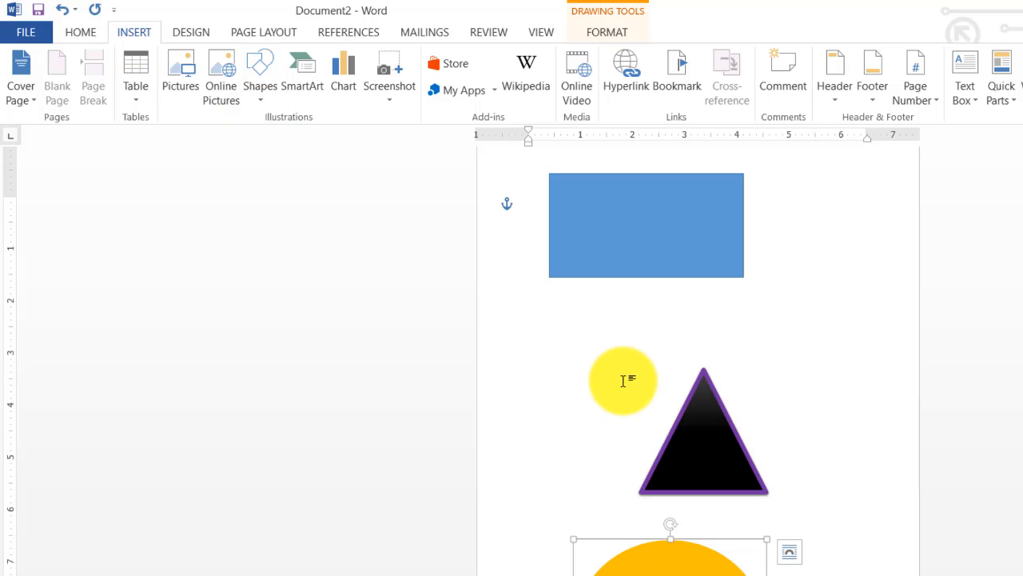
{"action": "key", "text": "ctrl+a"}
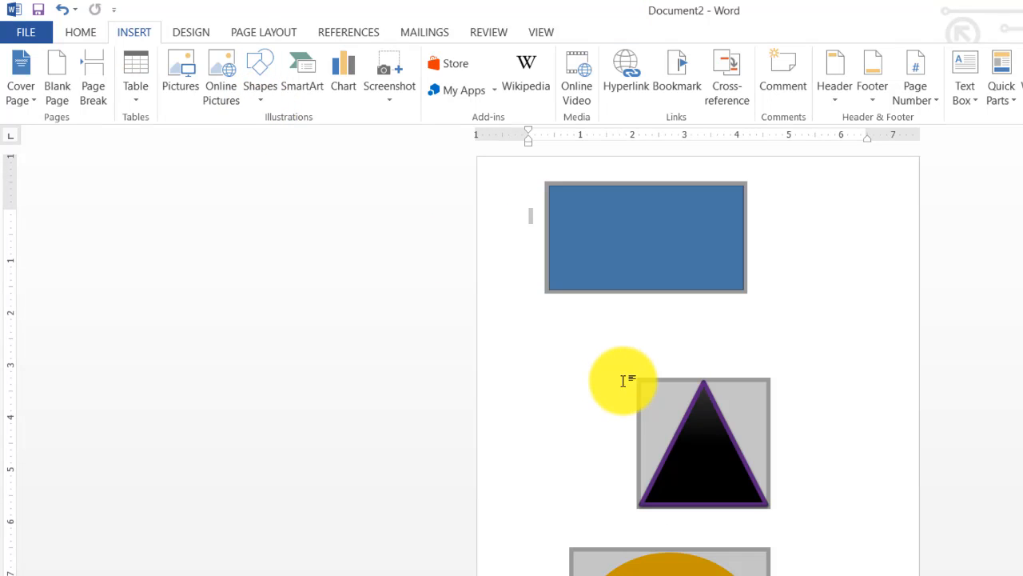
{"action": "key", "text": "Delete"}
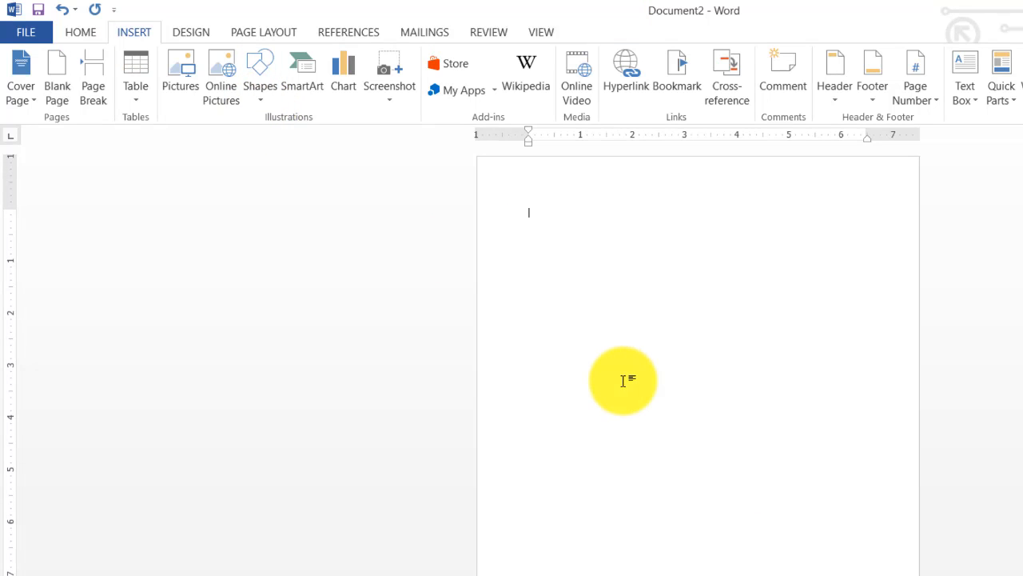
- Insert an Organization Chart SmartArt graphic from the Hierarchy category
{"action": "left_click", "coordinate": [296, 72]}
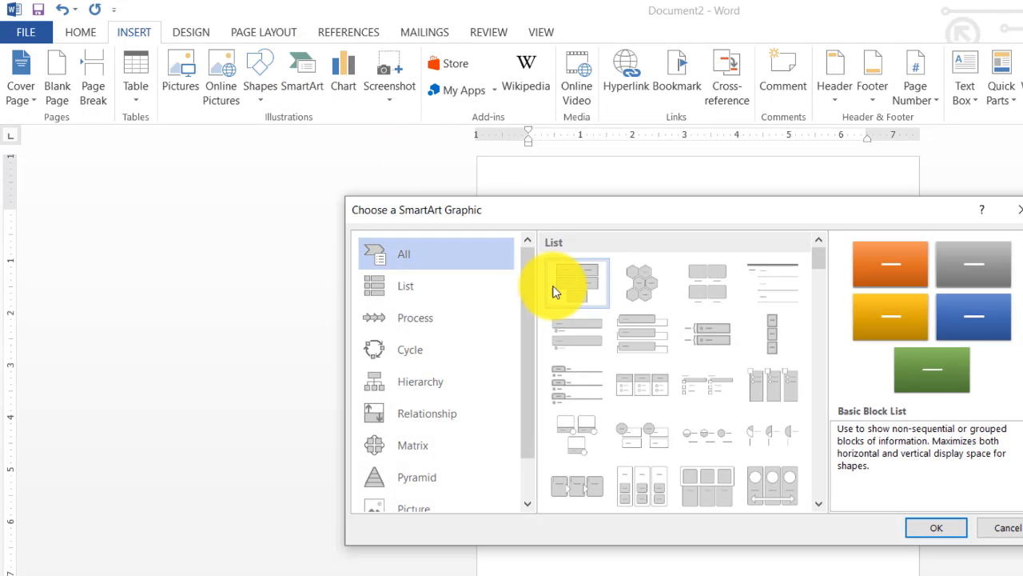
{"action": "left_click_drag", "start_coordinate": [528, 337], "coordinate": [528, 415]}
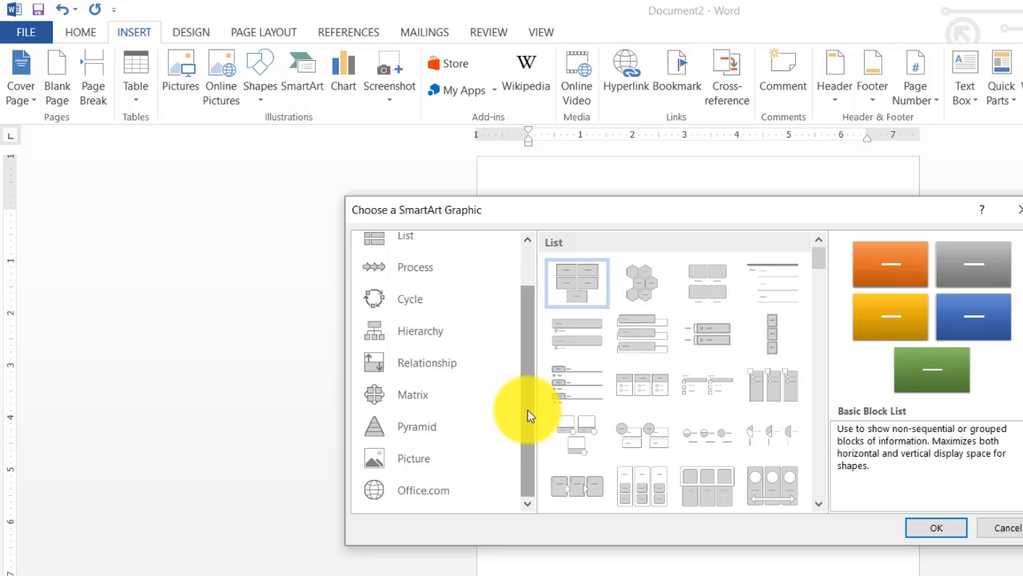
{"action": "left_click", "coordinate": [393, 328]}
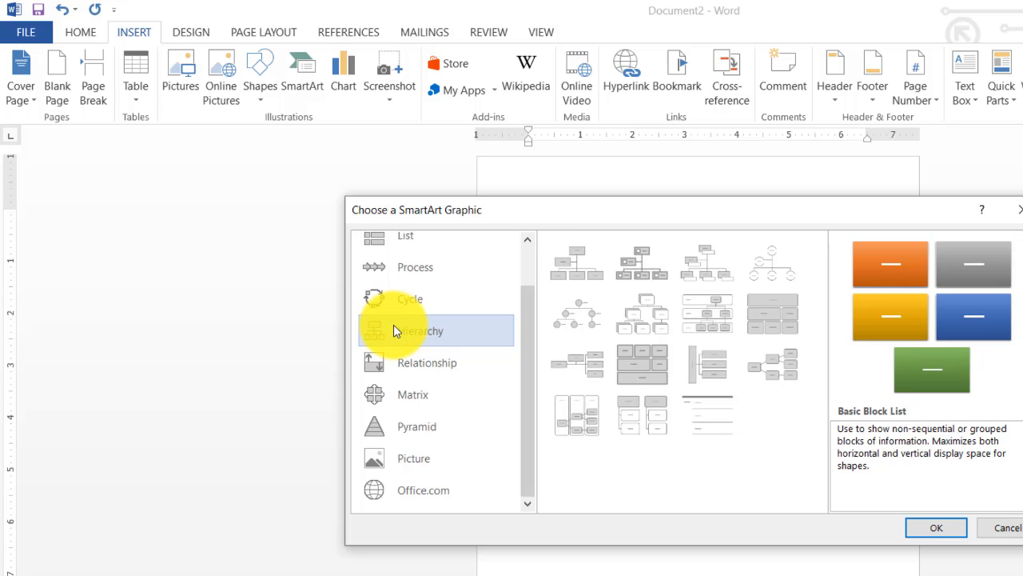
{"action": "left_click", "coordinate": [565, 263]}
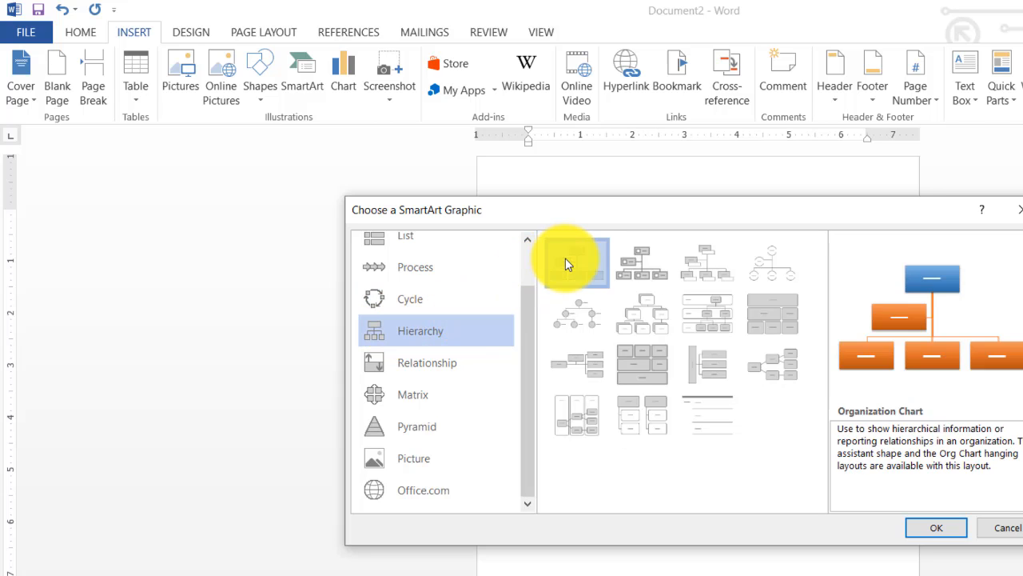
{"action": "double_click", "coordinate": [565, 264]}
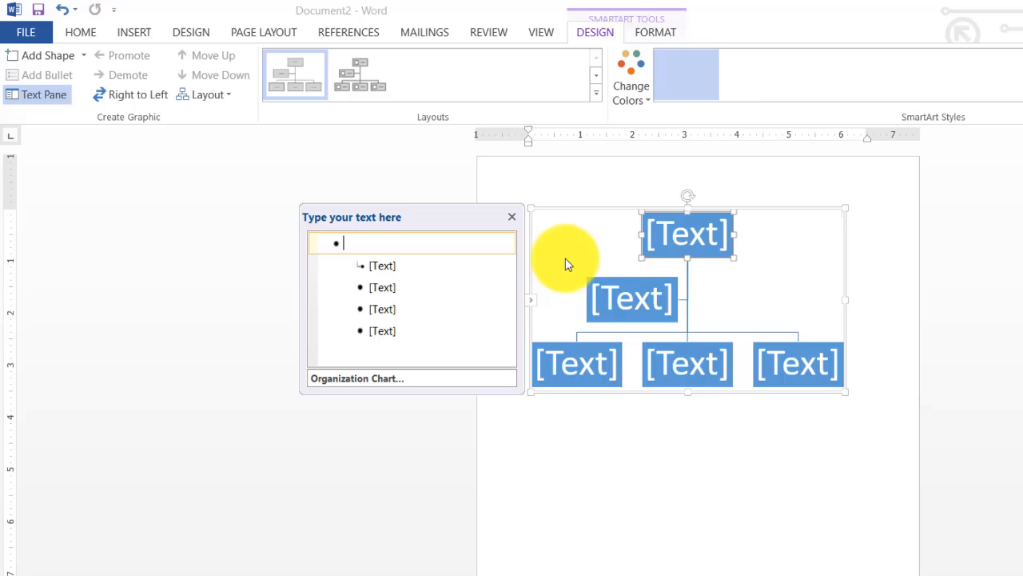
- Label the organization chart's top box "Director" and the assistant box below it "Manager"
{"action": "left_click", "coordinate": [657, 242]}
{"action": "key", "text": "Escape"}
{"action": "key", "text": "Escape"}
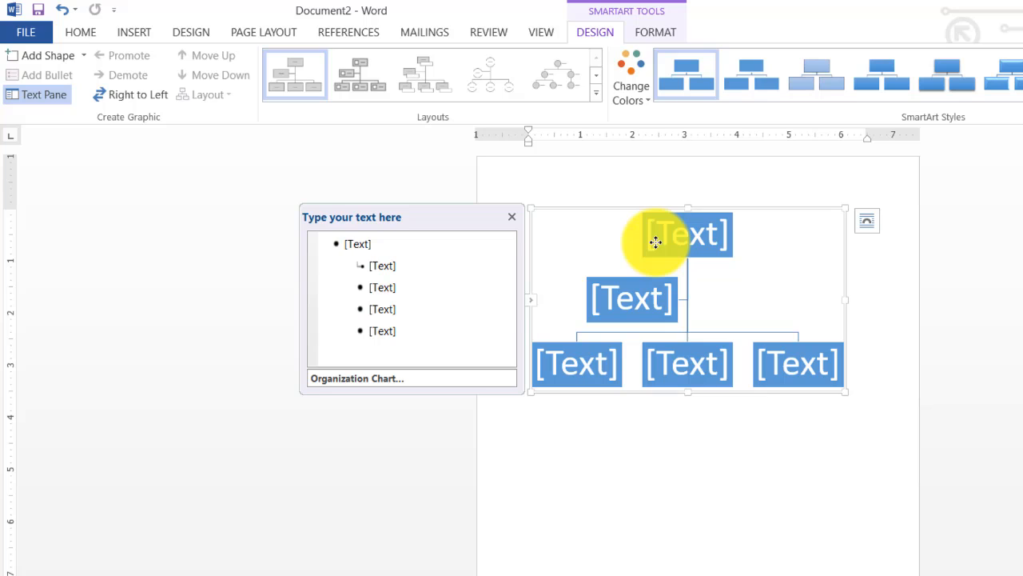
{"action": "left_click", "coordinate": [655, 242]}
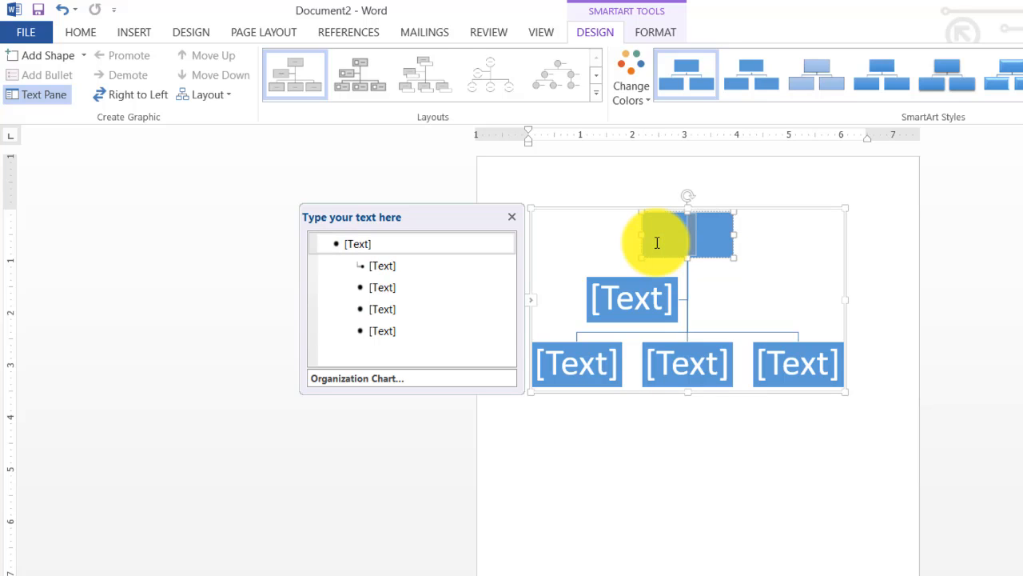
{"action": "type", "text": "Directo"}
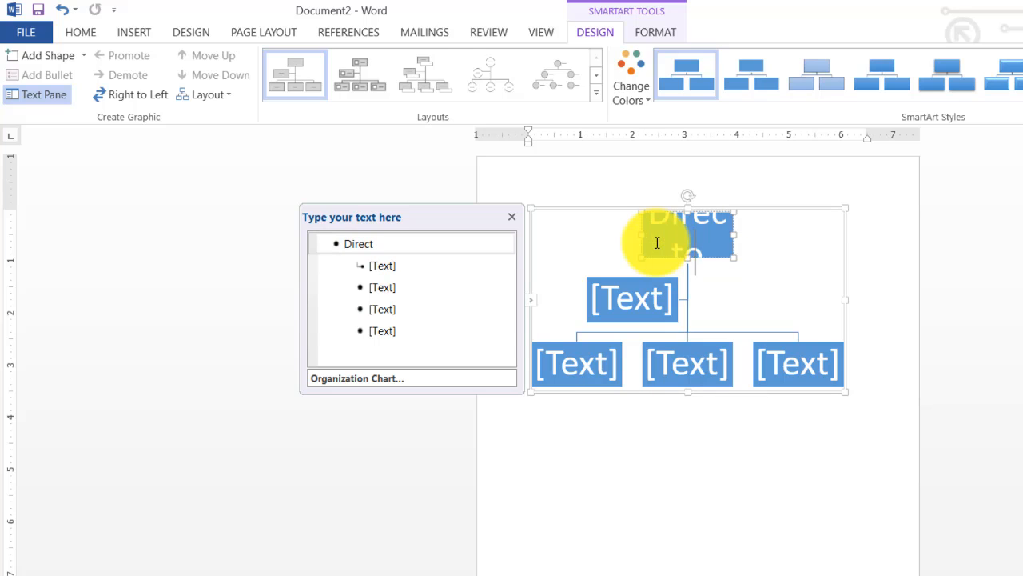
{"action": "type", "text": "r"}
{"action": "double_click", "coordinate": [655, 235]}
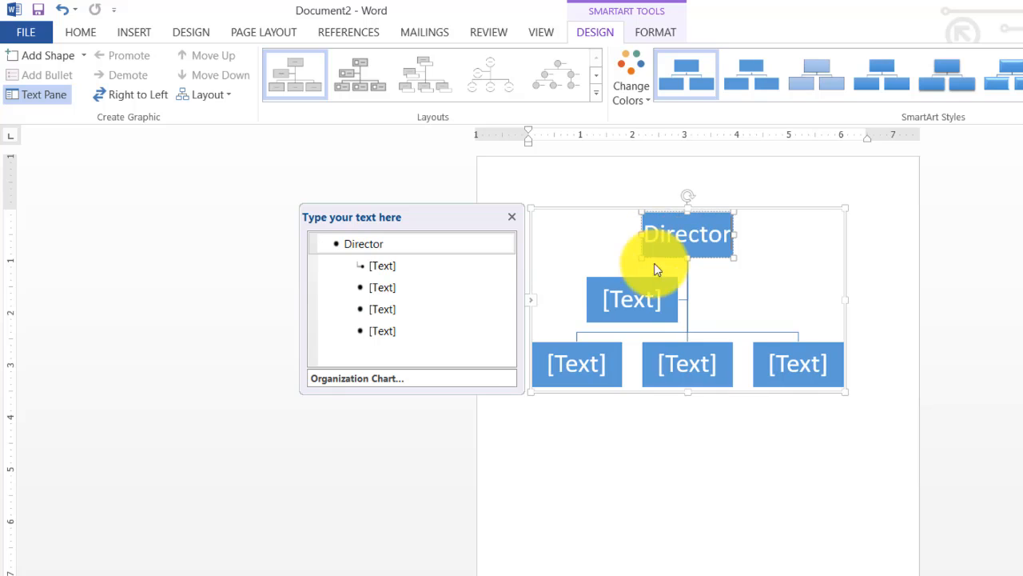
{"action": "left_click", "coordinate": [625, 306]}
{"action": "type", "text": "Man"}
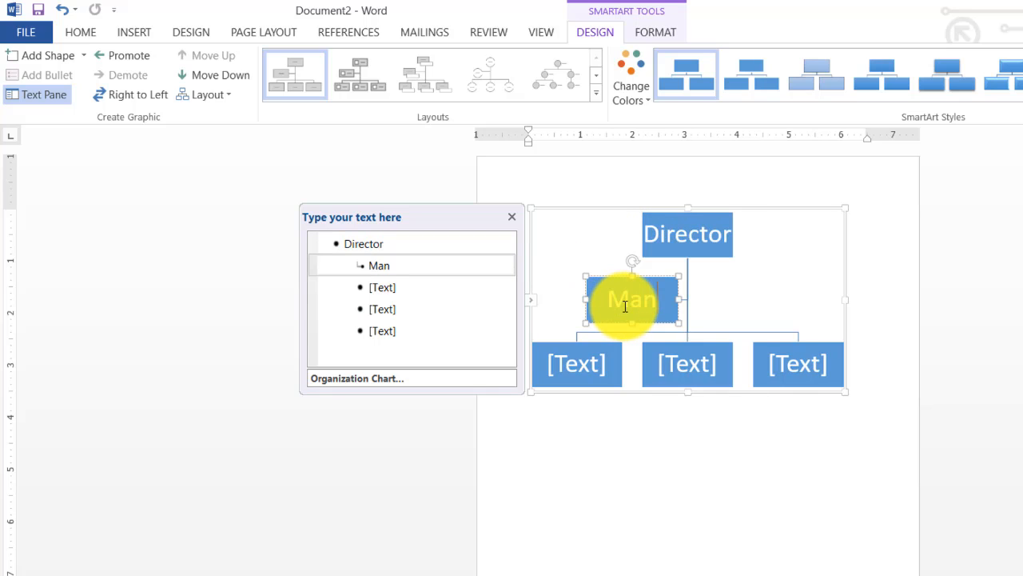
{"action": "type", "text": "ager"}
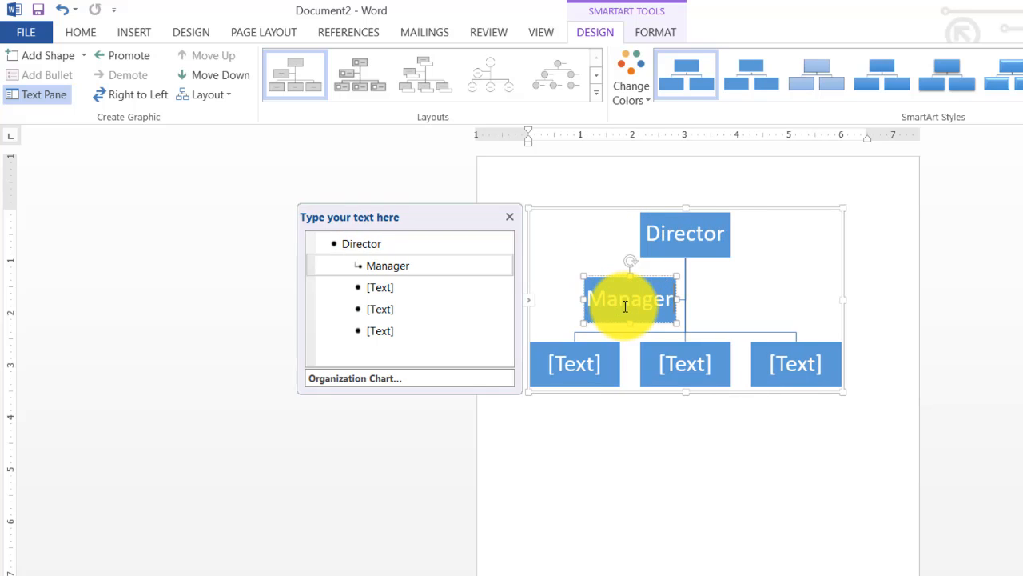
- Label the first two boxes of the chart's lowest row "TeamLeader" and "Supervisor", and close the SmartArt text entry pane
{"action": "left_click", "coordinate": [589, 358]}
{"action": "type", "text": "R"}
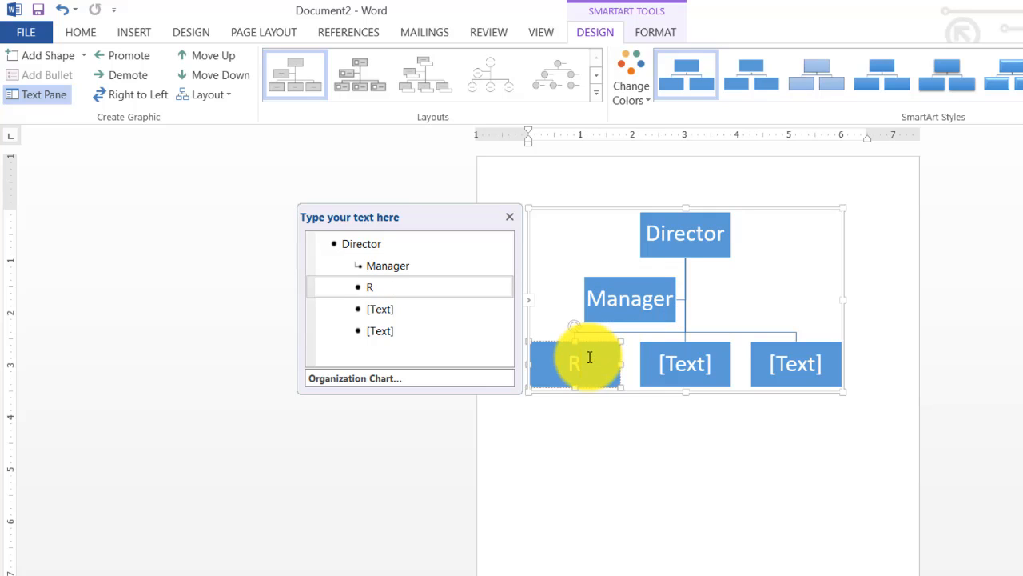
{"action": "type", "text": "eamLeader"}
{"action": "left_click", "coordinate": [662, 373]}
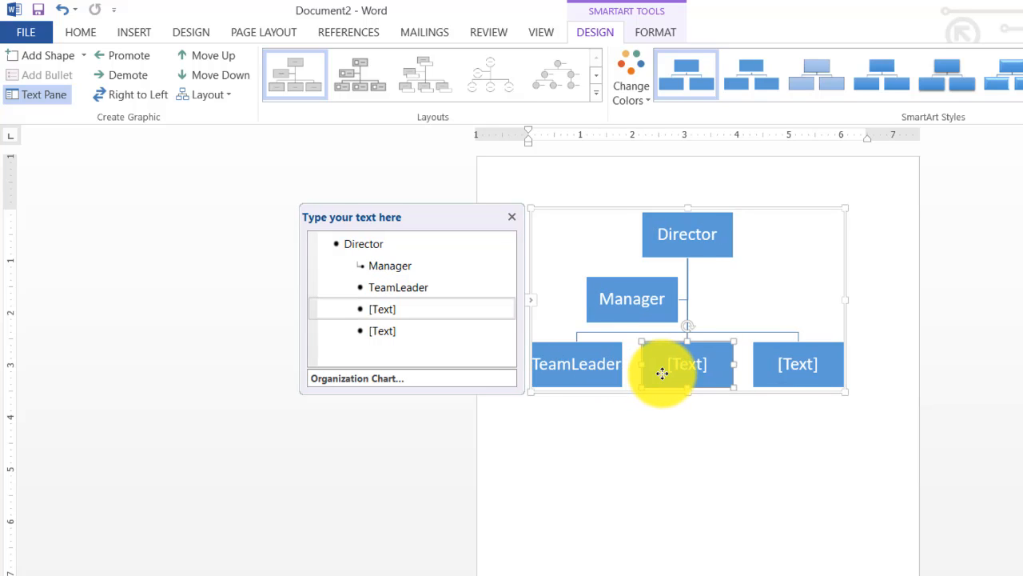
{"action": "type", "text": "Supervisor"}
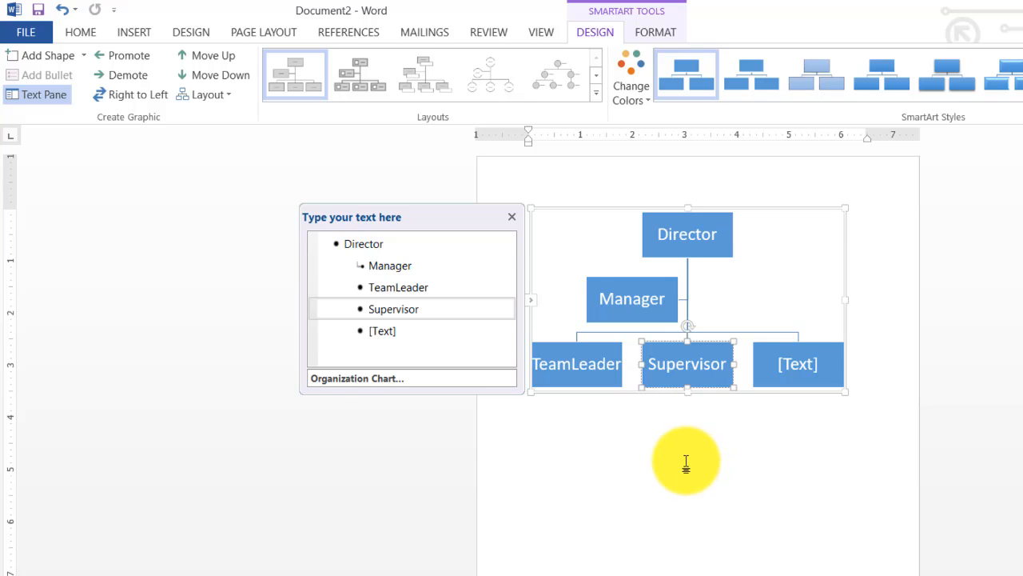
{"action": "key", "text": "Escape"}
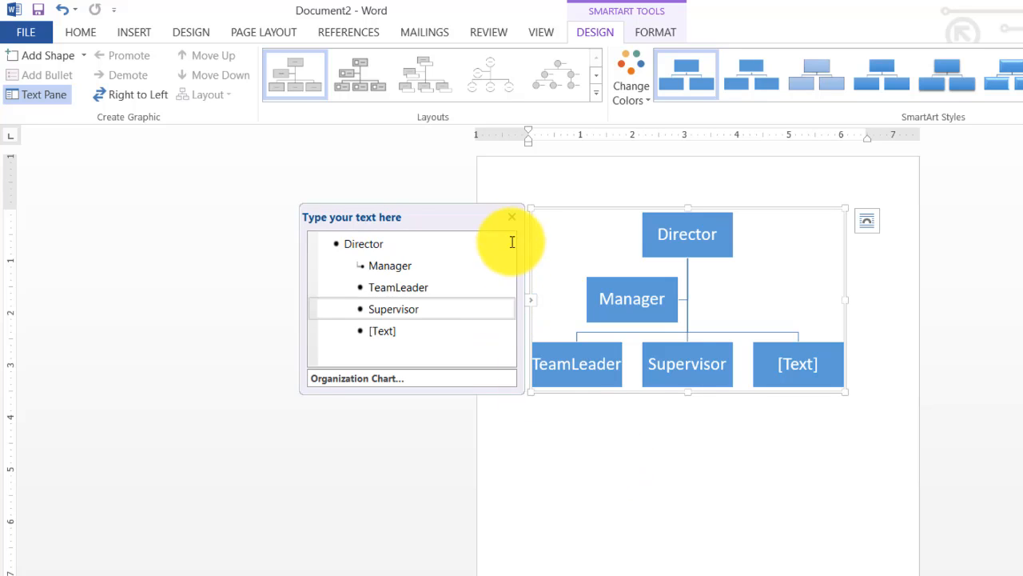
{"action": "left_click", "coordinate": [511, 217]}
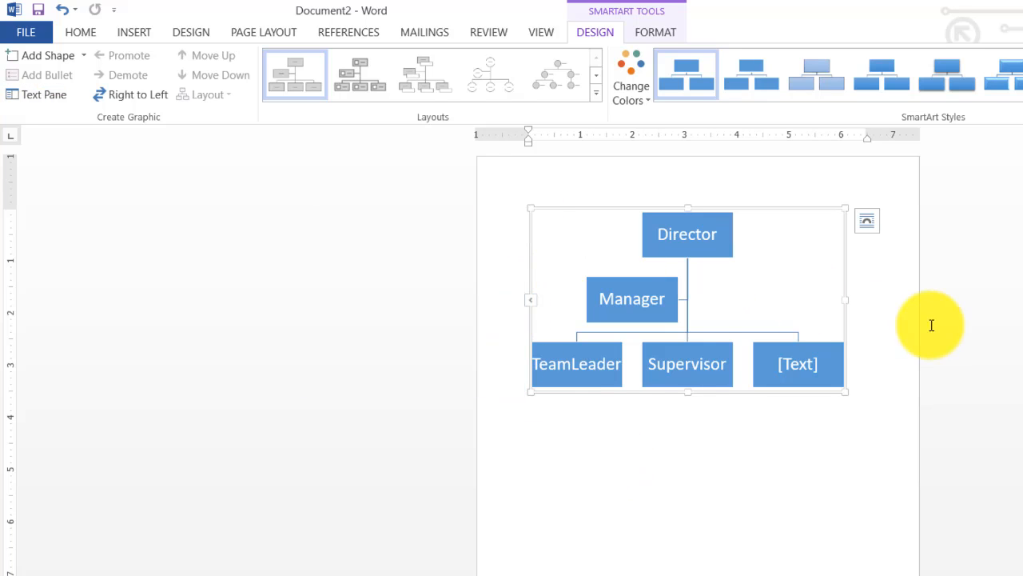
- Apply a 3-D SmartArt style to the organization chart and recolour it with the third Colorful colour variant
{"action": "left_click", "coordinate": [937, 326]}
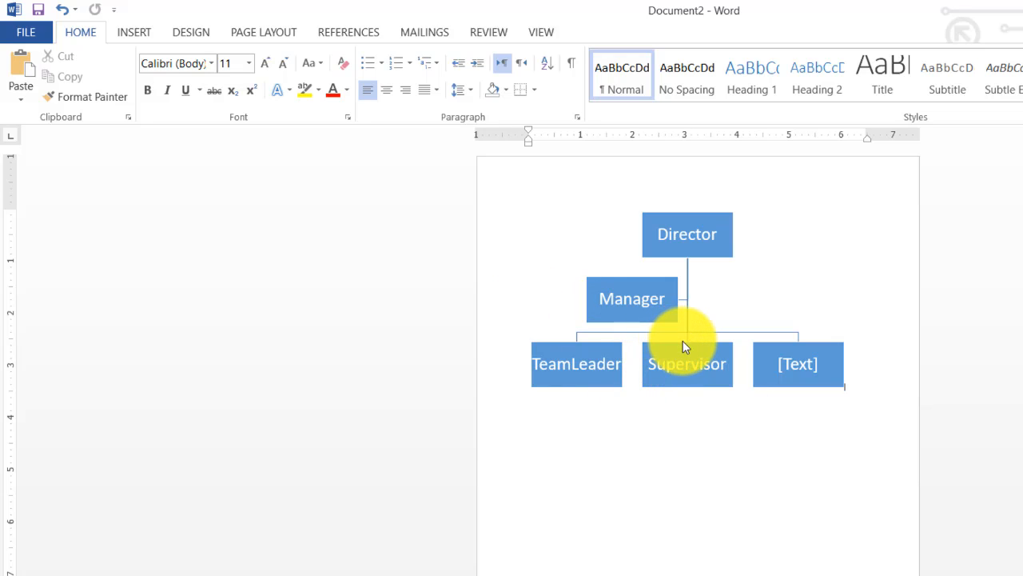
{"action": "left_click", "coordinate": [684, 346]}
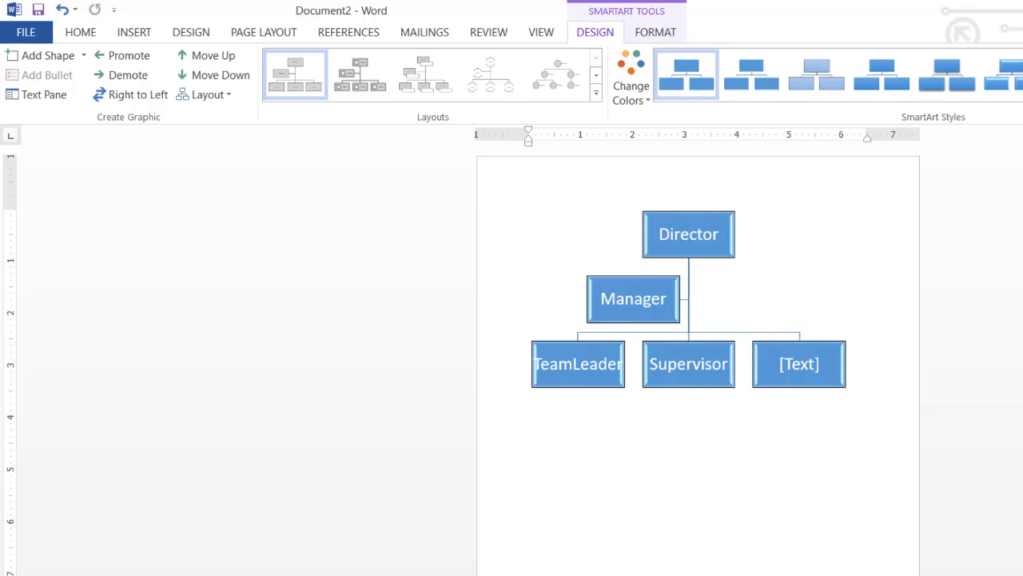
{"action": "left_click", "coordinate": [1021, 74]}
{"action": "left_click", "coordinate": [1022, 93]}
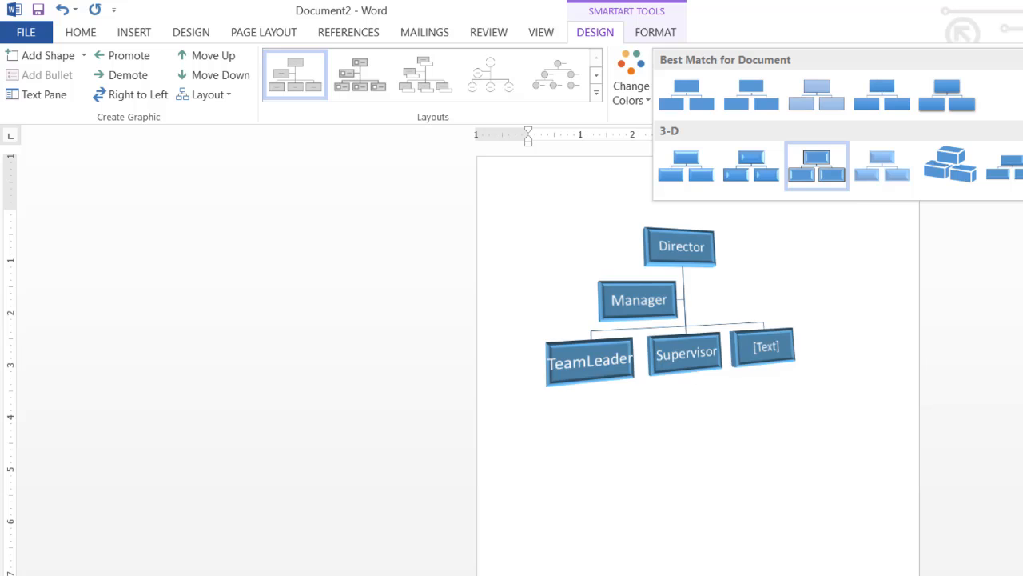
{"action": "left_click", "coordinate": [1008, 167]}
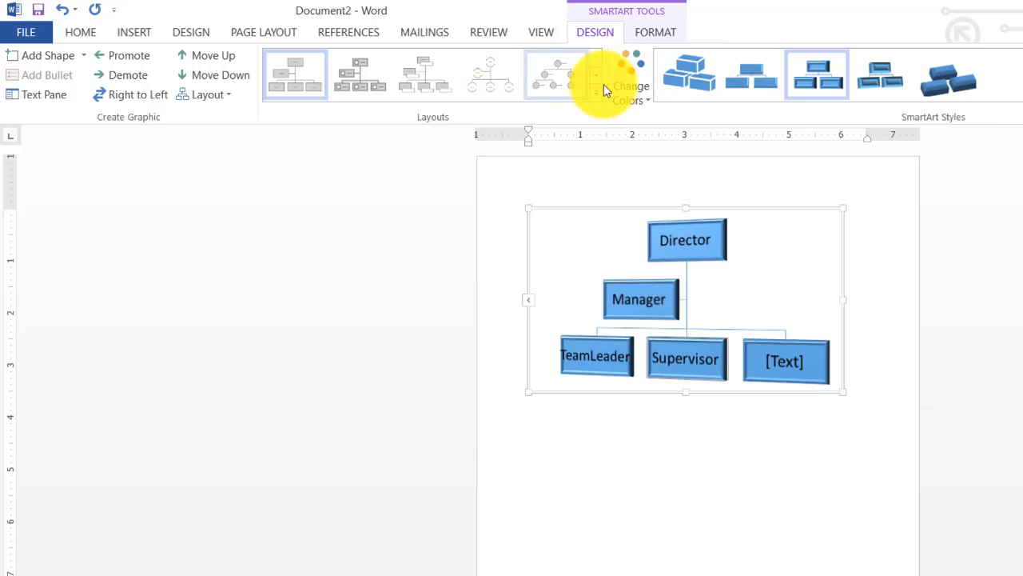
{"action": "left_click", "coordinate": [625, 92]}
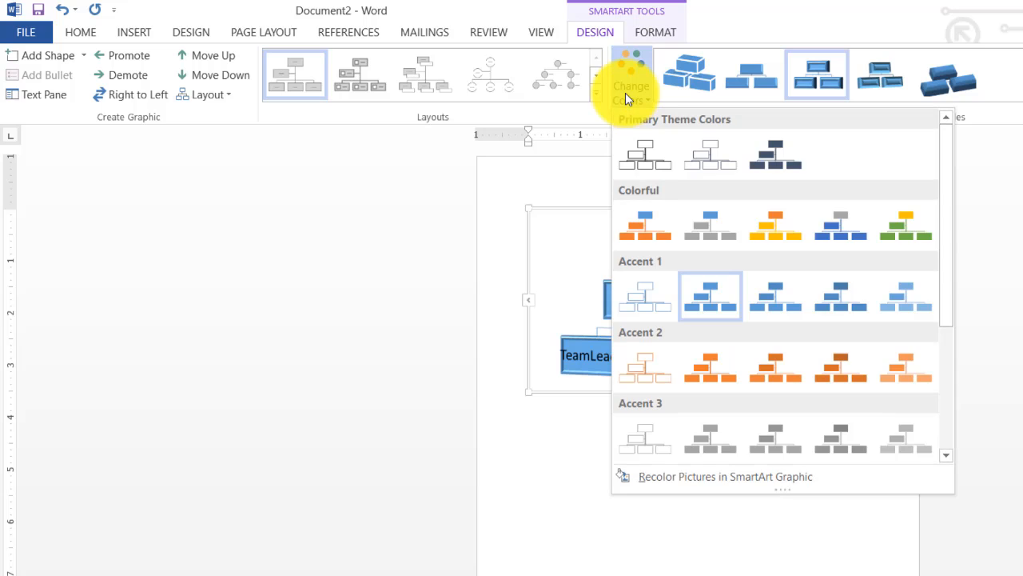
{"action": "left_click", "coordinate": [760, 222]}
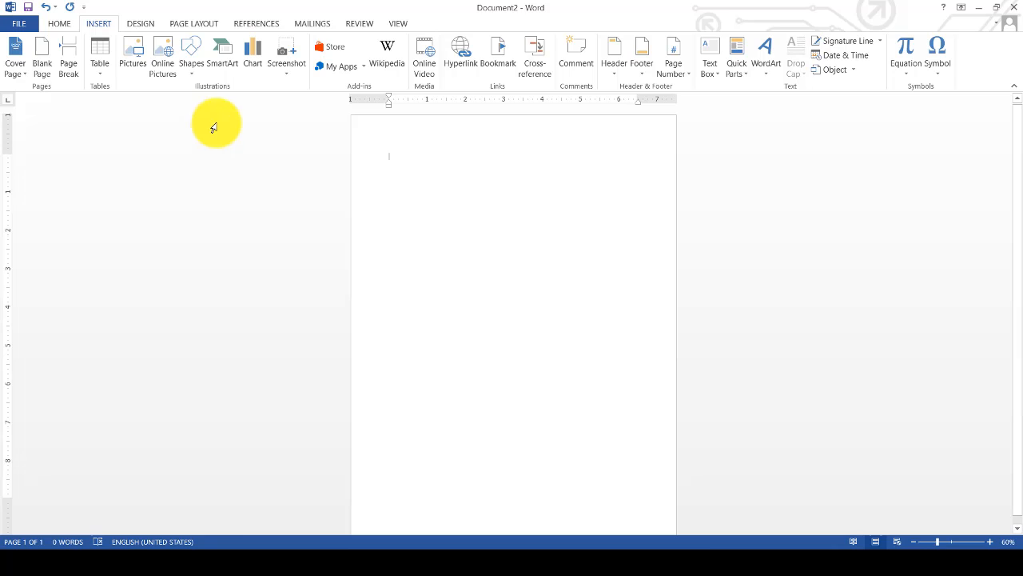
- Insert a pie chart with the default quarterly sales data and close its data sheet
{"action": "left_click", "coordinate": [249, 72]}
{"action": "mouse_move", "coordinate": [247, 155]}
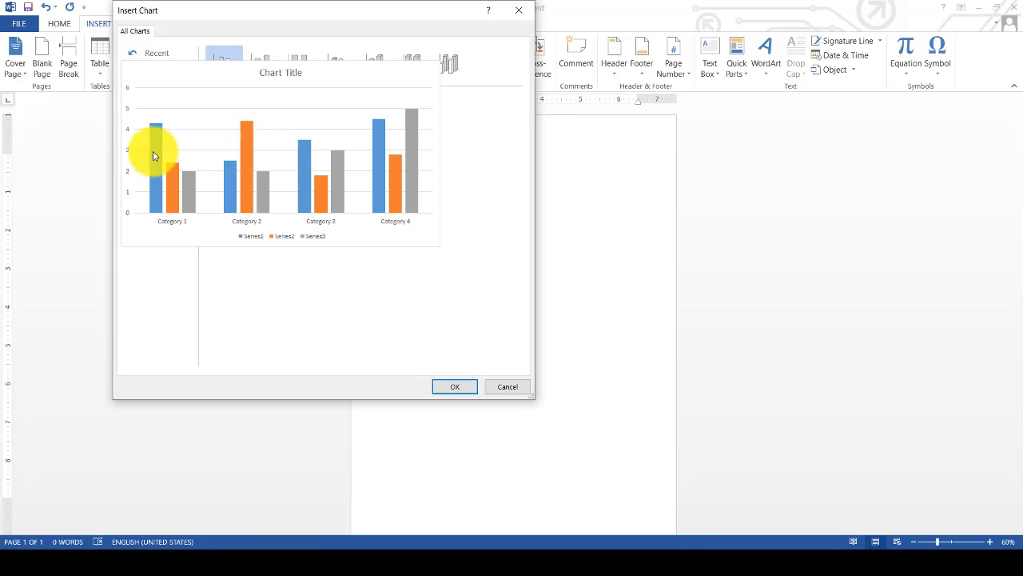
{"action": "left_click", "coordinate": [149, 115]}
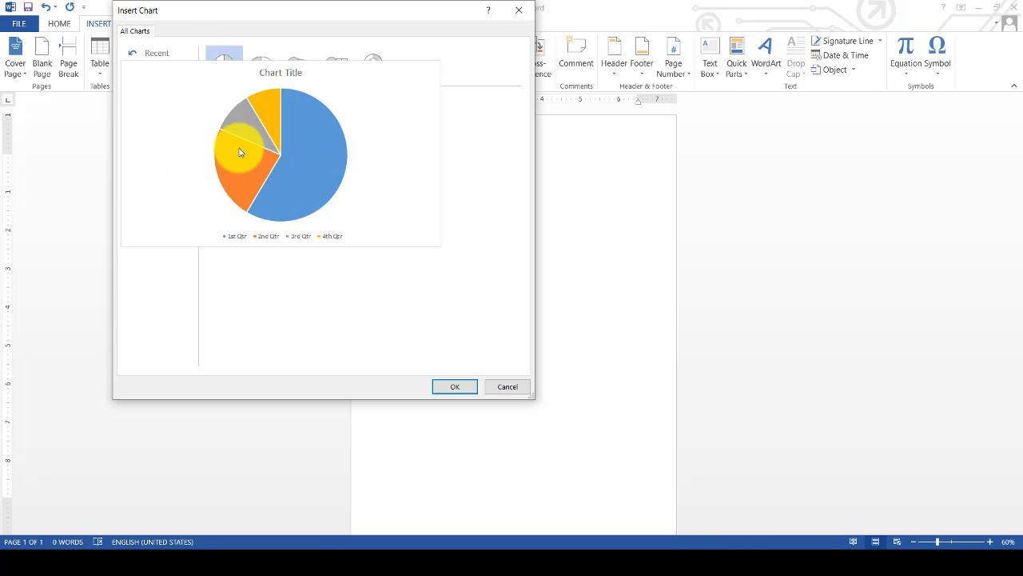
{"action": "double_click", "coordinate": [239, 151]}
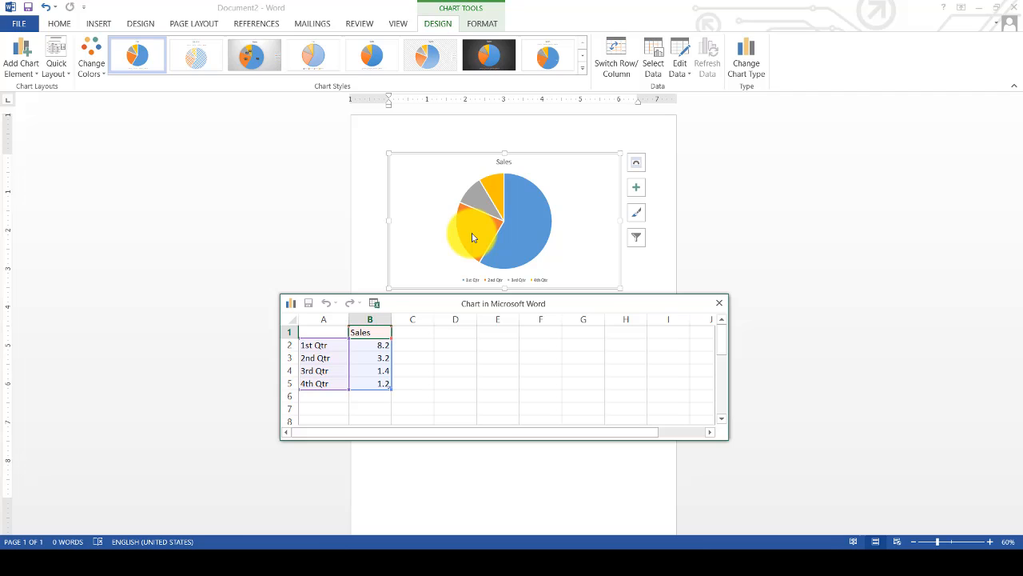
{"action": "left_click", "coordinate": [722, 309]}
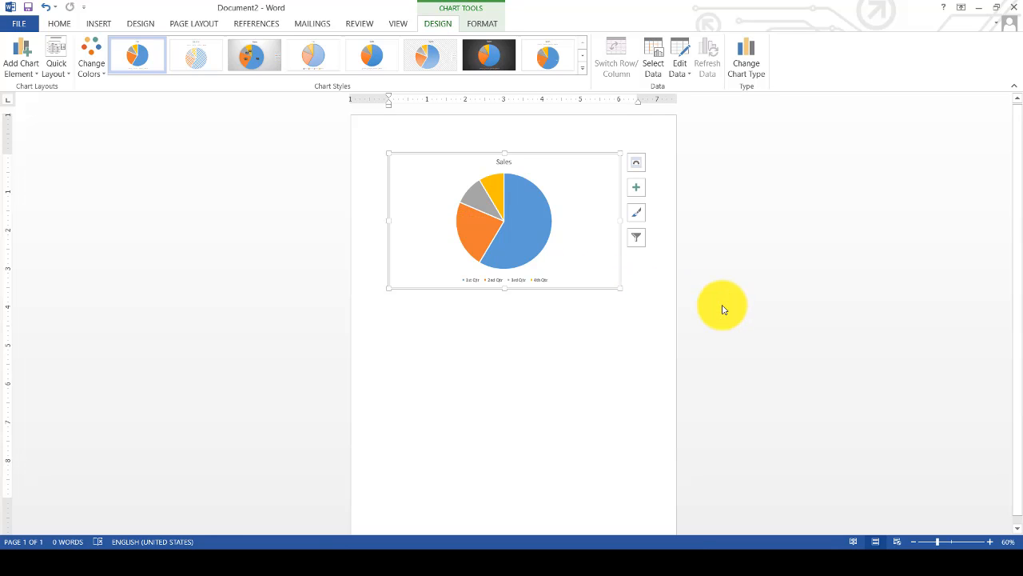
- Delete the pie chart from the document
{"action": "left_click", "coordinate": [480, 267]}
{"action": "key", "text": "ctrl+a"}
{"action": "key", "text": "Delete"}
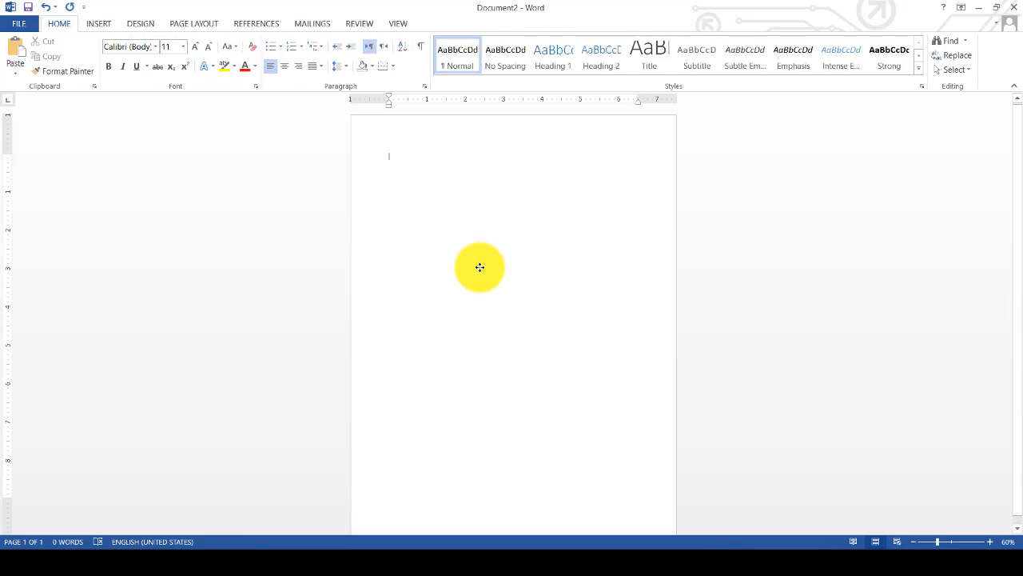
- Insert a screen clipping of the Google logo and search box from the browser window into the document
{"action": "left_click", "coordinate": [85, 24]}
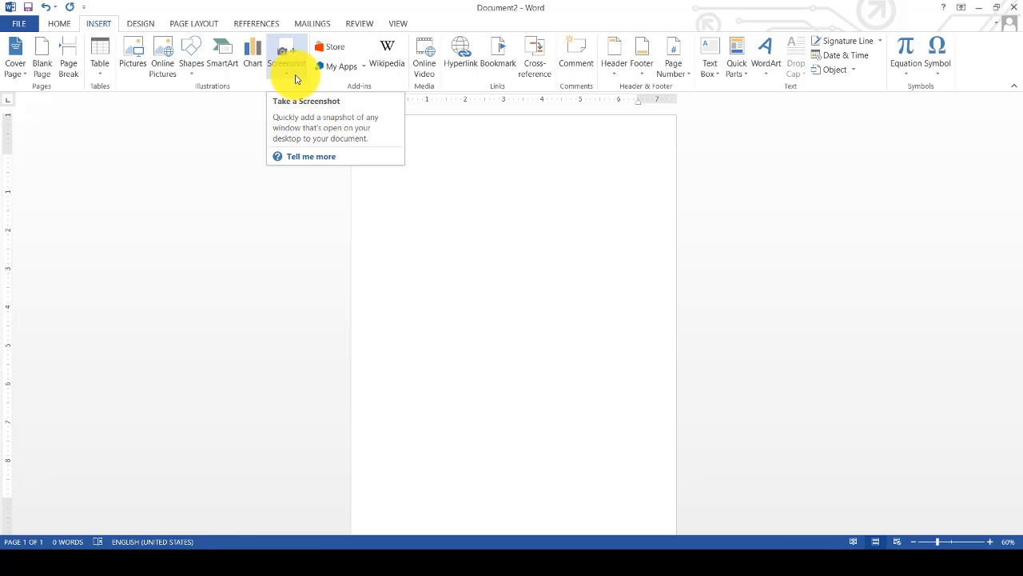
{"action": "left_click", "coordinate": [294, 77]}
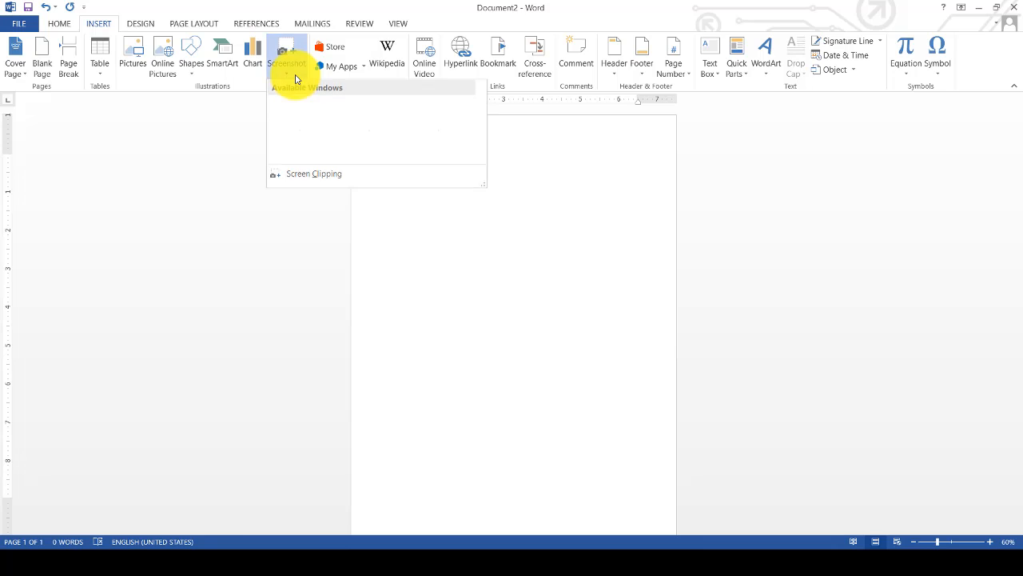
{"action": "left_click", "coordinate": [314, 173]}
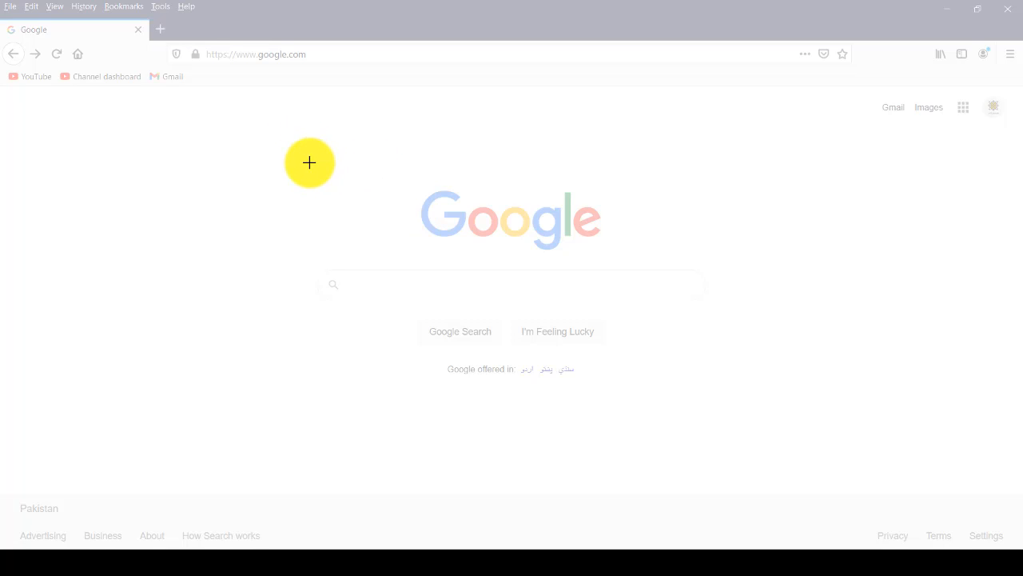
{"action": "left_click_drag", "start_coordinate": [309, 163], "coordinate": [715, 320]}
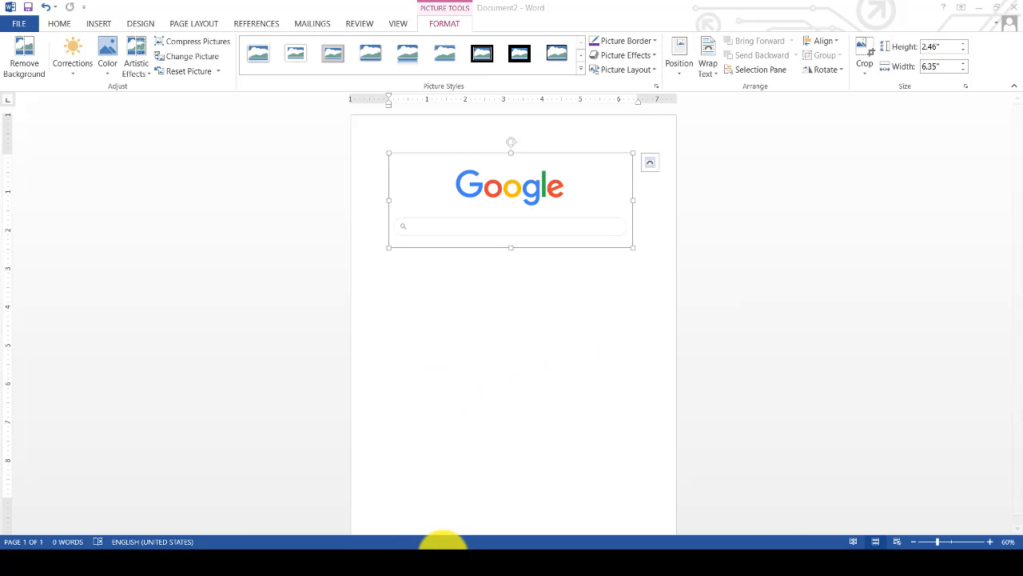
- Switch to the Firefox browser and run a Google image search for "hard disk"
{"action": "left_click", "coordinate": [439, 547]}
{"action": "left_click", "coordinate": [405, 288]}
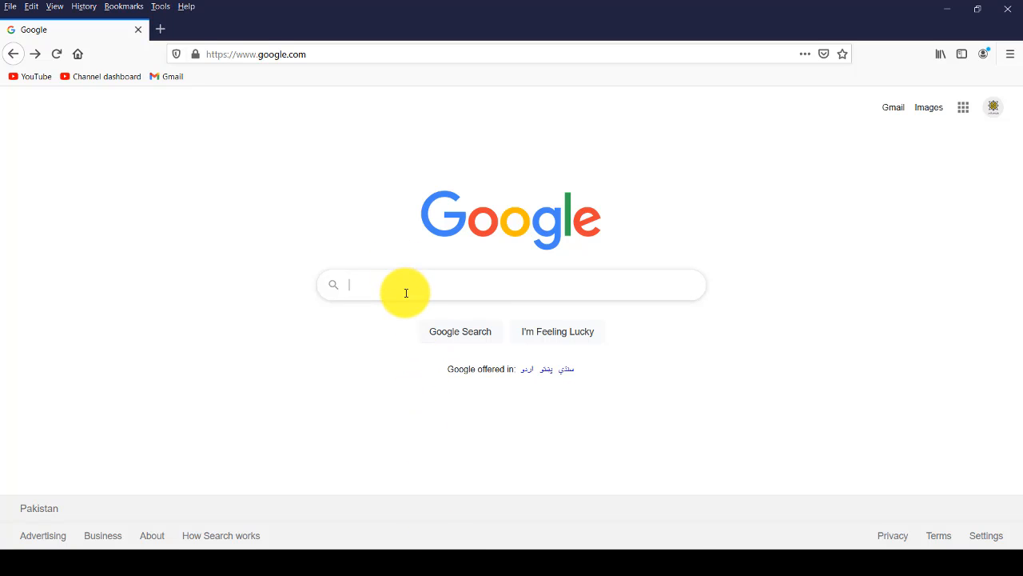
{"action": "type", "text": "ha"}
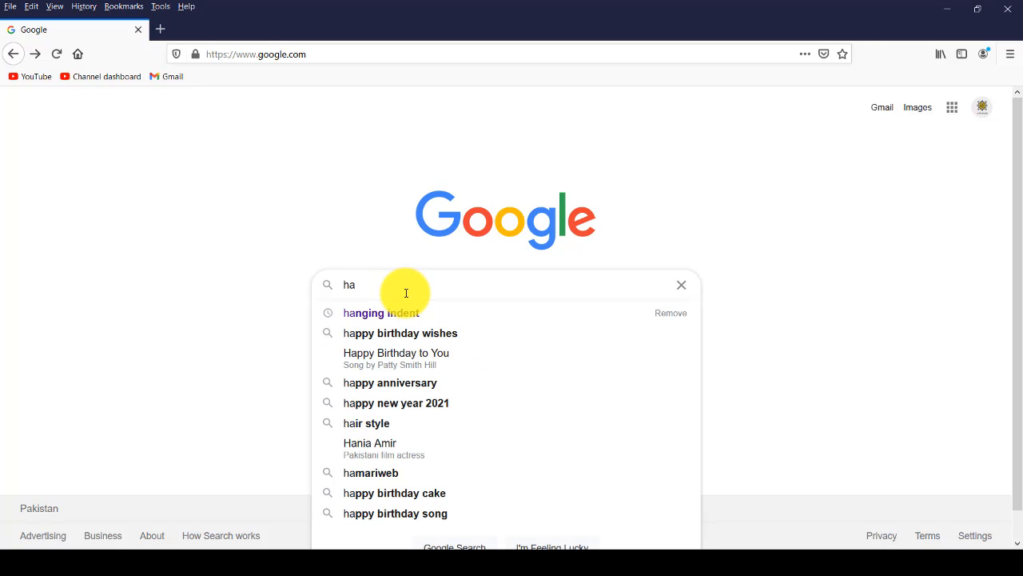
{"action": "type", "text": "rd d"}
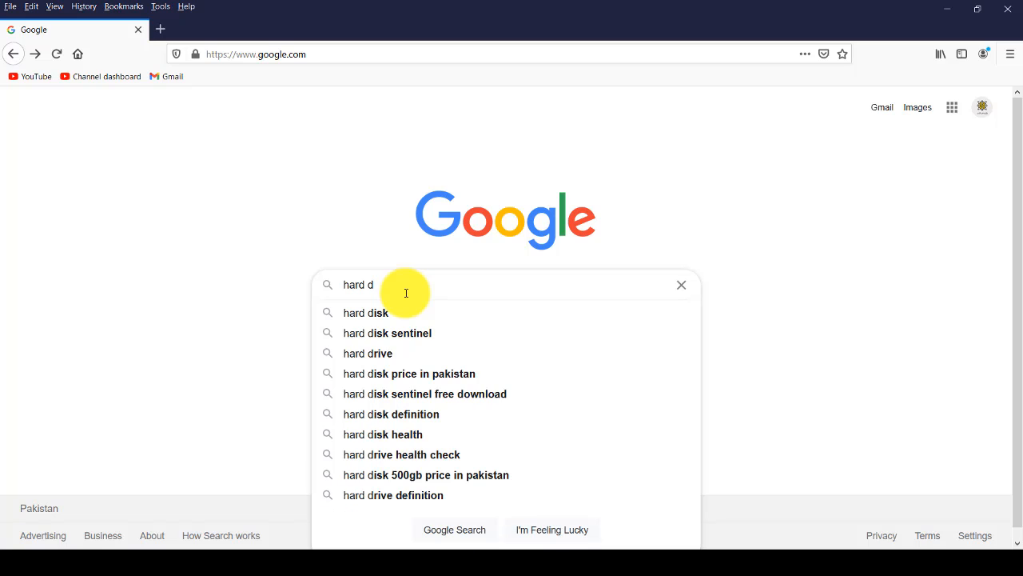
{"action": "key", "text": "Down"}
{"action": "key", "text": "Return"}
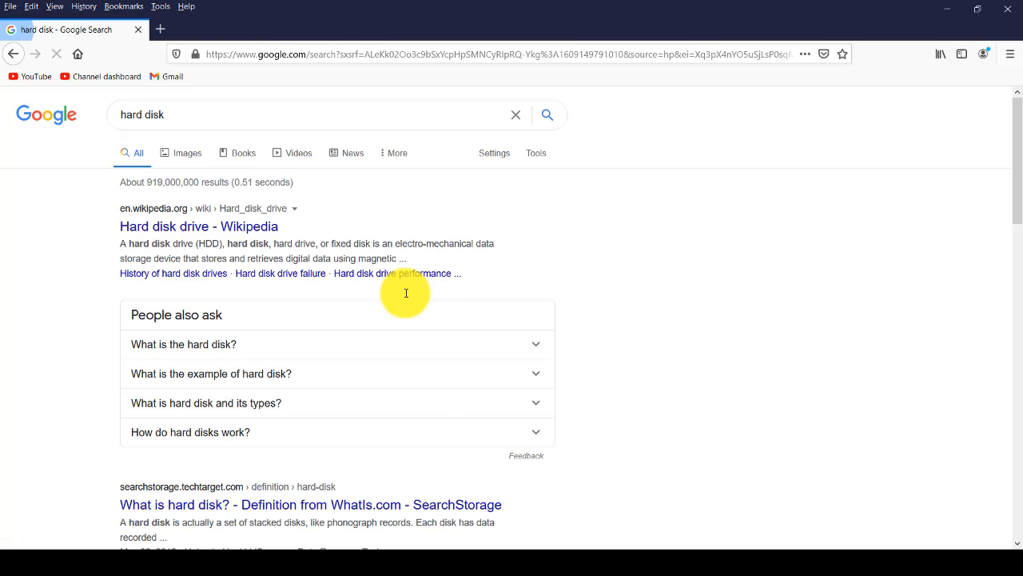
{"action": "left_click", "coordinate": [168, 151]}
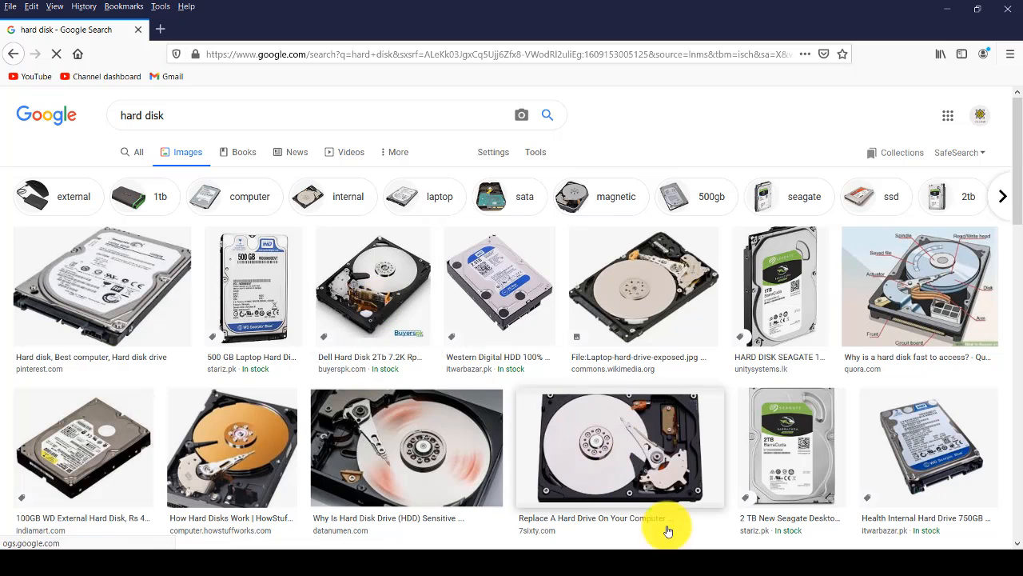
- Switch back to Word and replace the Google clipping with a screen clipping of three hard disk pictures from the first results row
{"action": "left_click", "coordinate": [207, 557]}
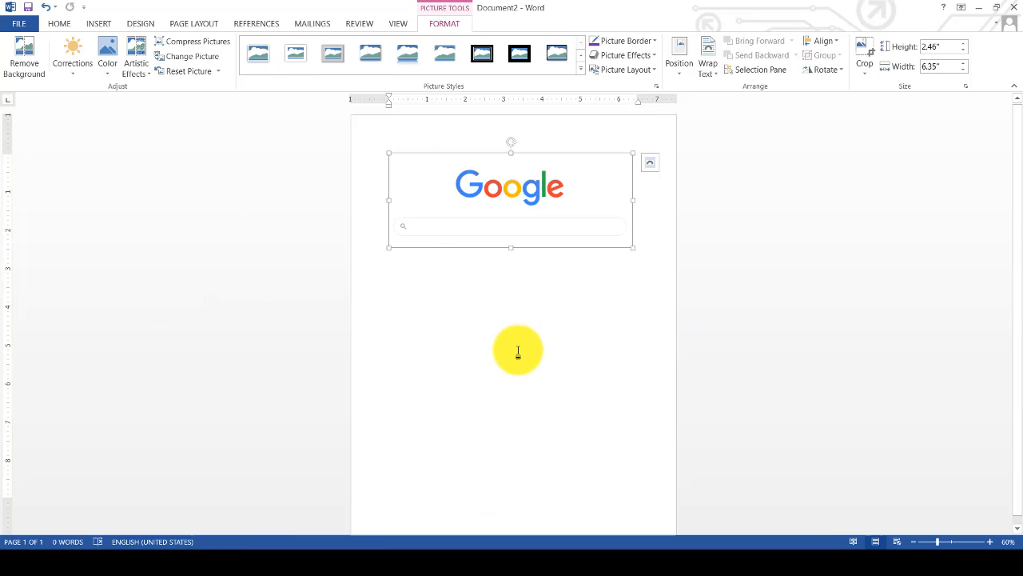
{"action": "left_click", "coordinate": [98, 23]}
{"action": "left_click", "coordinate": [289, 70]}
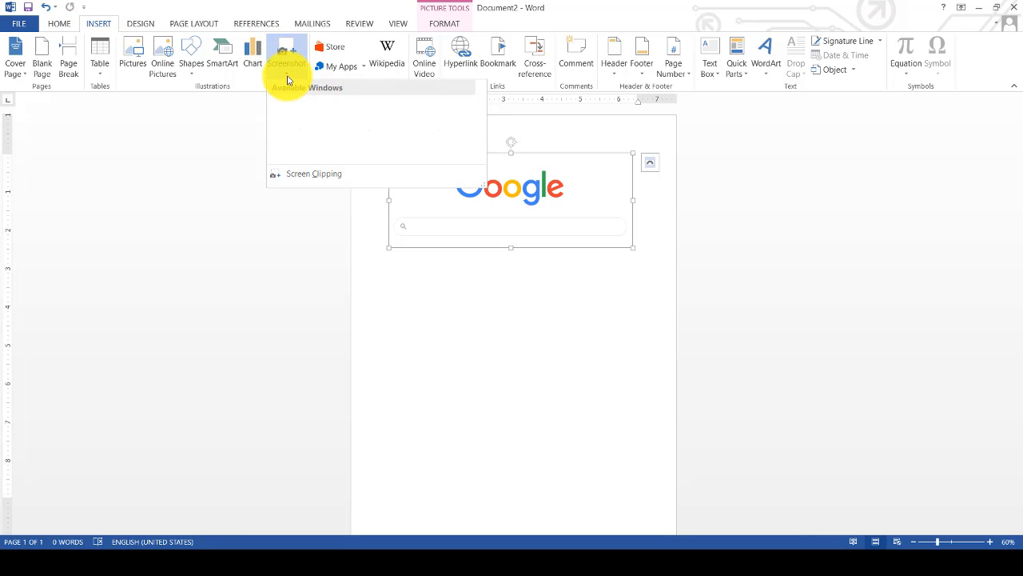
{"action": "left_click", "coordinate": [291, 180]}
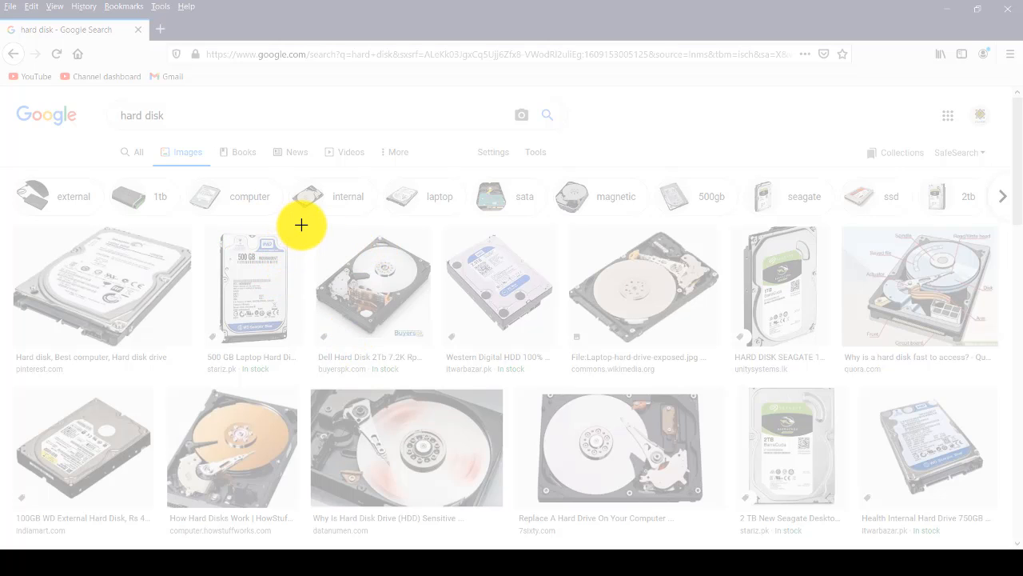
{"action": "left_click_drag", "start_coordinate": [302, 225], "coordinate": [729, 354]}
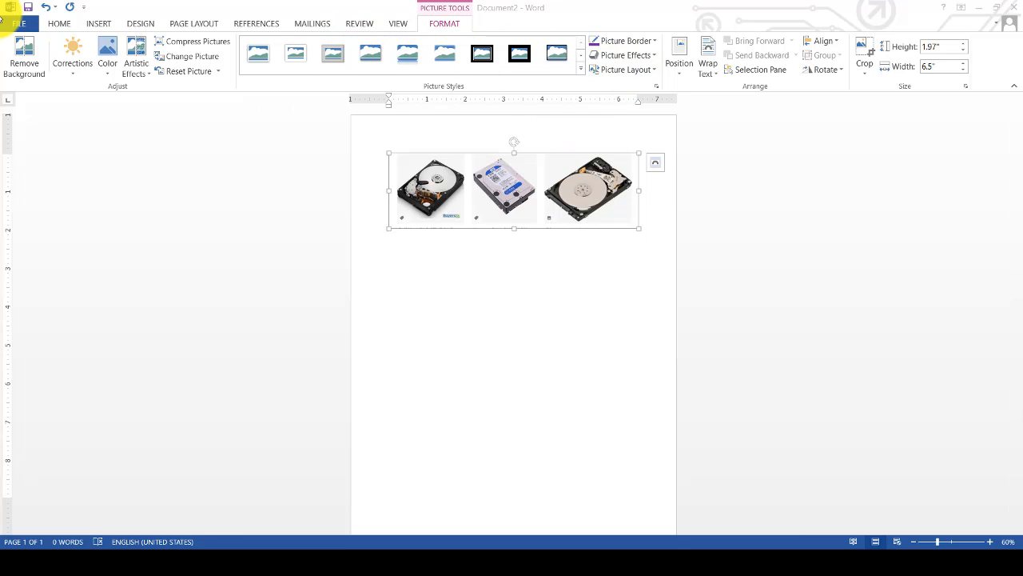
- Delete the hard disk screen clipping from the page
{"action": "left_click", "coordinate": [93, 25]}
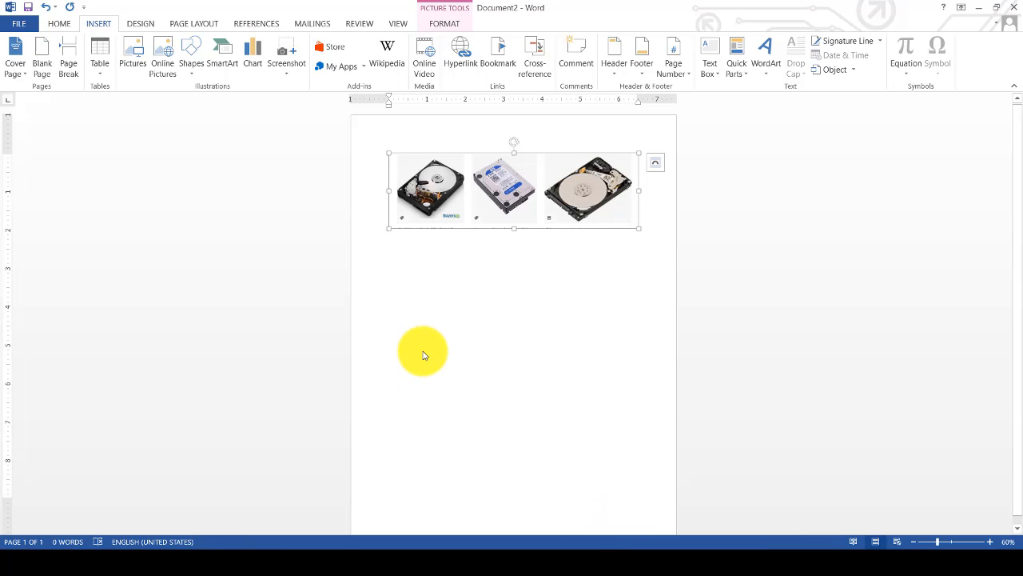
{"action": "key", "text": "Delete"}
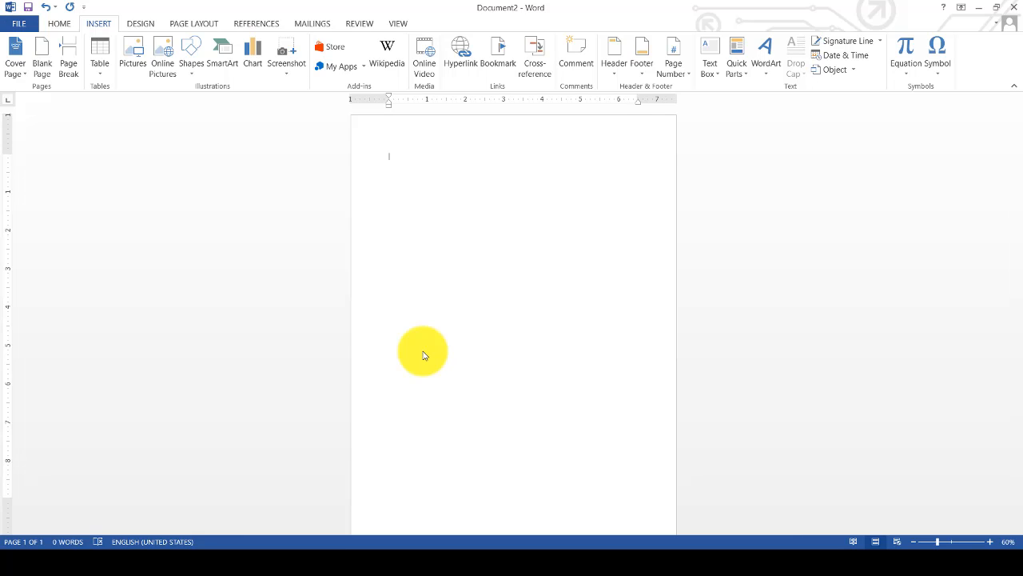
{"action": "left_click", "coordinate": [63, 23]}
{"action": "left_click", "coordinate": [97, 24]}
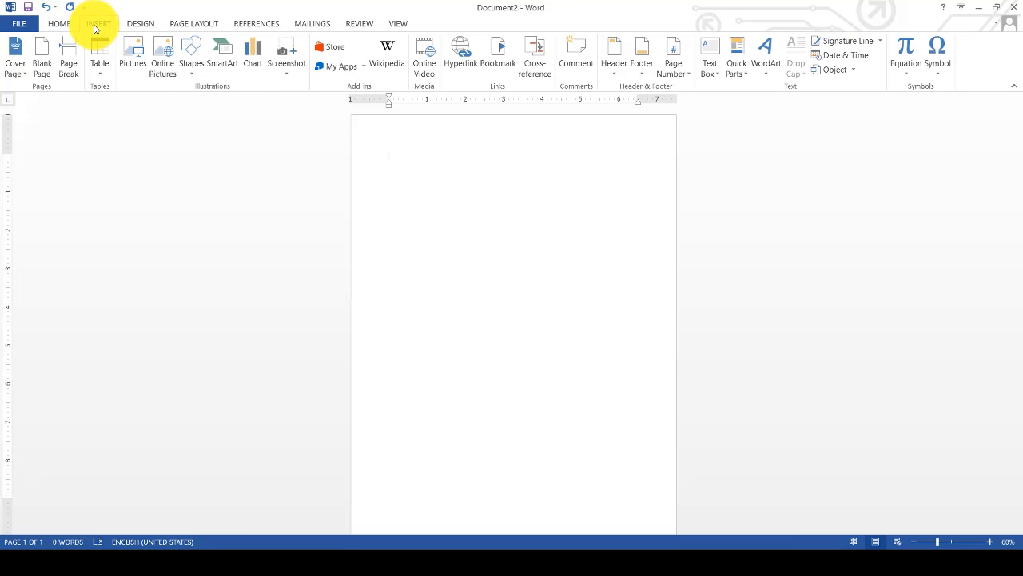
{"action": "left_click", "coordinate": [130, 26]}
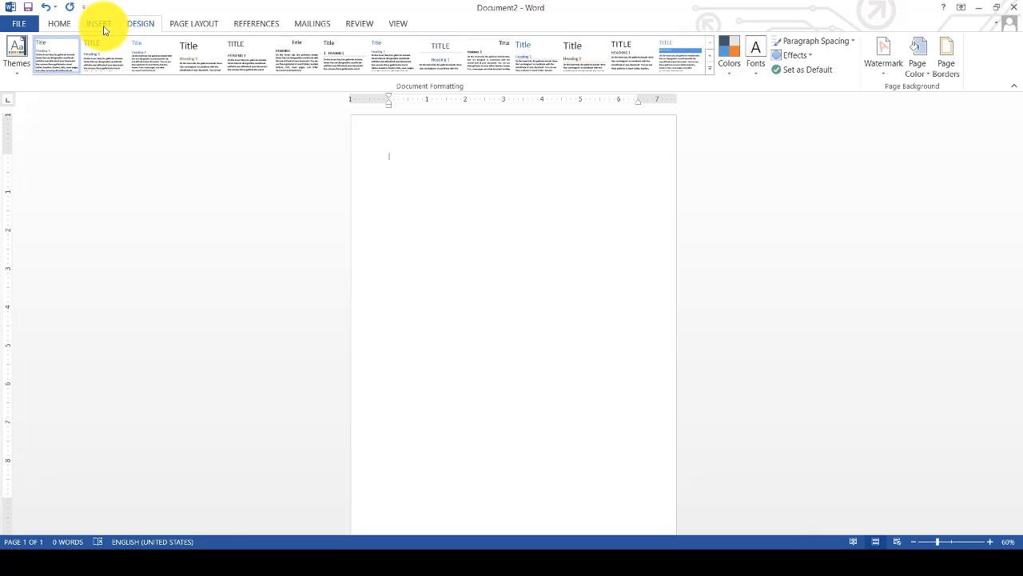
{"action": "left_click", "coordinate": [103, 30]}
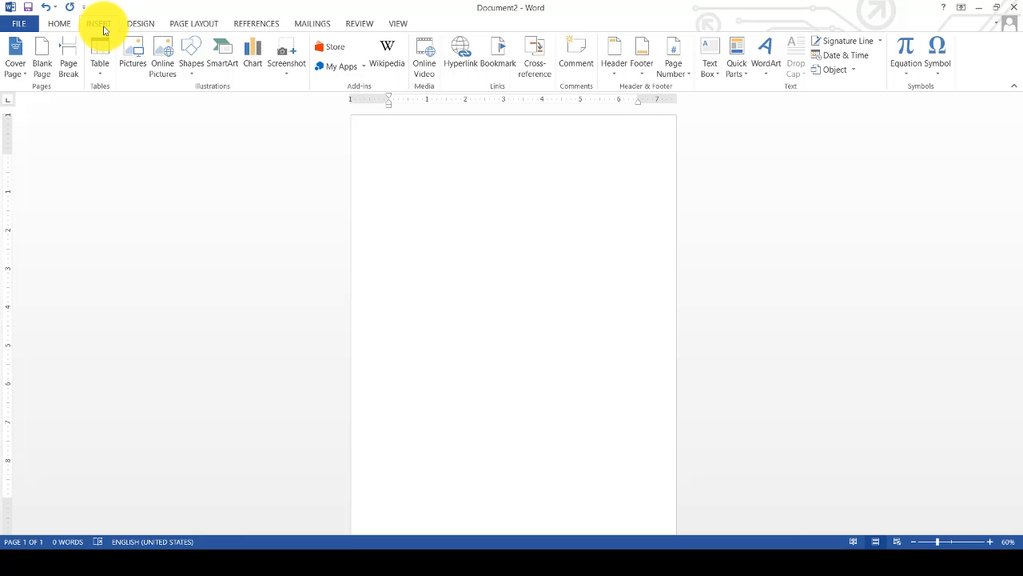
{"action": "left_click", "coordinate": [70, 24]}
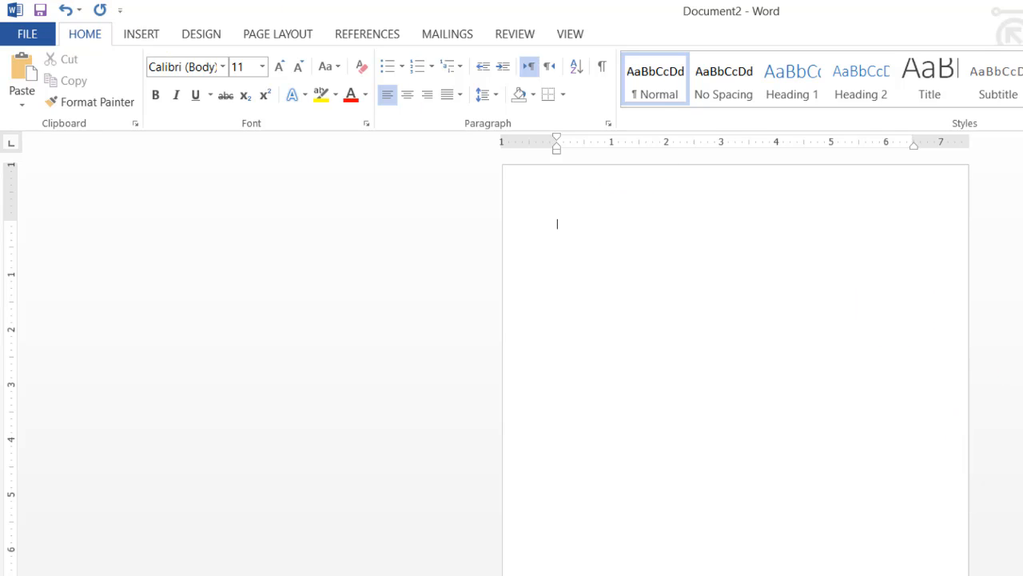
{"action": "scroll", "coordinate": [735, 368], "scroll_direction": "up", "scroll_amount": 5}
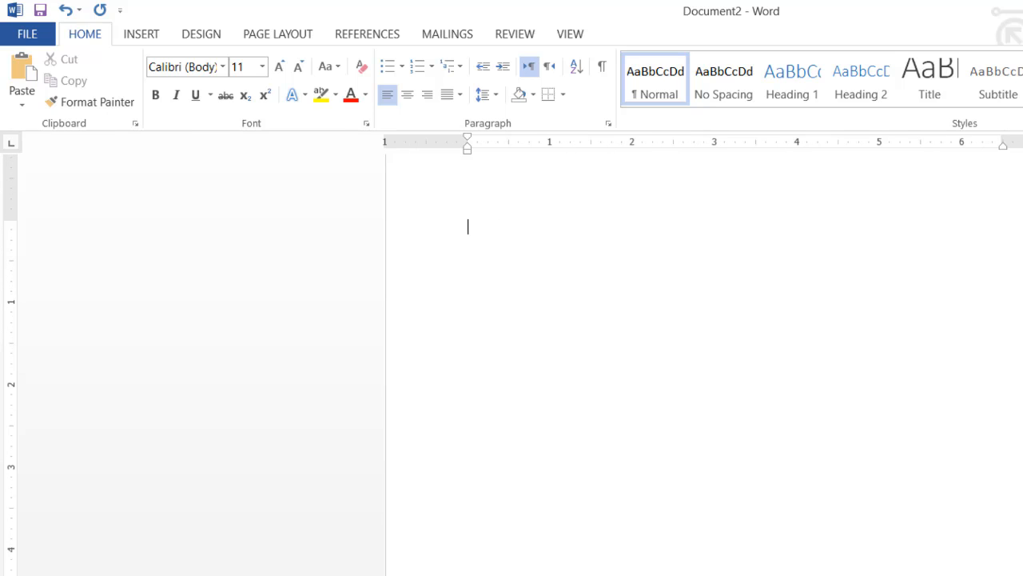
{"action": "scroll", "coordinate": [687, 359], "scroll_direction": "up", "scroll_amount": 2}
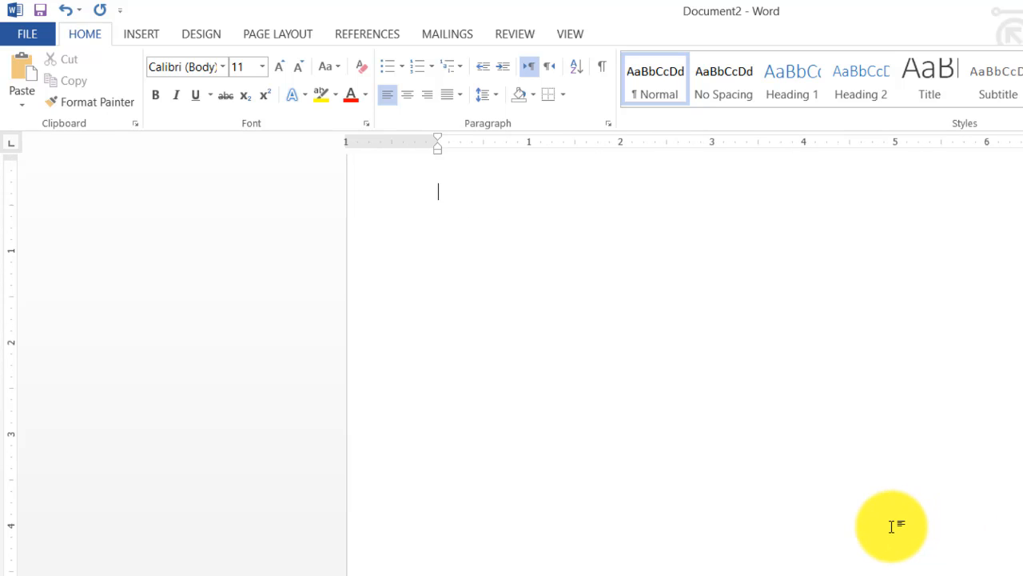
{"action": "scroll", "coordinate": [891, 526], "scroll_direction": "up", "scroll_amount": 2}
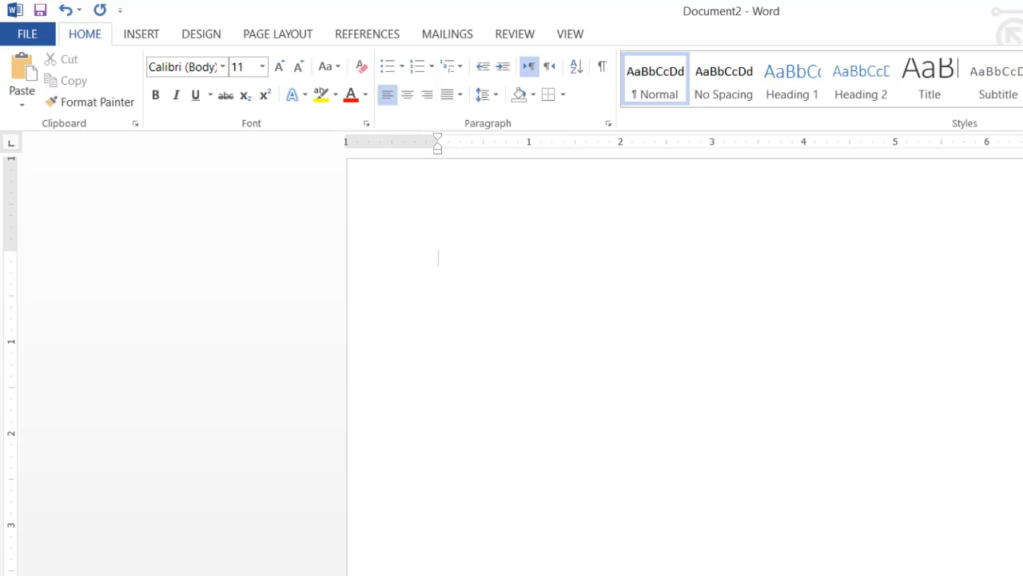
{"action": "scroll", "coordinate": [687, 360], "scroll_direction": "down", "scroll_amount": 3}
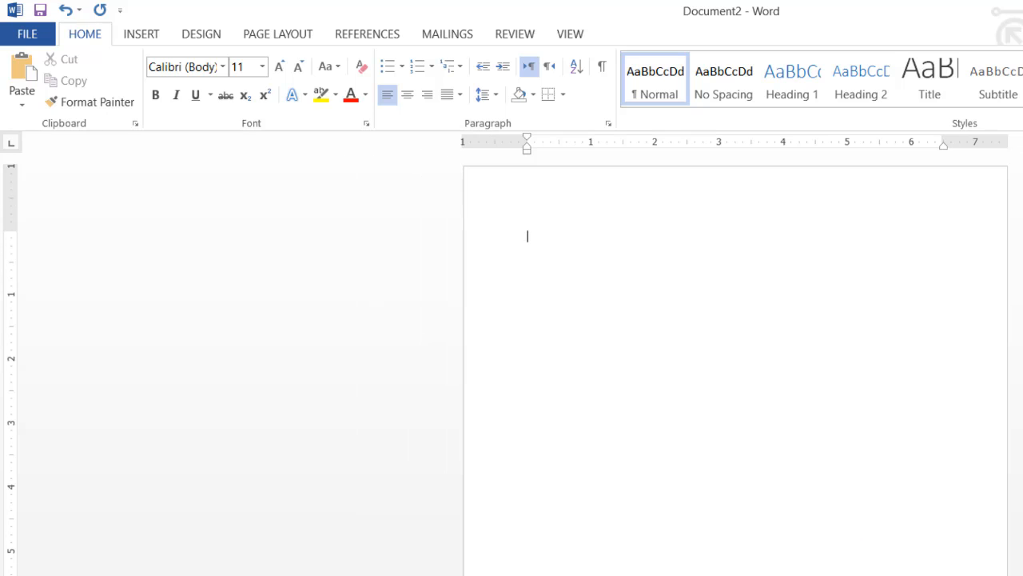
{"action": "scroll", "coordinate": [736, 367], "scroll_direction": "down", "scroll_amount": 1}
{"action": "scroll", "coordinate": [735, 367], "scroll_direction": "down", "scroll_amount": 1}
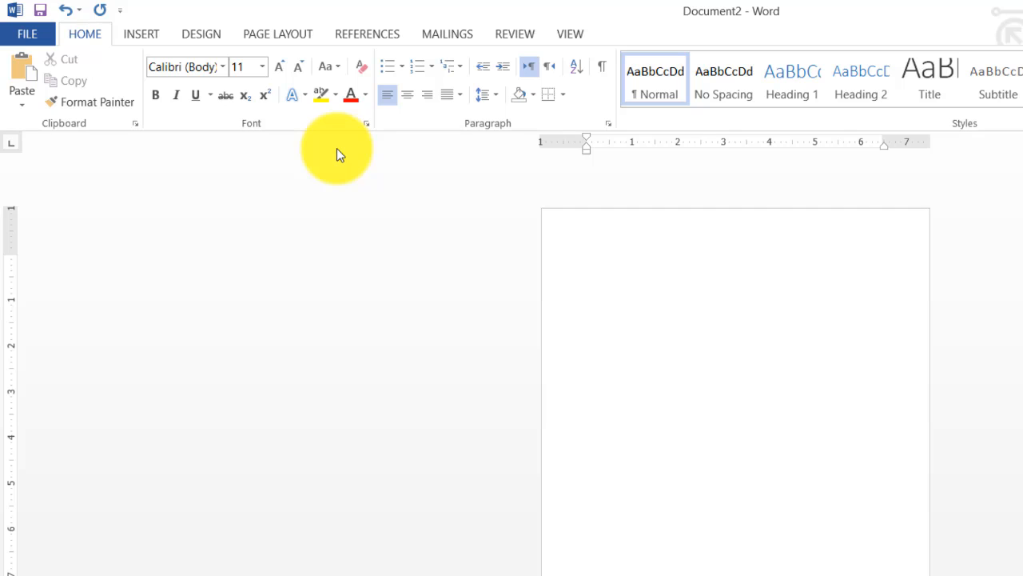
- Set the document's paper size to A4
{"action": "left_click", "coordinate": [297, 36]}
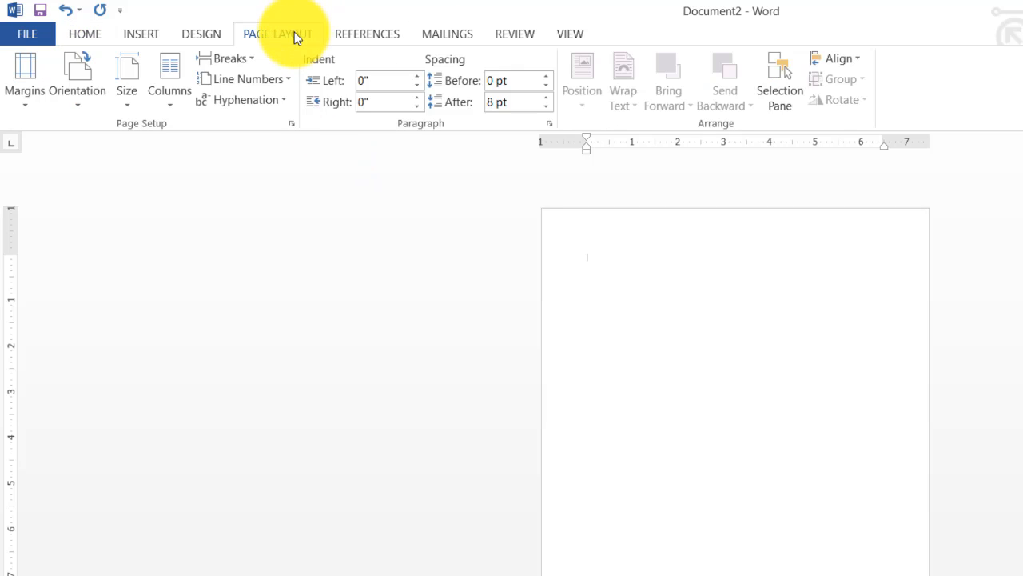
{"action": "left_click", "coordinate": [131, 106]}
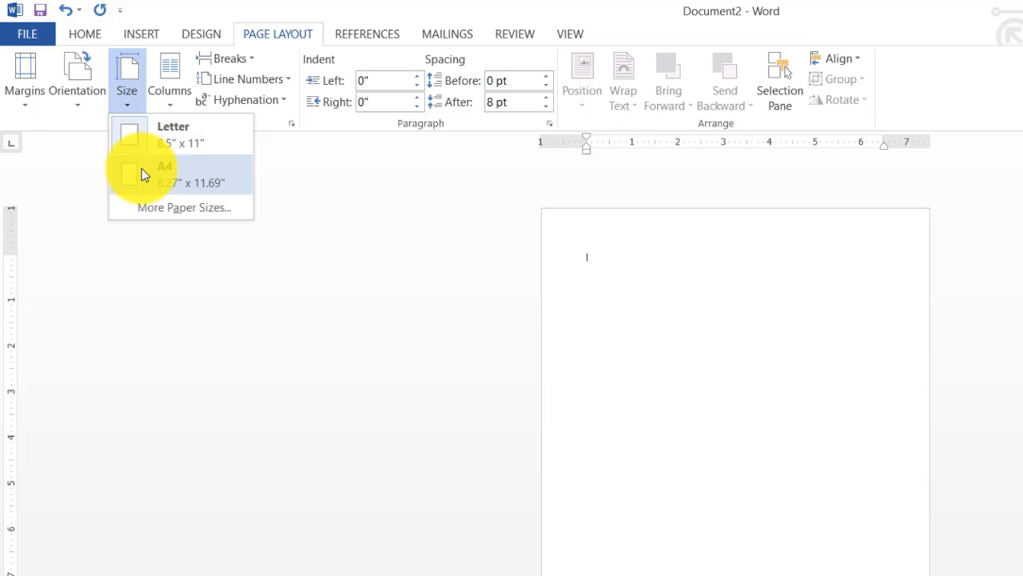
{"action": "left_click", "coordinate": [142, 168]}
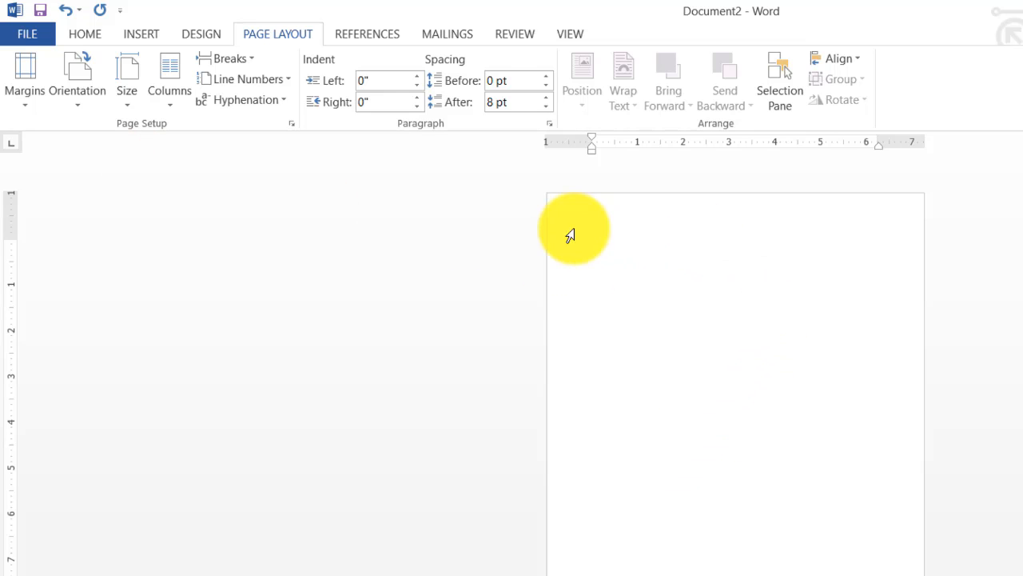
- Set the font size to 14 and enter "Title of Assignment" on the first line of the page
{"action": "left_click", "coordinate": [107, 33]}
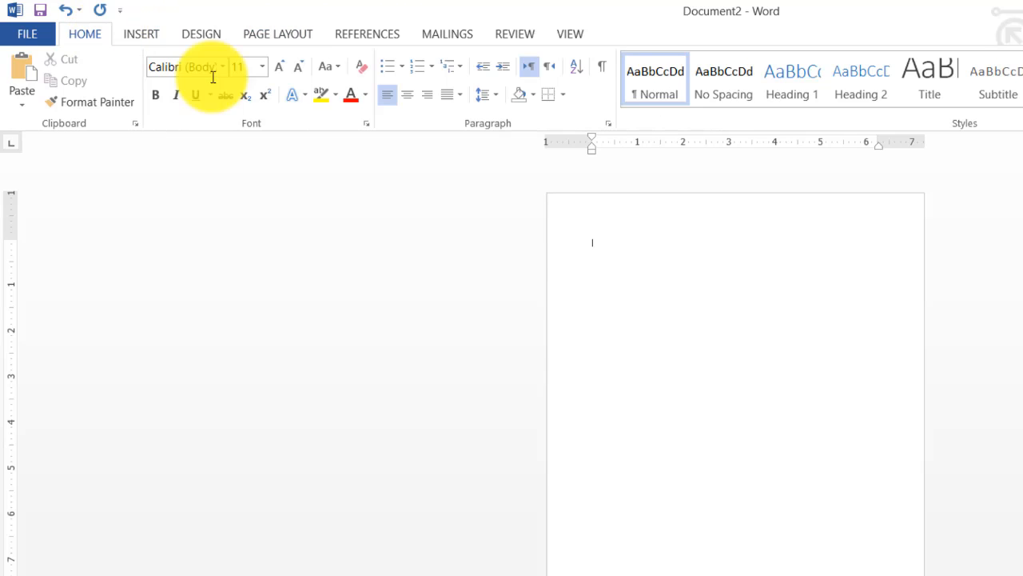
{"action": "left_click", "coordinate": [261, 69]}
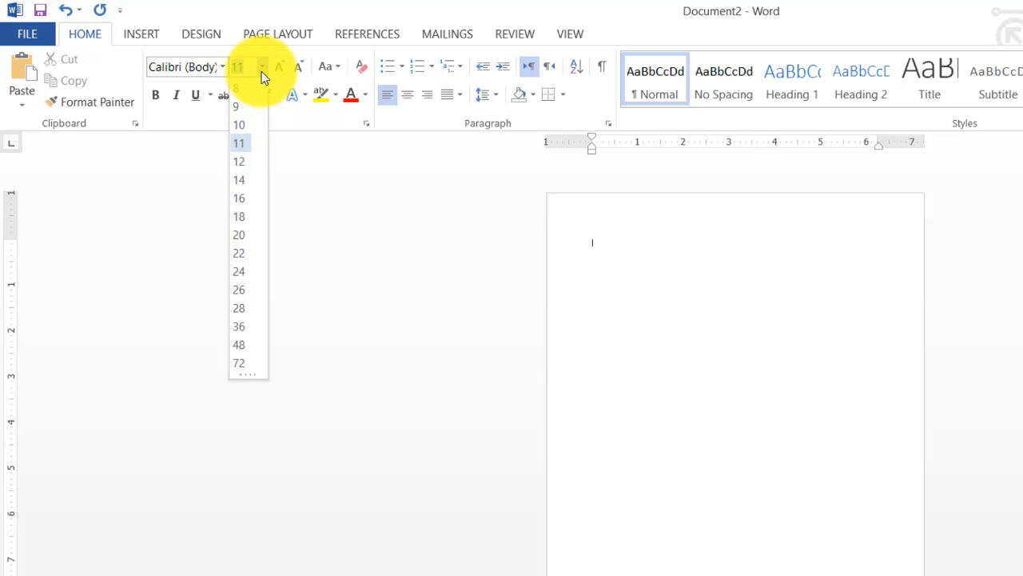
{"action": "left_click", "coordinate": [248, 179]}
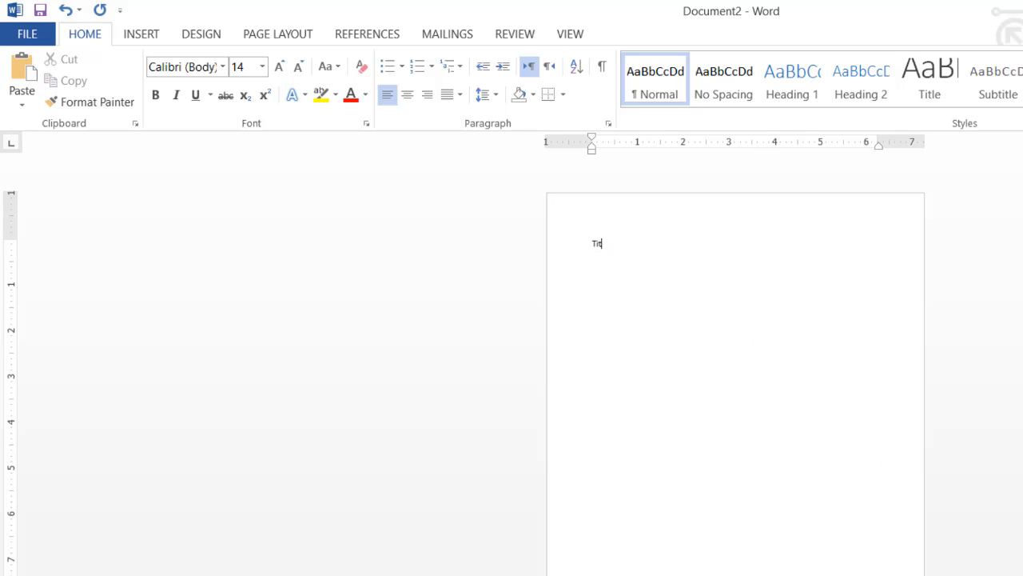
{"action": "scroll", "coordinate": [736, 368], "scroll_direction": "up", "scroll_amount": 5}
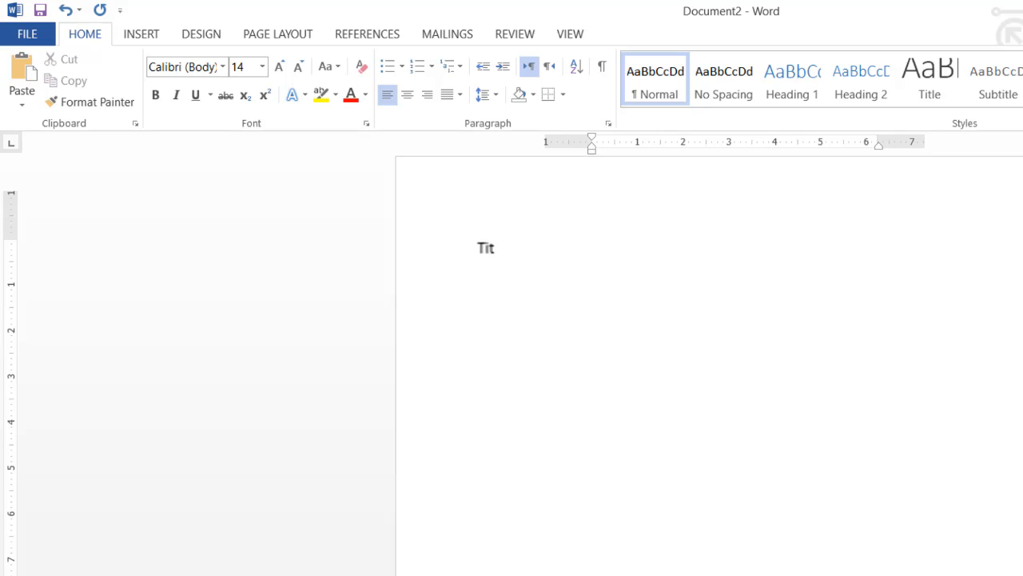
{"action": "type", "text": "le"}
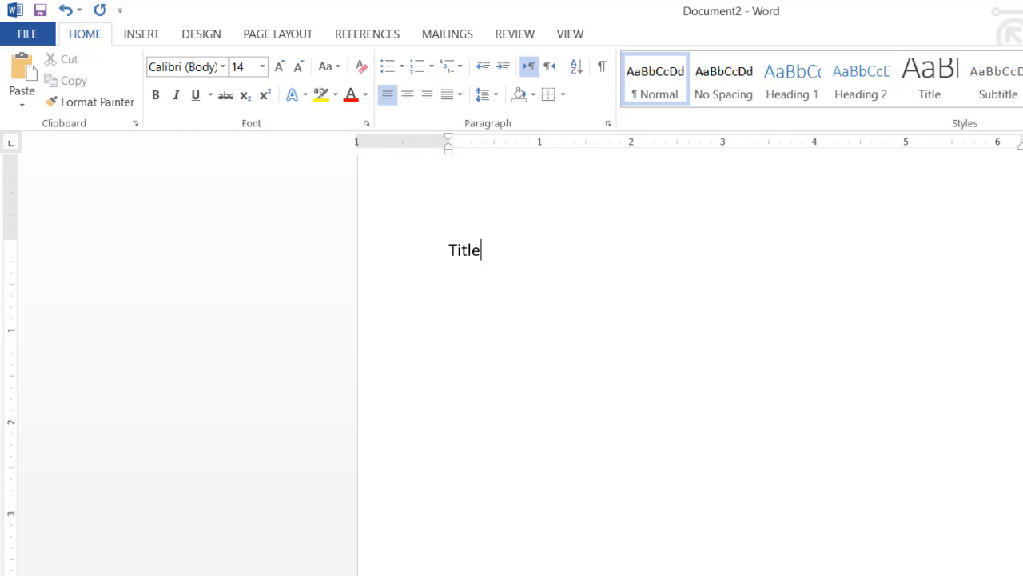
{"action": "type", "text": " of Assignment"}
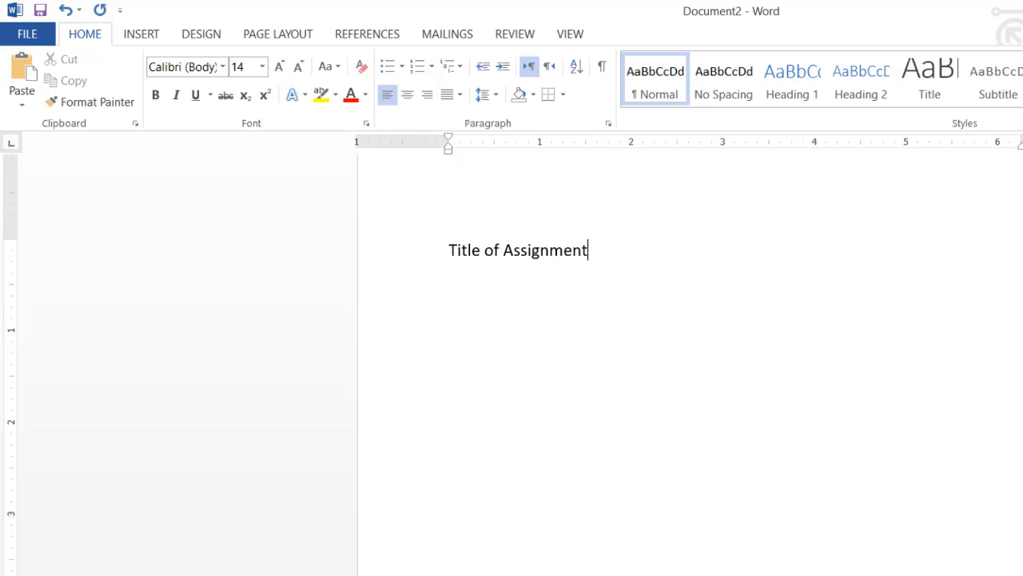
- Format the title line as bold, centered, underlined and 18 pt
{"action": "left_click", "coordinate": [389, 272]}
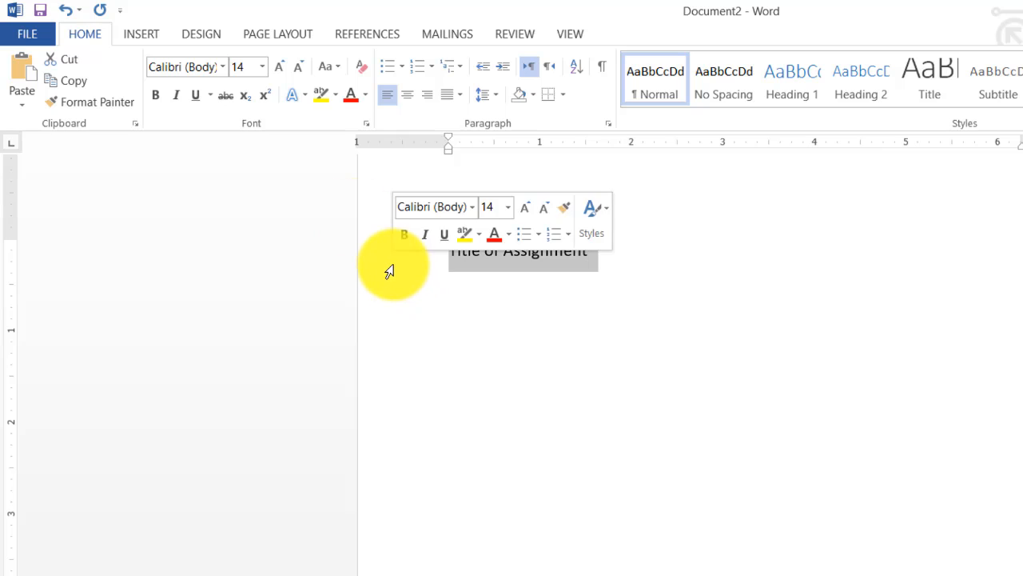
{"action": "left_click", "coordinate": [155, 96]}
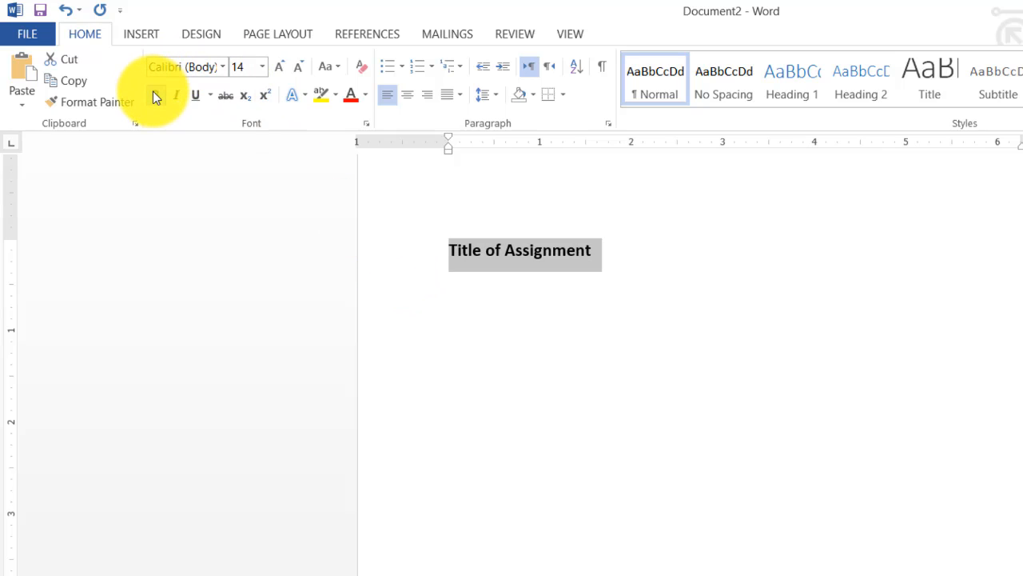
{"action": "left_click", "coordinate": [405, 101]}
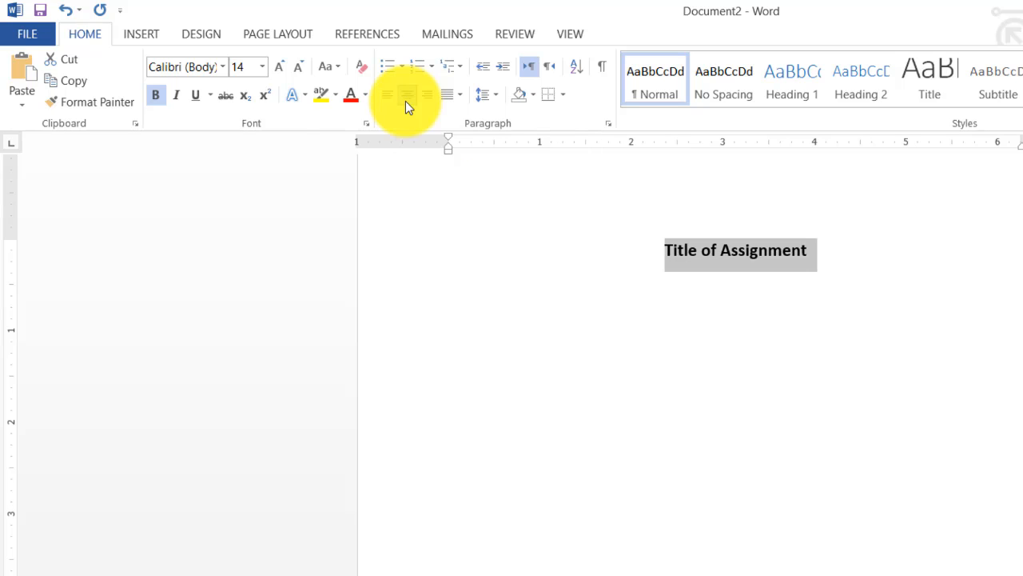
{"action": "left_click", "coordinate": [272, 68]}
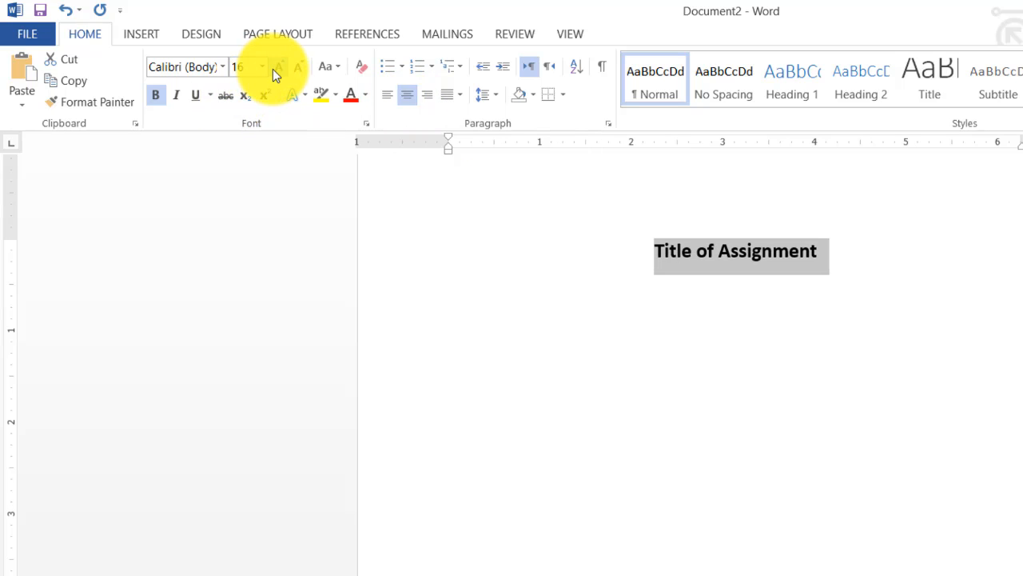
{"action": "left_click", "coordinate": [272, 68]}
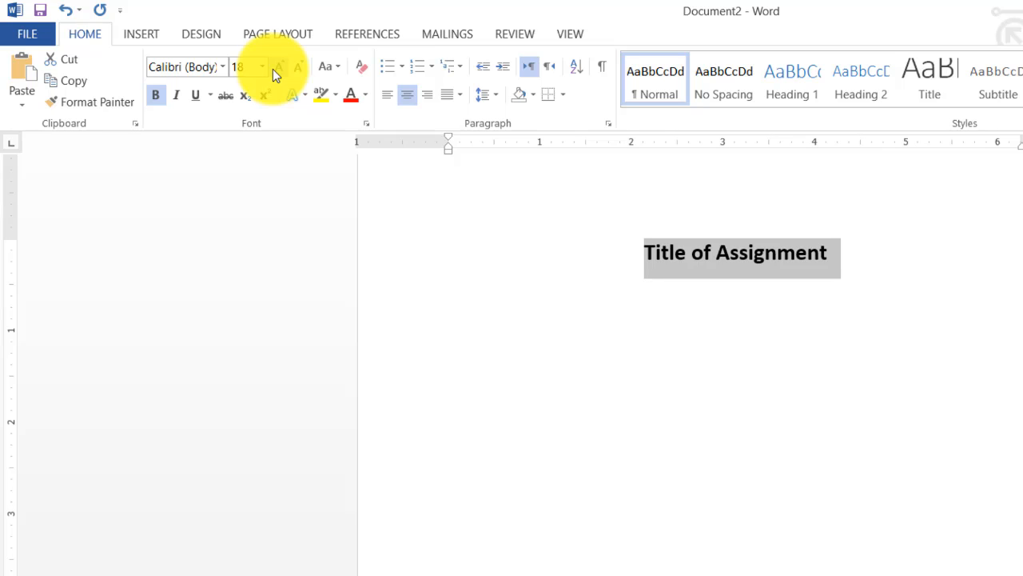
{"action": "left_click", "coordinate": [195, 101]}
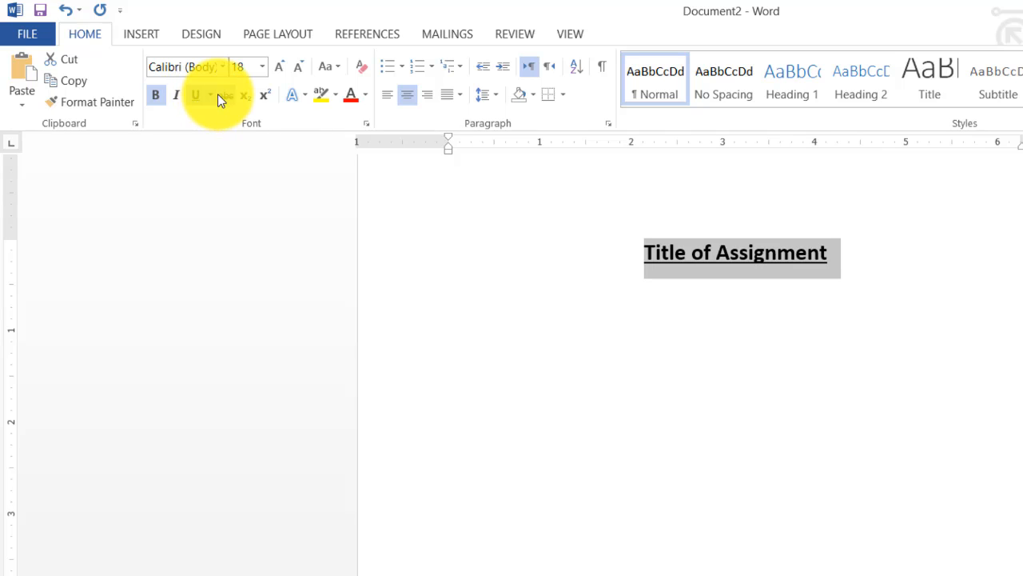
{"action": "left_click", "coordinate": [743, 402]}
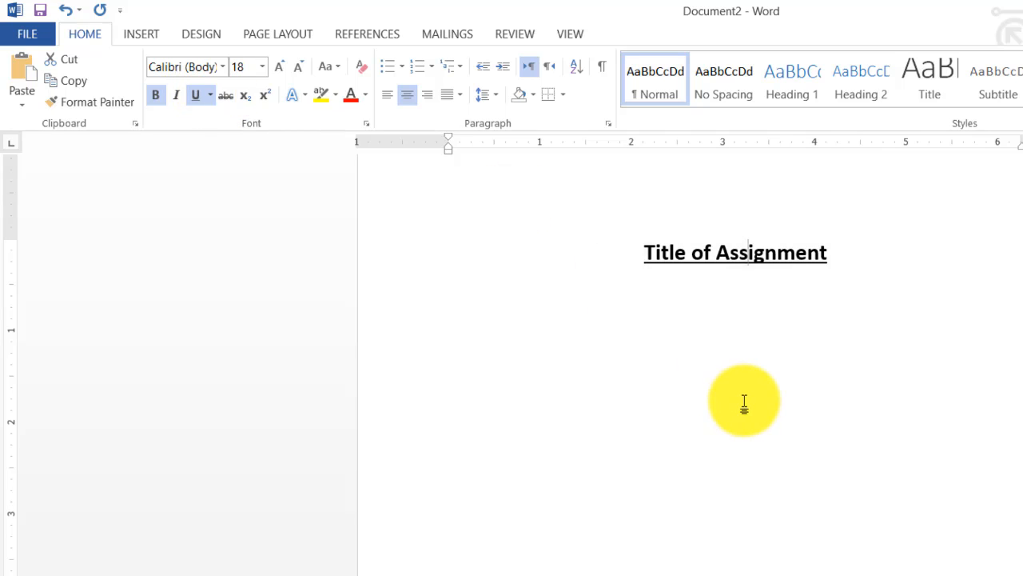
- Add a left-aligned line below the title reading "This is my first assignment about computers."
{"action": "left_click", "coordinate": [848, 260]}
{"action": "key", "text": "Return"}
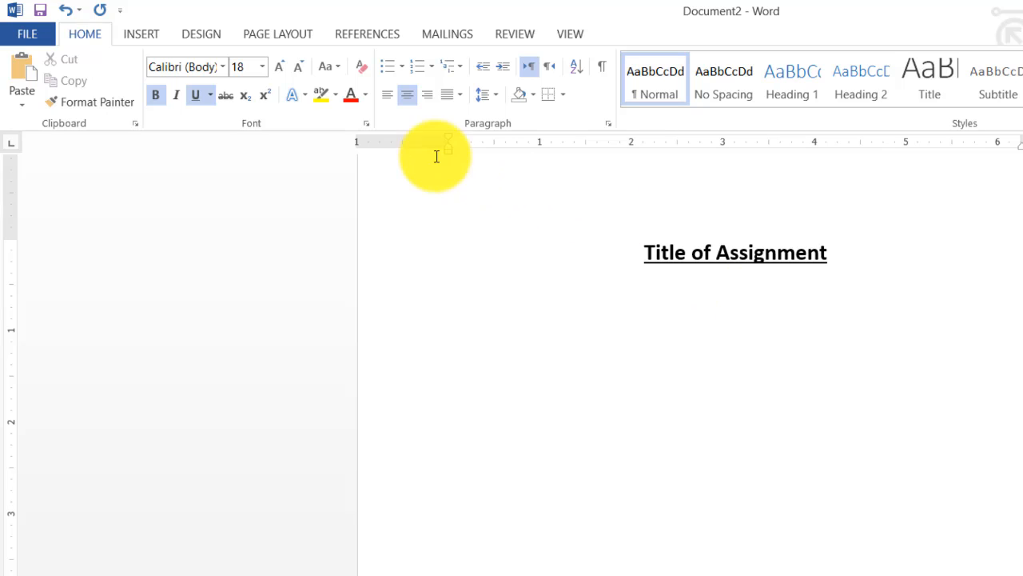
{"action": "left_click", "coordinate": [388, 98]}
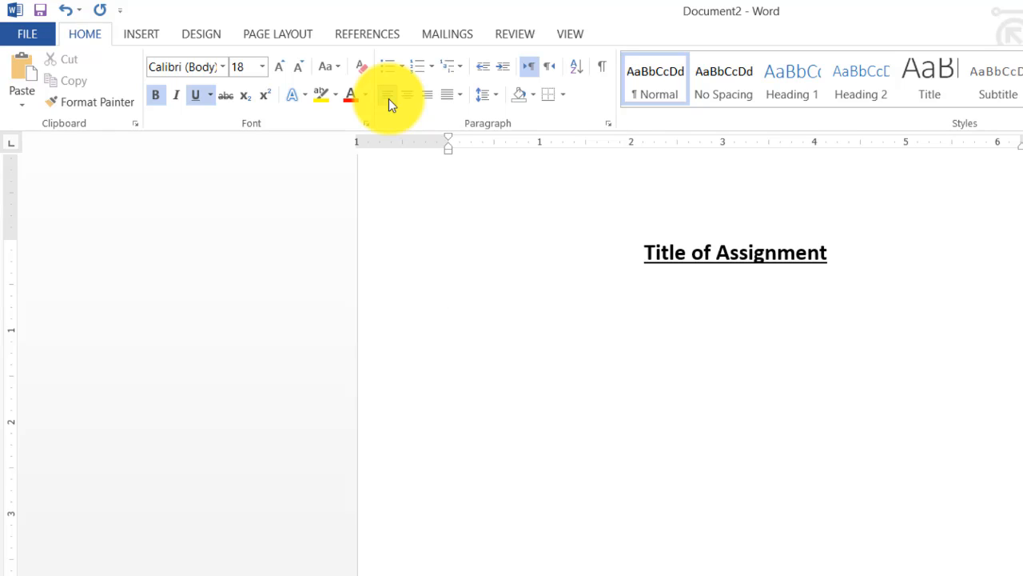
{"action": "type", "text": "this is "}
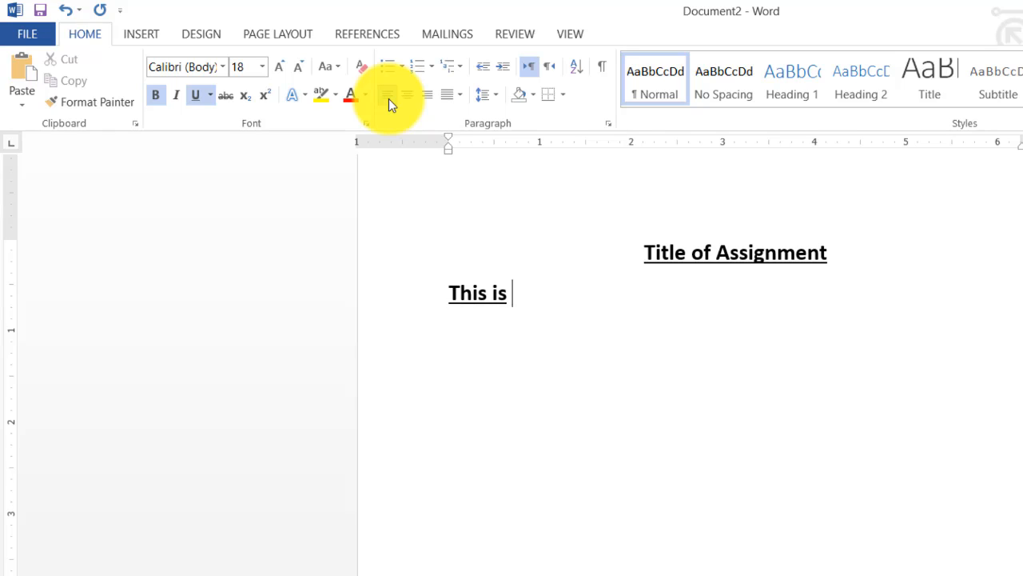
{"action": "type", "text": "my fi"}
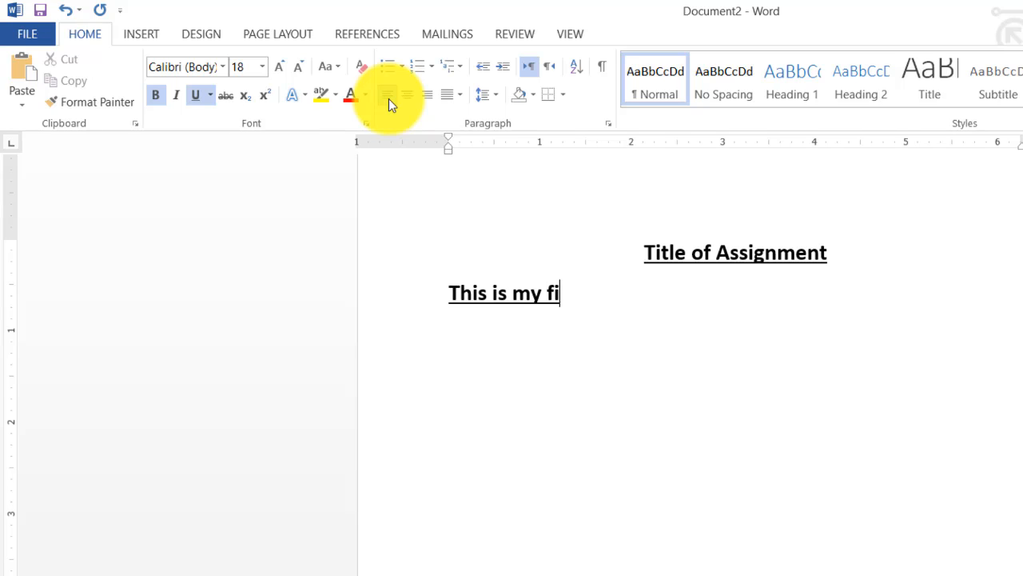
{"action": "type", "text": "rst ass"}
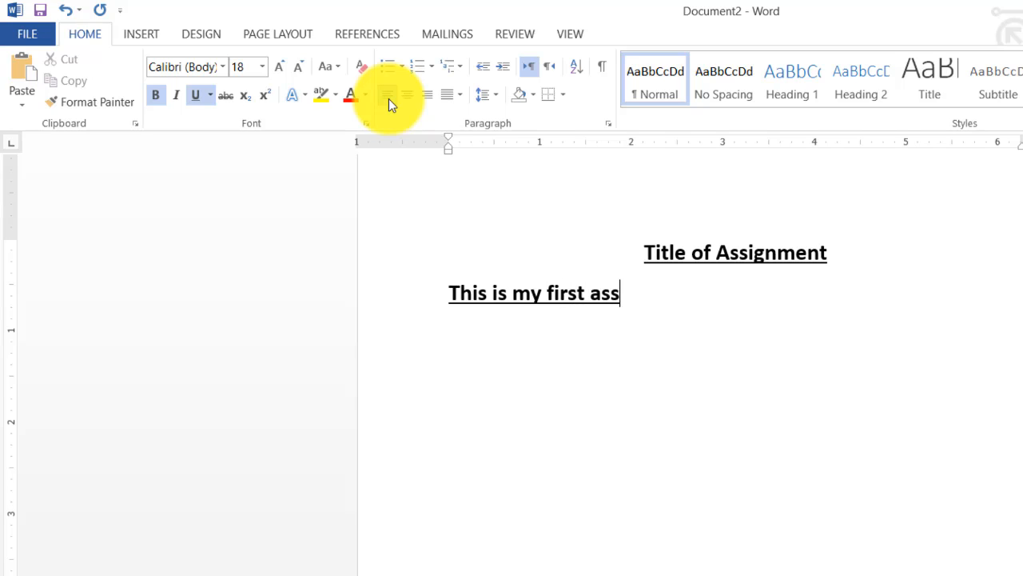
{"action": "type", "text": "ignment a"}
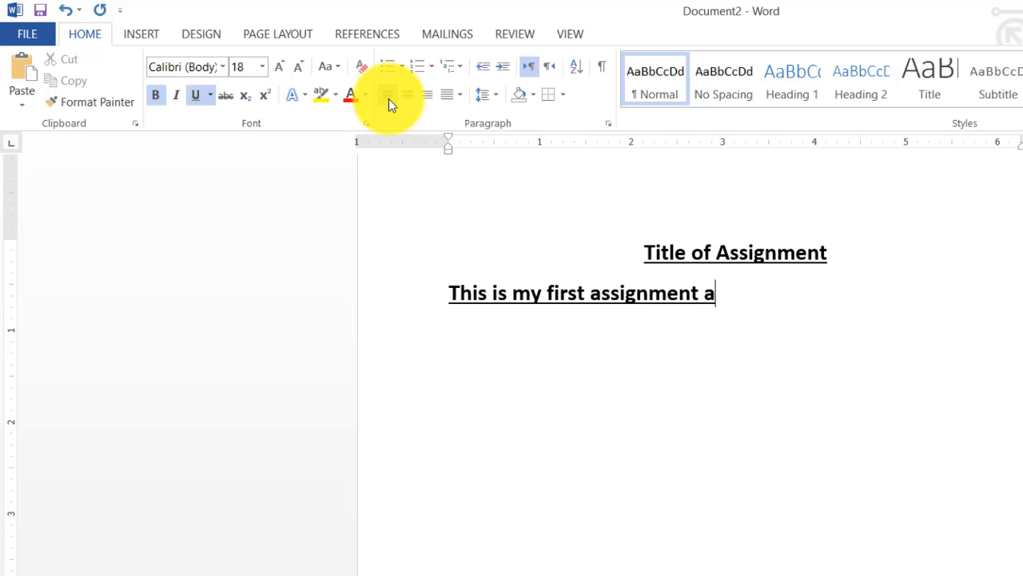
{"action": "type", "text": "bout comp"}
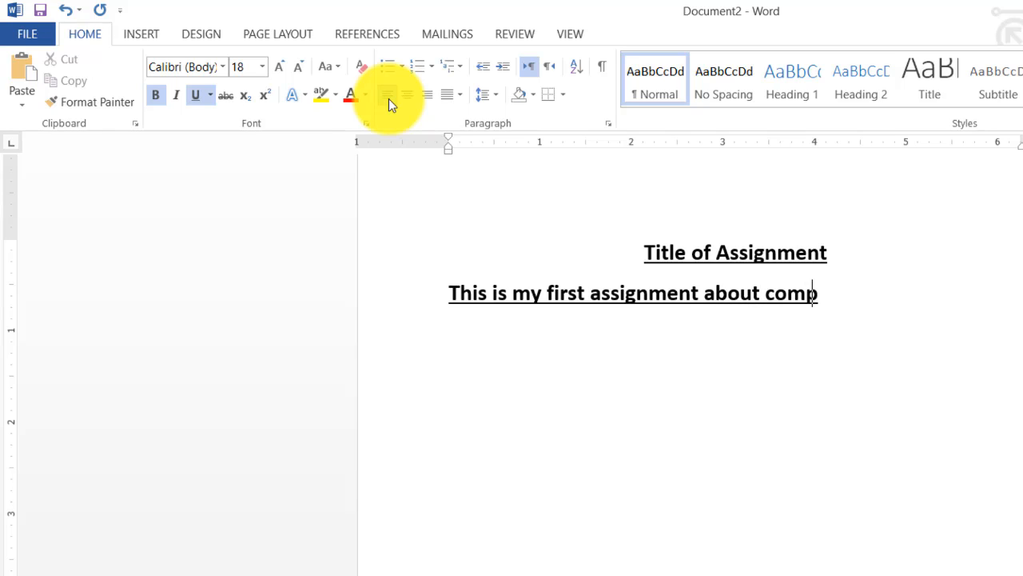
{"action": "type", "text": "uters."}
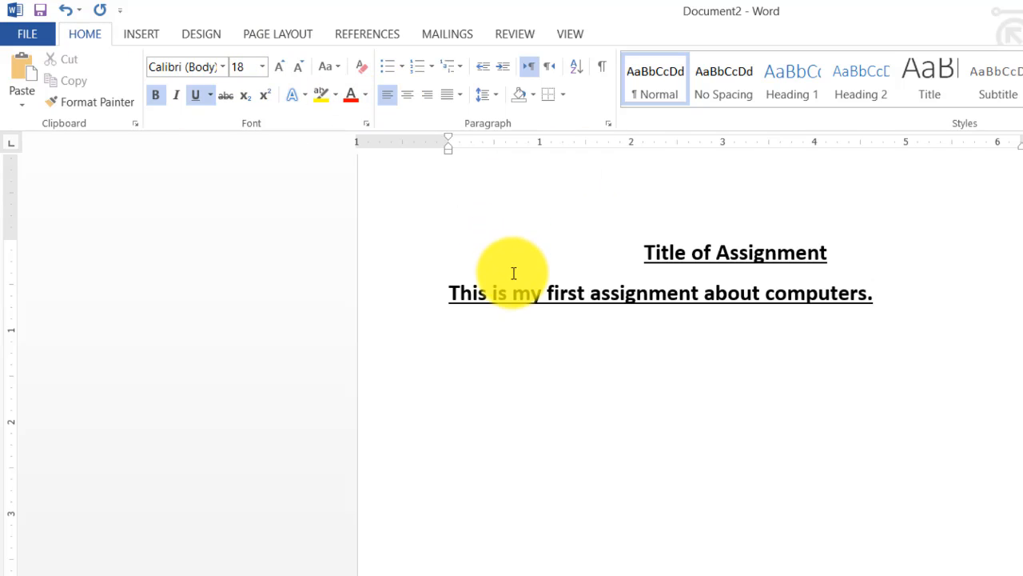
- Format the sentence below the title as centered 14 pt italic without bold or underline, and add an empty line after it
{"action": "left_click_drag", "start_coordinate": [513, 290], "coordinate": [473, 292]}
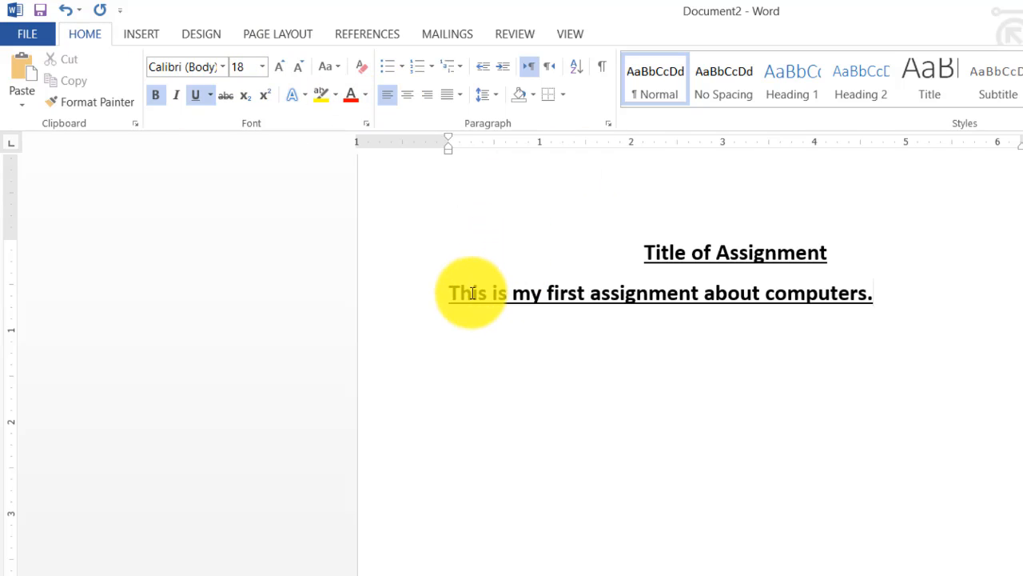
{"action": "left_click", "coordinate": [390, 294]}
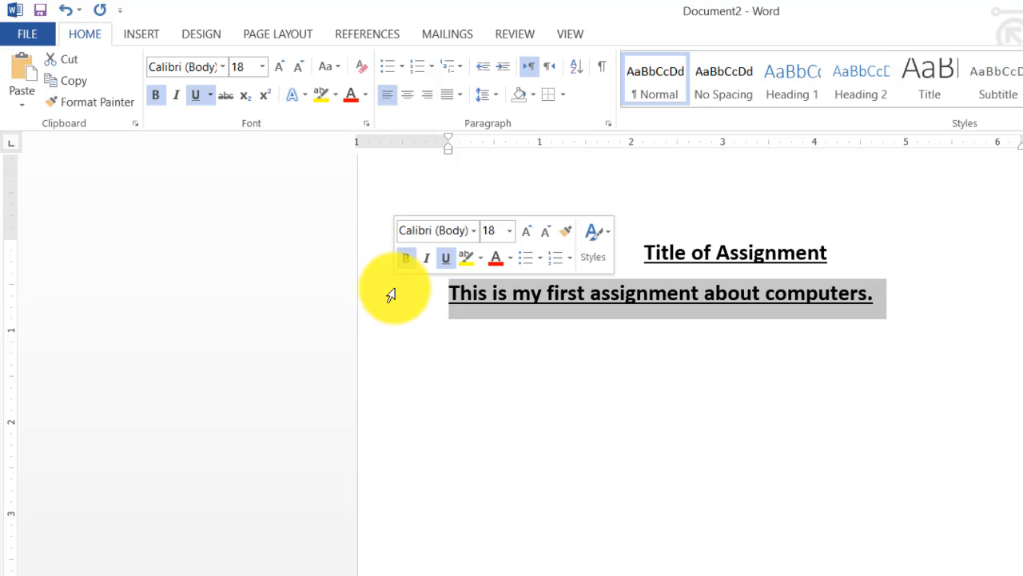
{"action": "left_click", "coordinate": [298, 66]}
{"action": "left_click", "coordinate": [296, 64]}
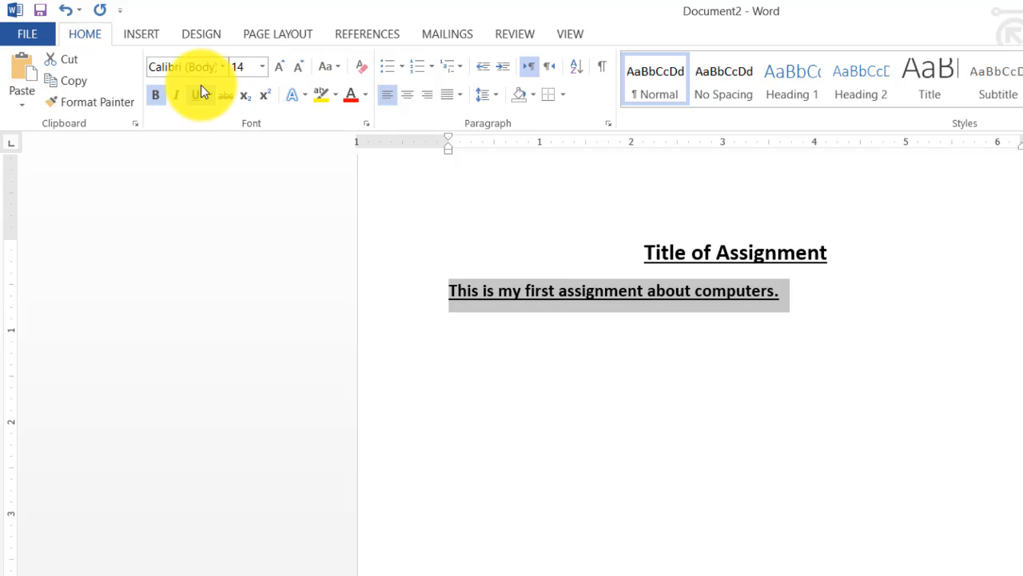
{"action": "left_click", "coordinate": [159, 95]}
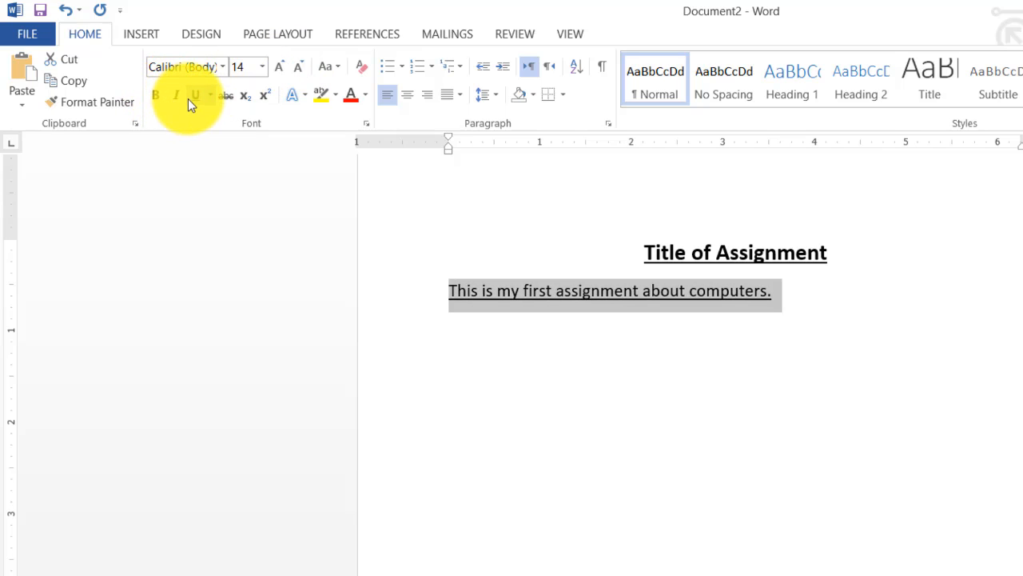
{"action": "left_click", "coordinate": [195, 95]}
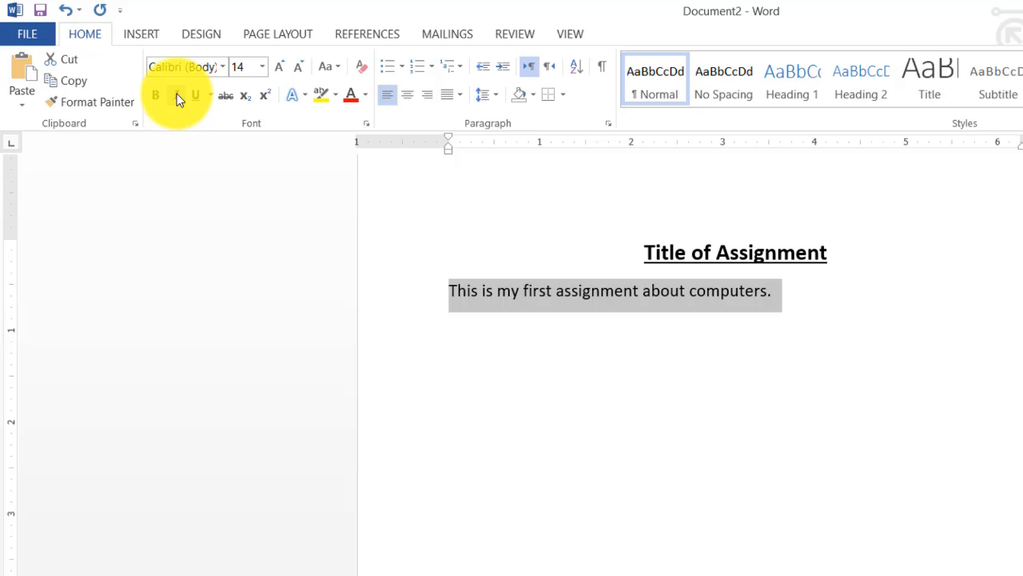
{"action": "left_click", "coordinate": [176, 95]}
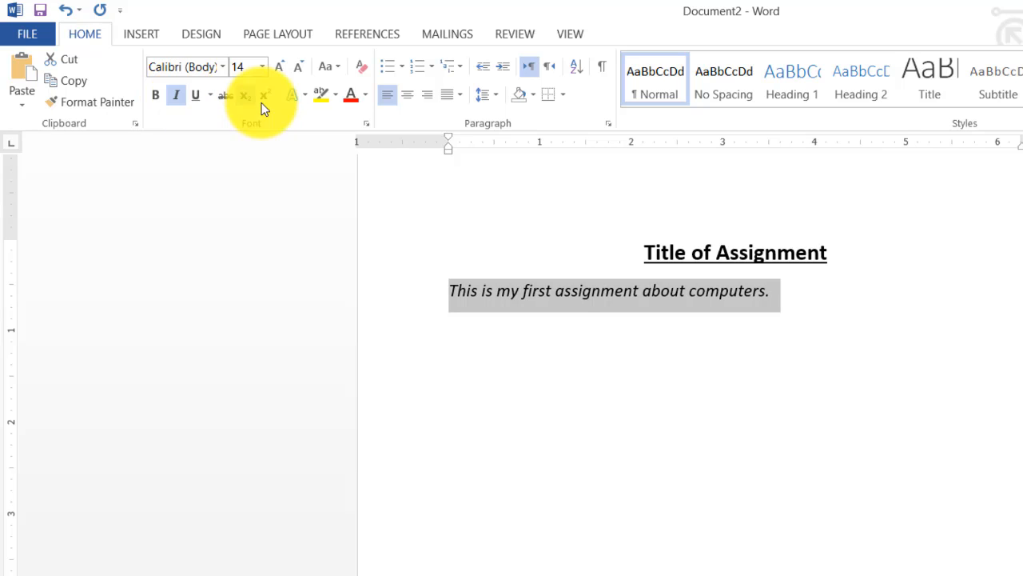
{"action": "left_click", "coordinate": [407, 94]}
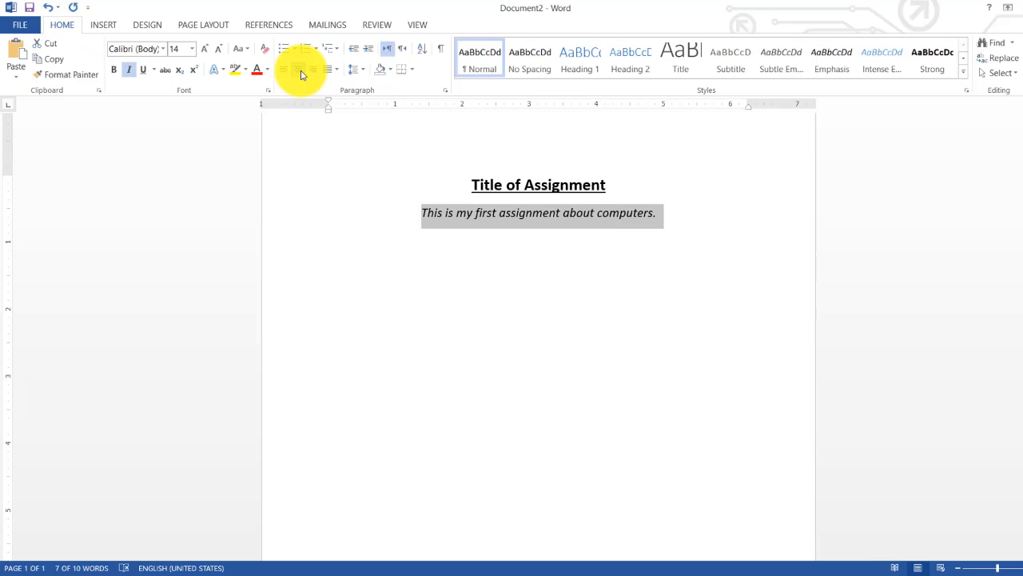
{"action": "left_click", "coordinate": [696, 227]}
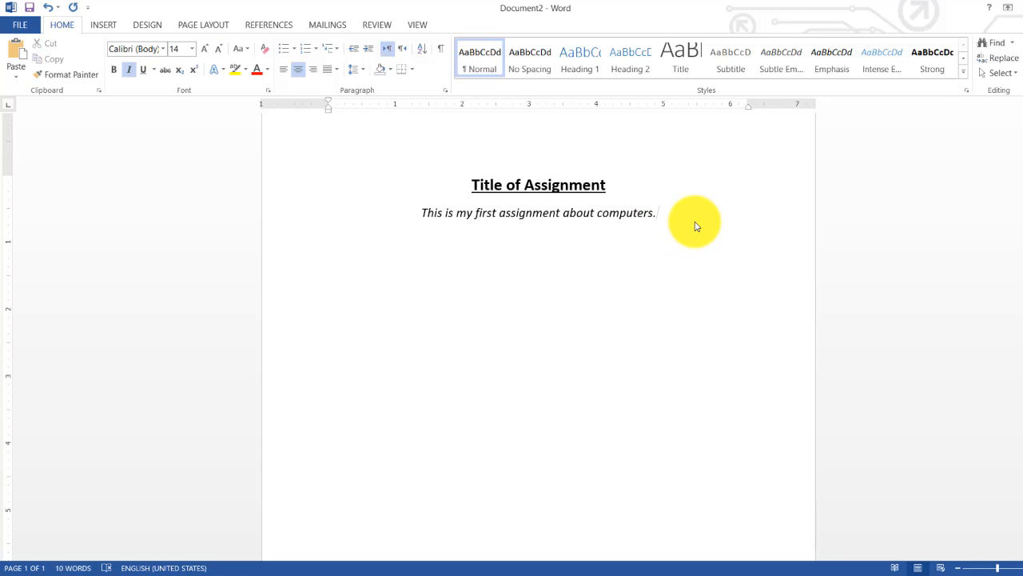
{"action": "key", "text": "Return"}
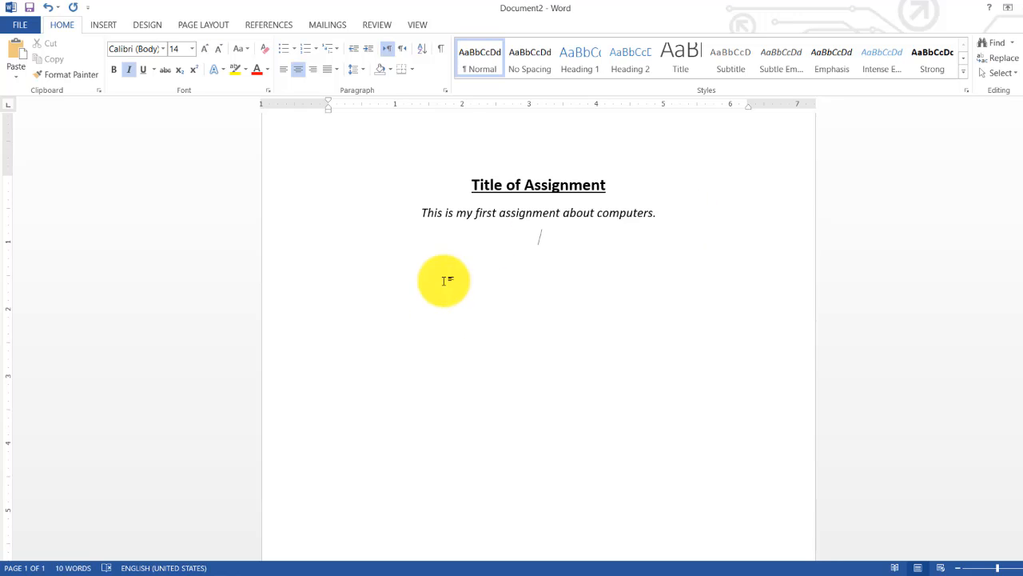
- Switch to the browser and search Google Images for "gcuf logo"
{"action": "left_click", "coordinate": [479, 575]}
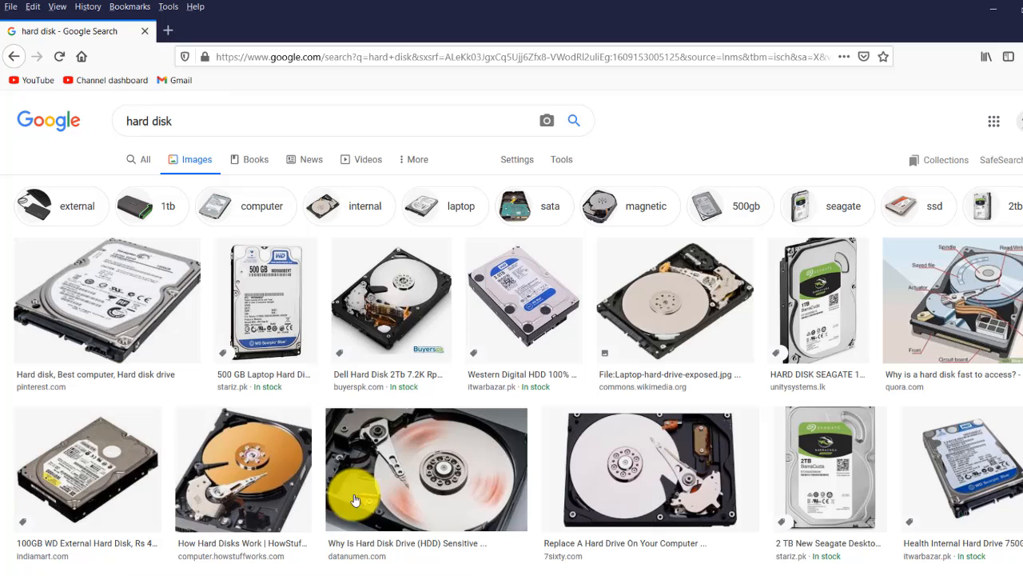
{"action": "left_click", "coordinate": [205, 119]}
{"action": "left_click_drag", "start_coordinate": [205, 118], "coordinate": [1, 120]}
{"action": "type", "text": "g"}
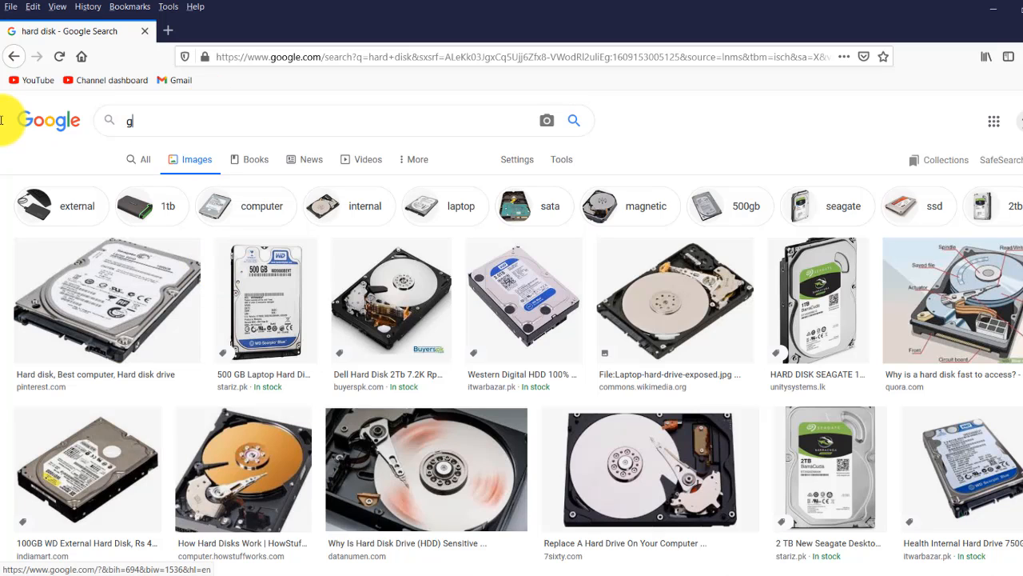
{"action": "type", "text": "cuf logo"}
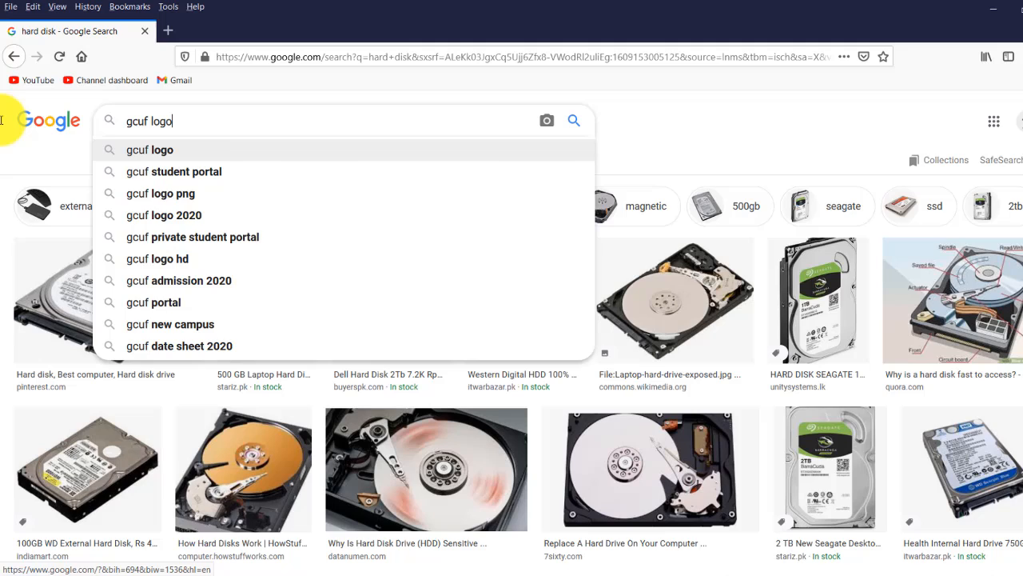
{"action": "key", "text": "Return"}
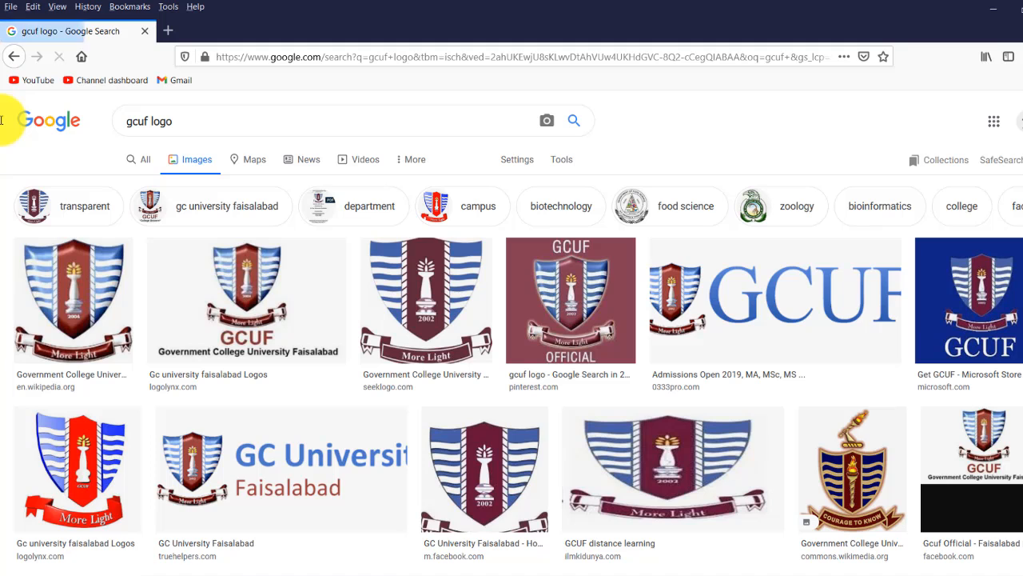
- Open the large preview of the Wikipedia result for the Government College University Faisalabad logo
{"action": "left_click", "coordinate": [72, 304]}
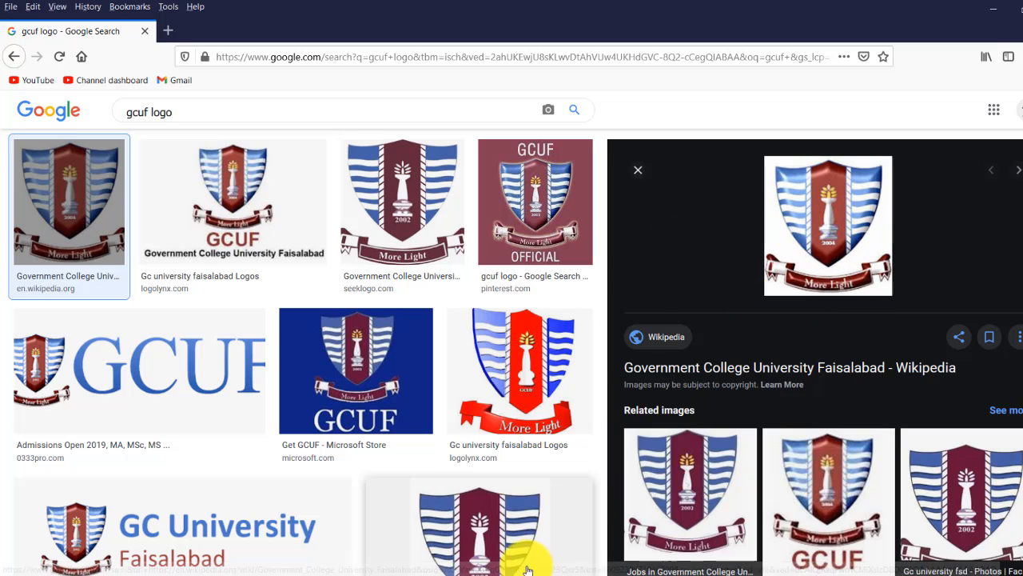
{"action": "right_click", "coordinate": [856, 222]}
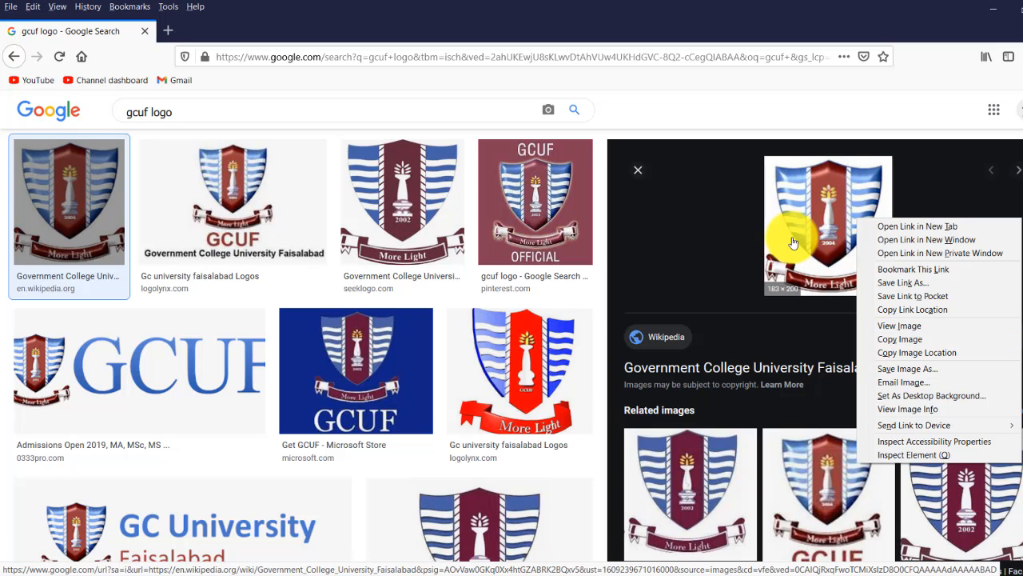
{"action": "left_click", "coordinate": [689, 88]}
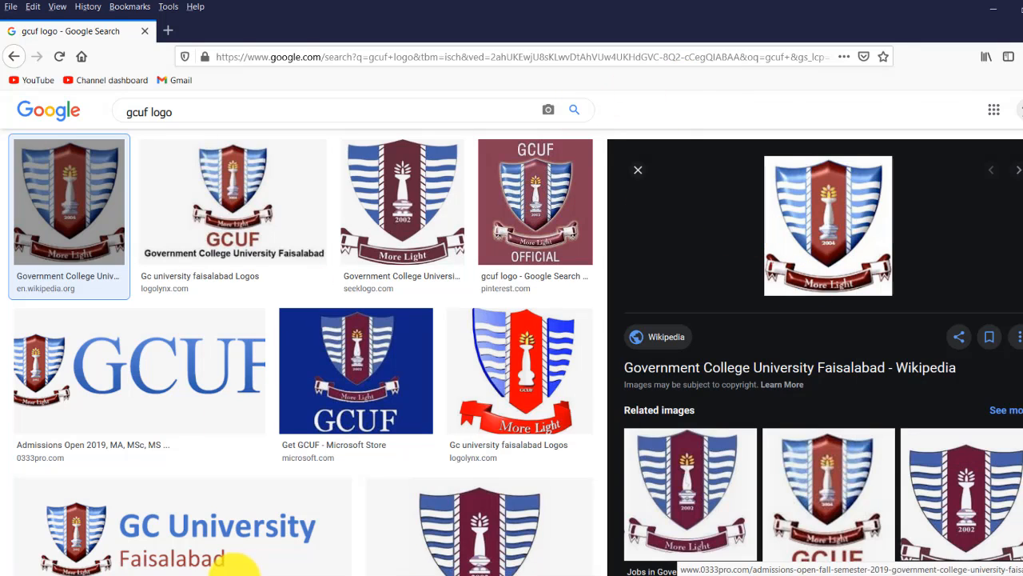
- Return to the Word document and insert a screen clipping of the previewed GCUF logo below the italic sentence
{"action": "left_click", "coordinate": [222, 574]}
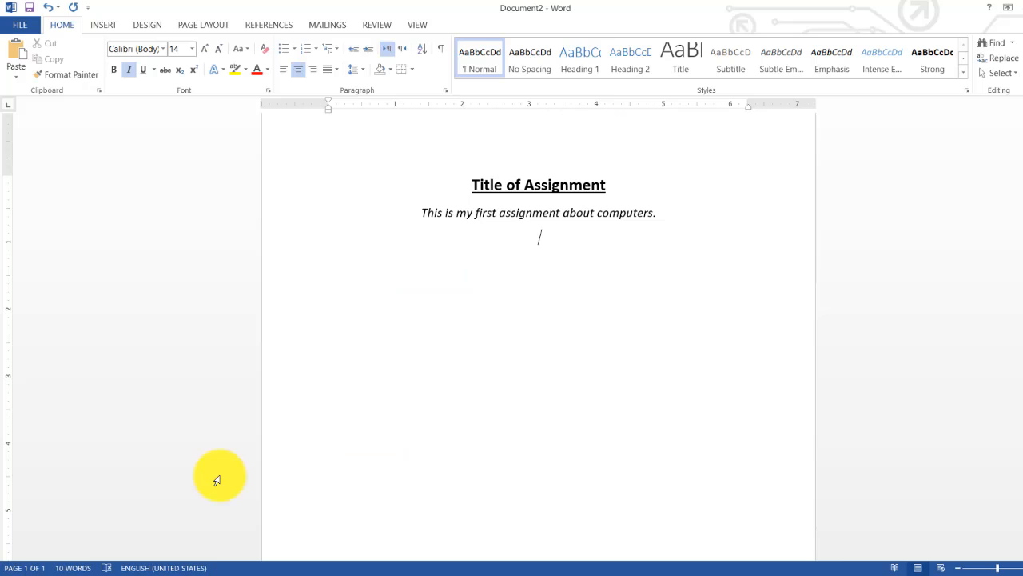
{"action": "left_click", "coordinate": [107, 27]}
{"action": "left_click", "coordinate": [301, 80]}
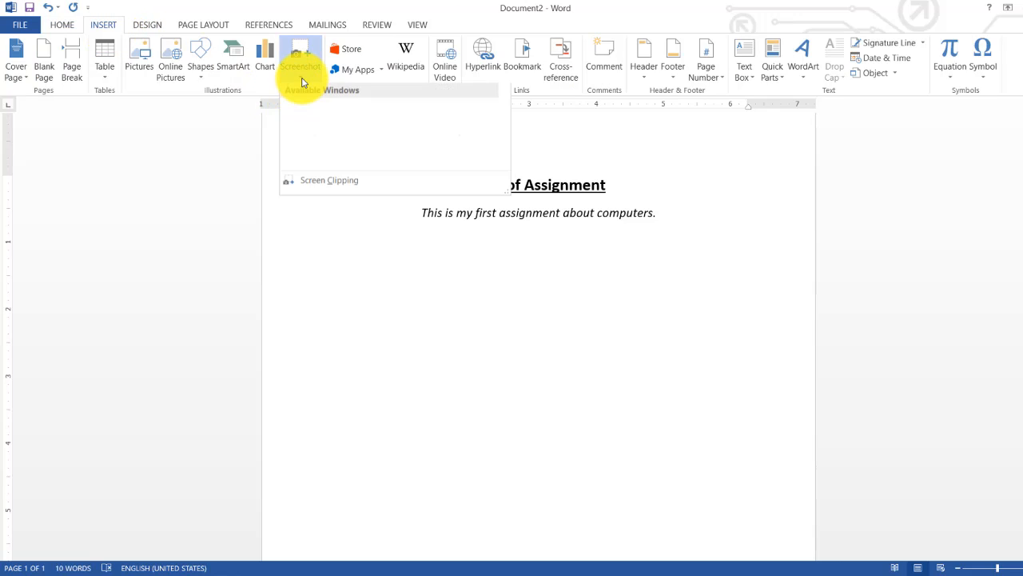
{"action": "left_click", "coordinate": [306, 184]}
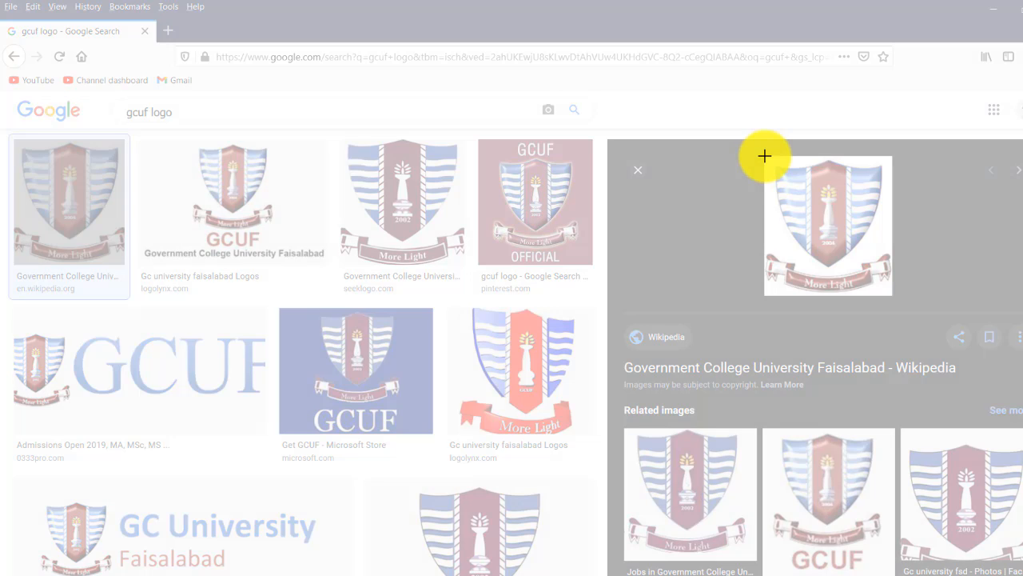
{"action": "left_click_drag", "start_coordinate": [764, 155], "coordinate": [892, 296]}
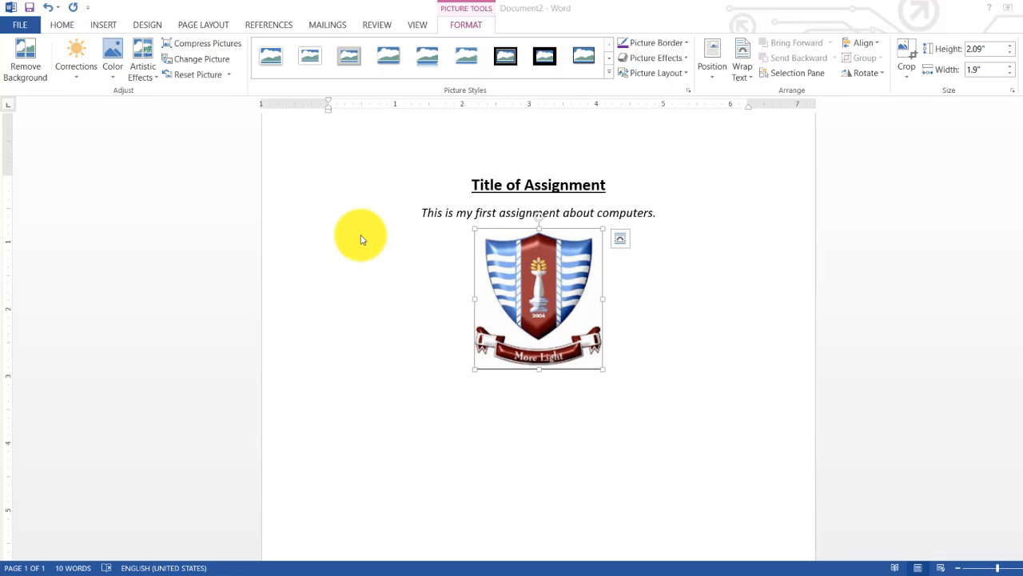
- Try left and right alignment on the logo picture, then center it again
{"action": "key", "text": "ctrl+l"}
{"action": "key", "text": "ctrl+r"}
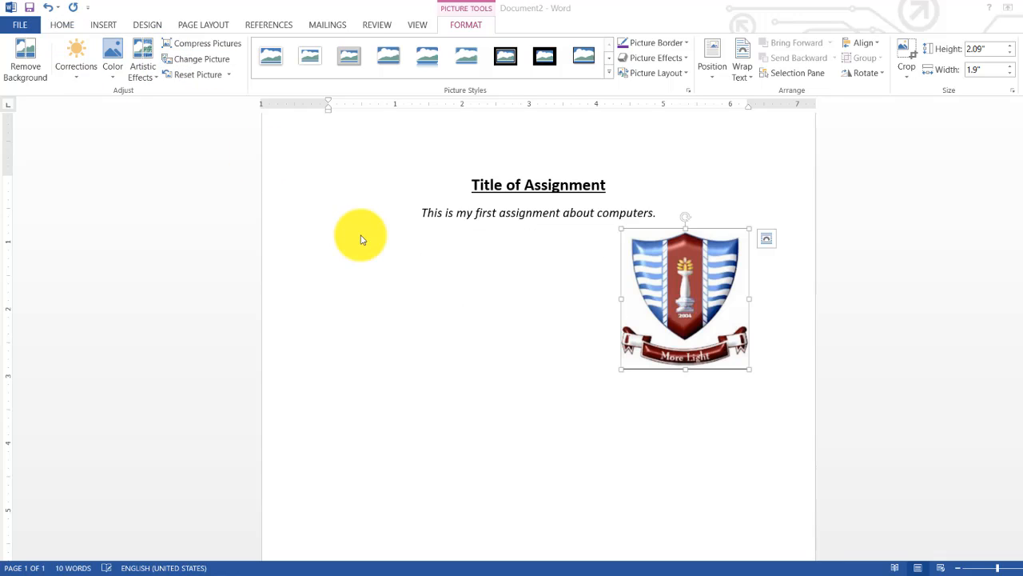
{"action": "key", "text": "ctrl+e"}
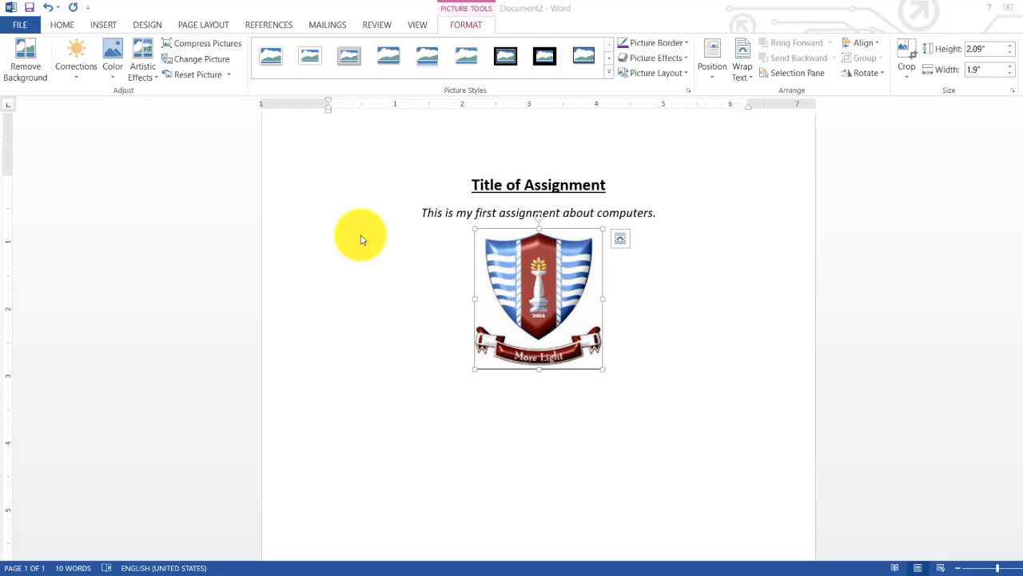
- Add an empty line below the logo picture
{"action": "left_click", "coordinate": [64, 25]}
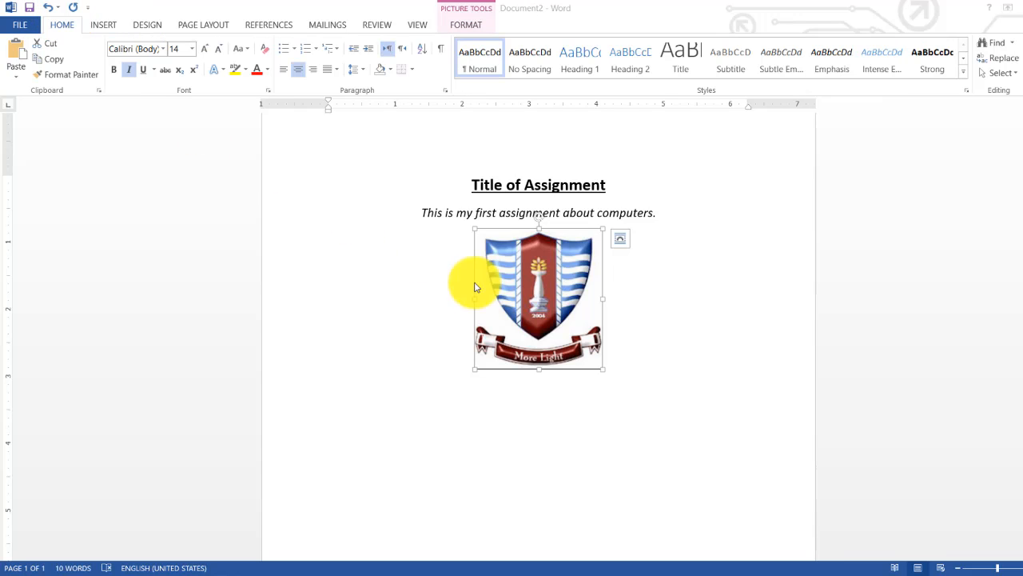
{"action": "scroll", "coordinate": [607, 362], "scroll_direction": "down", "scroll_amount": 2}
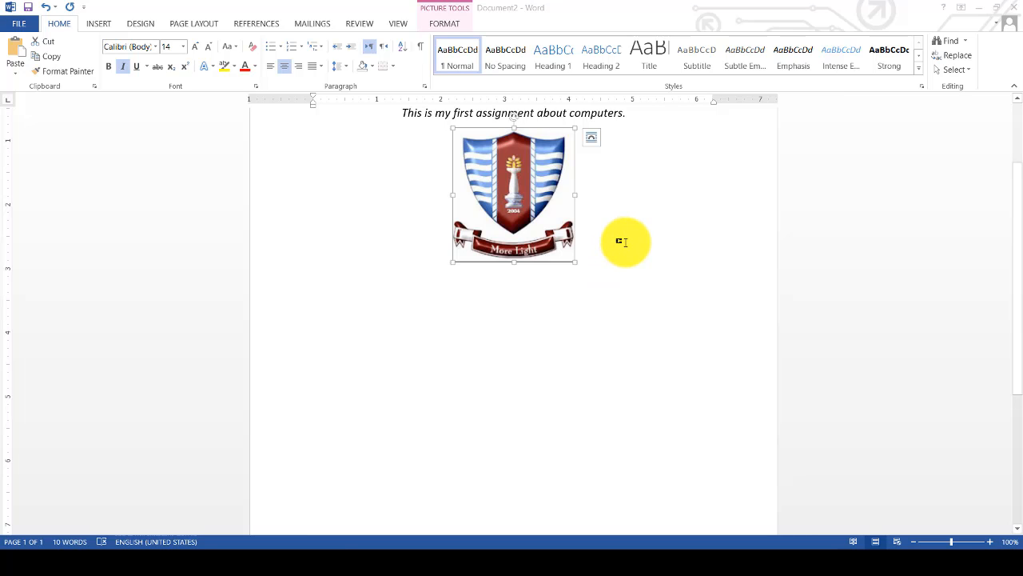
{"action": "left_click", "coordinate": [621, 241]}
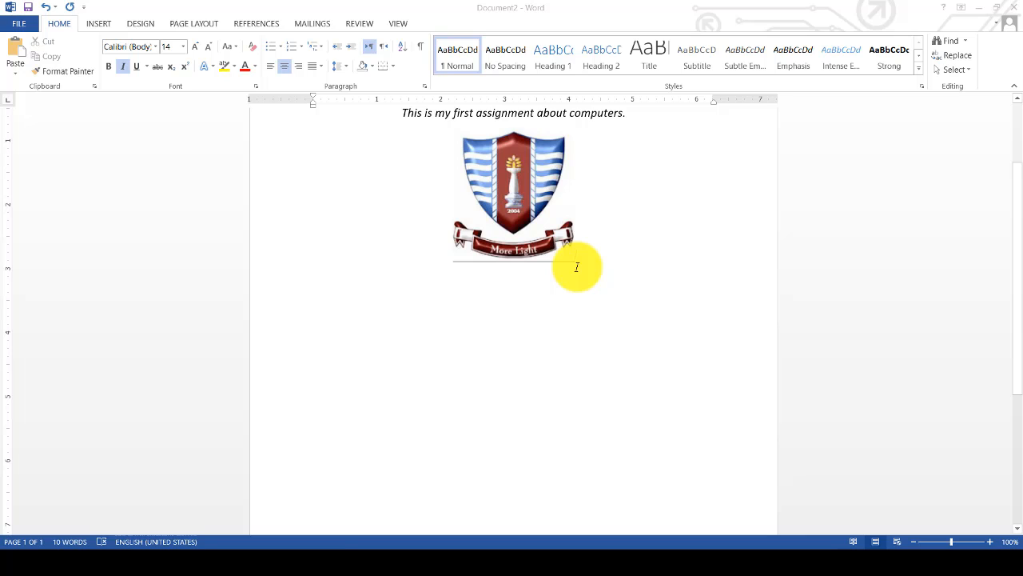
{"action": "key", "text": "Return"}
{"action": "scroll", "coordinate": [576, 266], "scroll_direction": "up", "scroll_amount": 2}
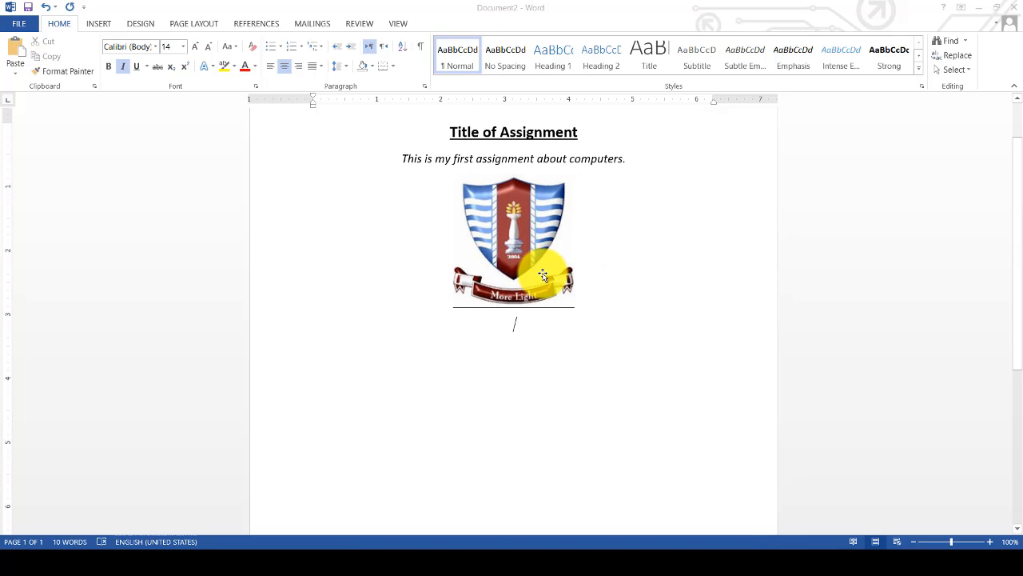
- Try out the centered line below the logo with throwaway text and delete that text
{"action": "type", "text": "dfhdskjfhdsfk"}
{"action": "key", "text": "BackSpace"}
{"action": "key", "text": "BackSpace"}
{"action": "key", "text": "BackSpace"}
{"action": "key", "text": "BackSpace"}
{"action": "key", "text": "BackSpace"}
{"action": "key", "text": "BackSpace"}
{"action": "key", "text": "BackSpace"}
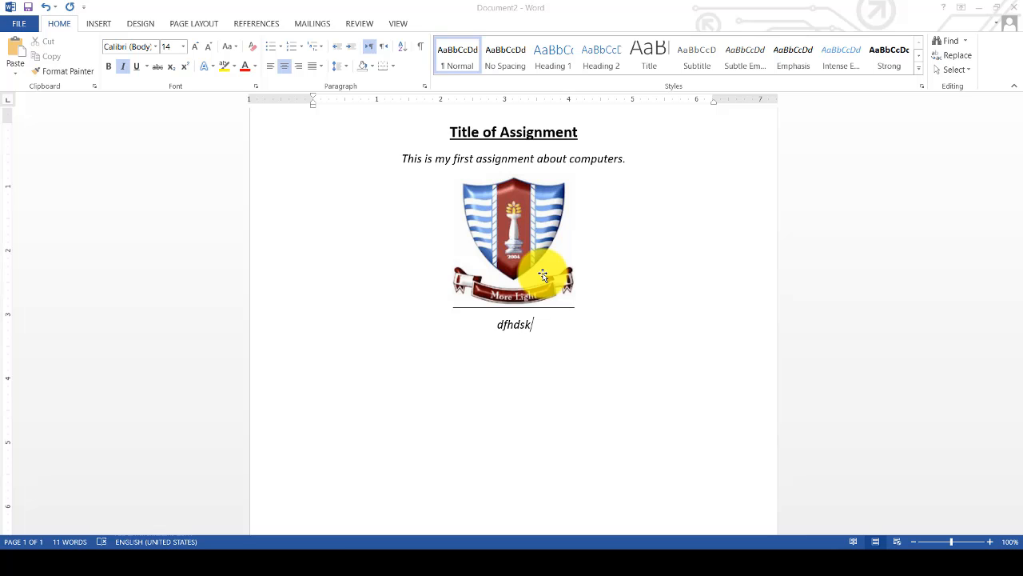
{"action": "key", "text": "BackSpace"}
{"action": "key", "text": "BackSpace"}
{"action": "key", "text": "BackSpace"}
- Left-align the empty line below the logo, check it with throwaway text and delete that text
{"action": "left_click", "coordinate": [273, 68]}
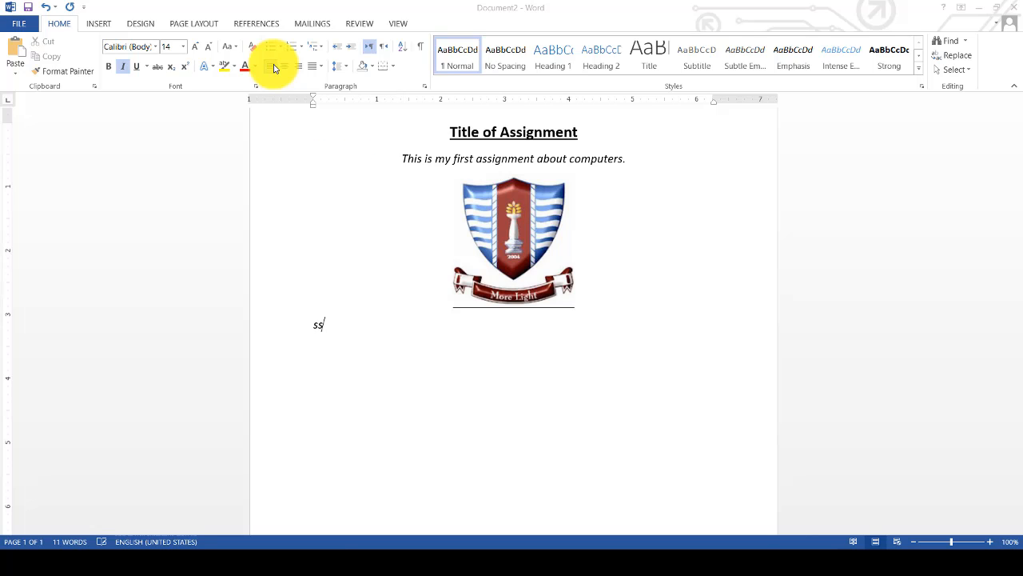
{"action": "type", "text": "jfsdhfjkd"}
{"action": "key", "text": "BackSpace"}
{"action": "key", "text": "BackSpace"}
{"action": "key", "text": "BackSpace"}
{"action": "key", "text": "BackSpace"}
{"action": "key", "text": "BackSpace"}
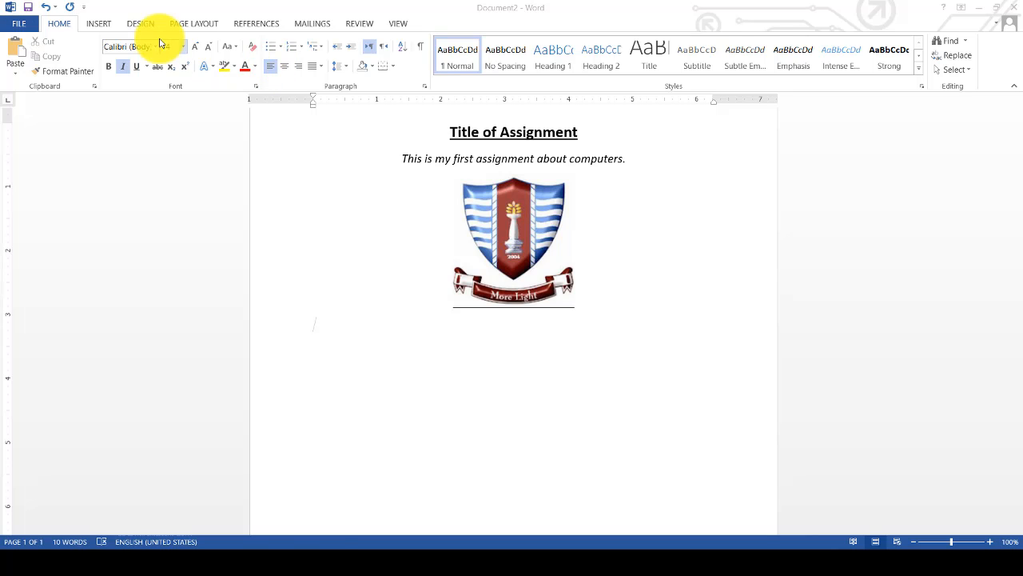
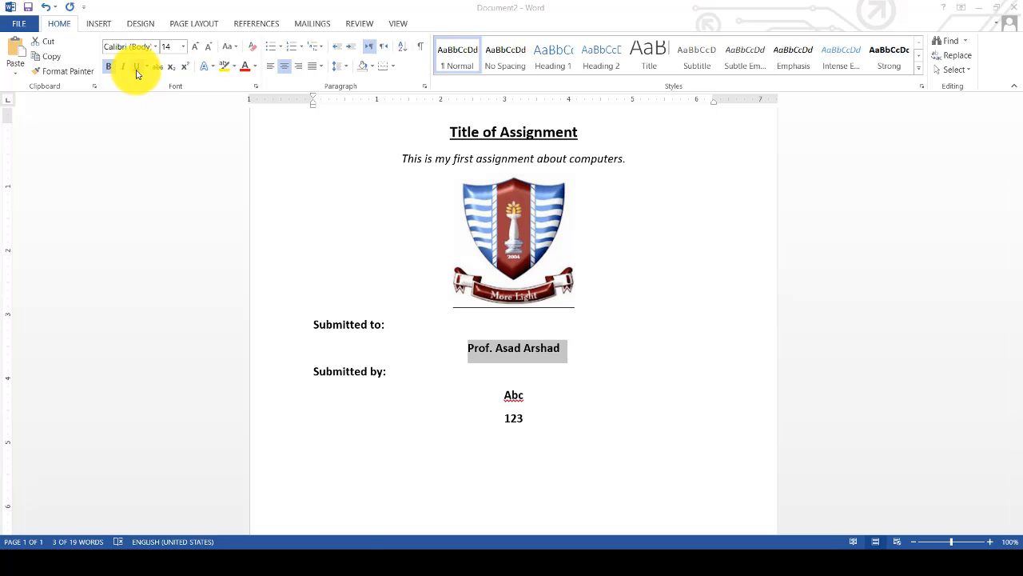
- Underline the "Abc" and "123" lines under "Submitted by:"
{"action": "left_click_drag", "start_coordinate": [290, 400], "coordinate": [295, 416]}
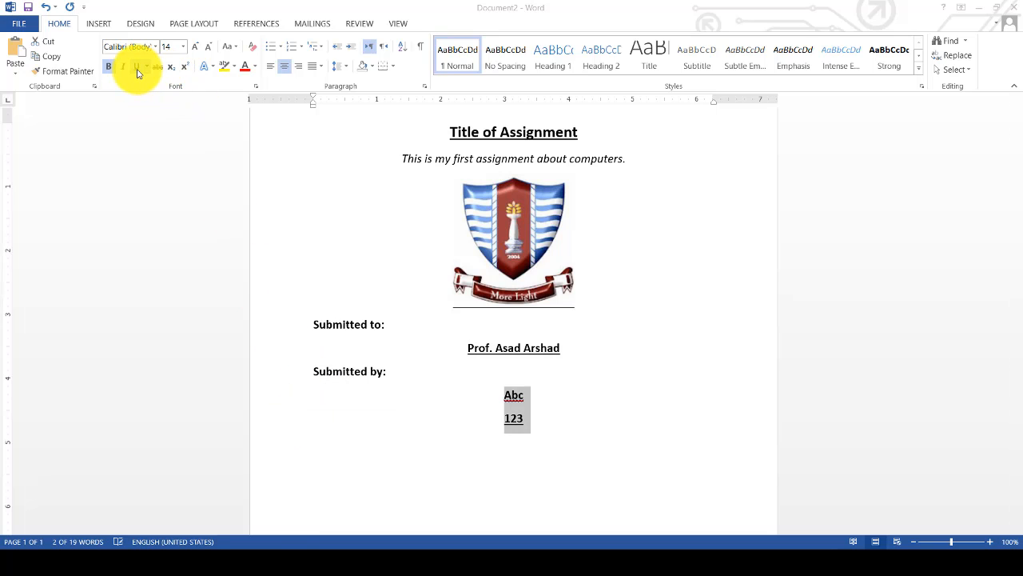
- Ignore all spelling flags on "Abc" and accept the grammar suggestion that changes it to "ABC"
{"action": "left_click", "coordinate": [517, 395]}
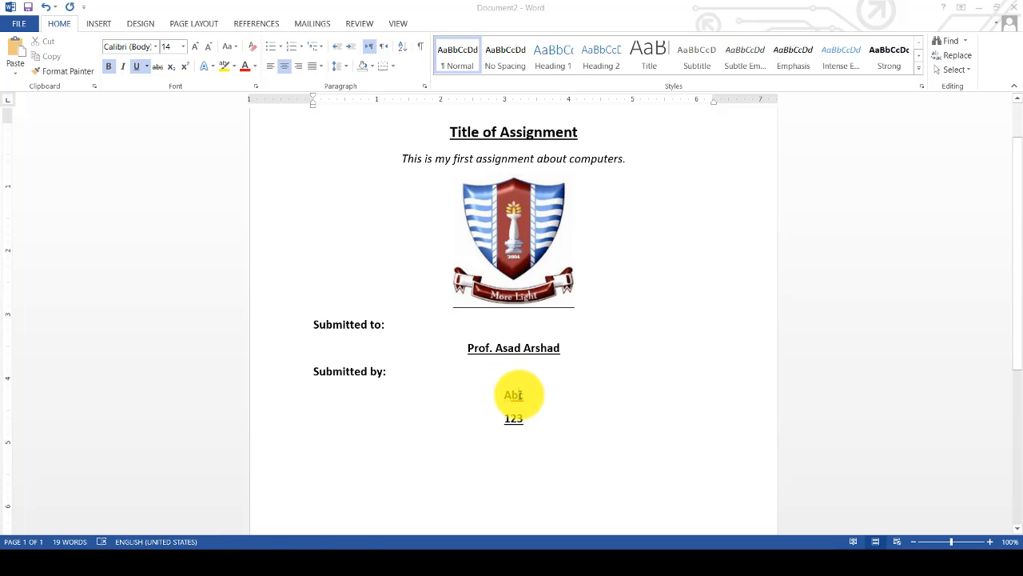
{"action": "right_click", "coordinate": [517, 395]}
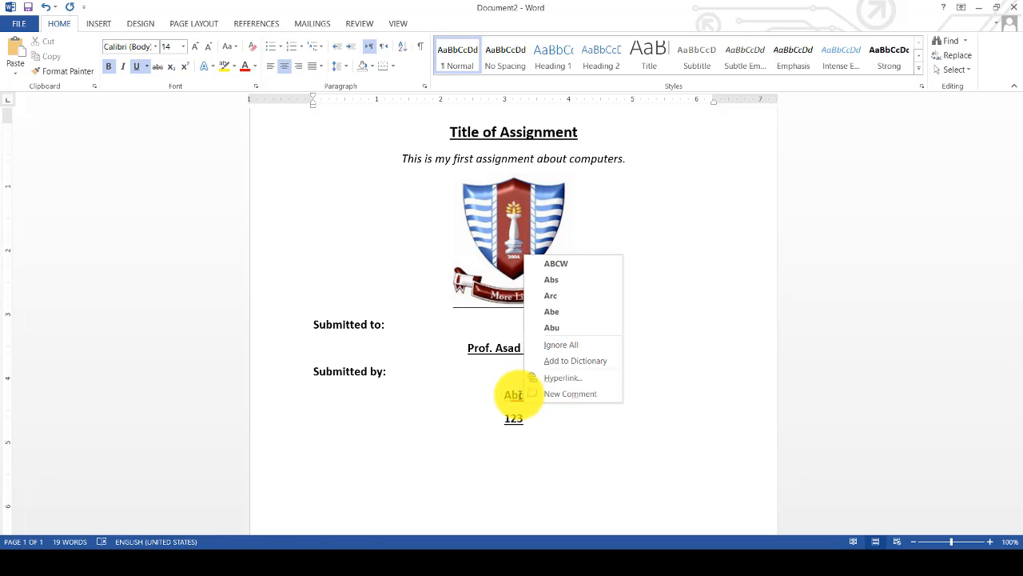
{"action": "left_click", "coordinate": [513, 406]}
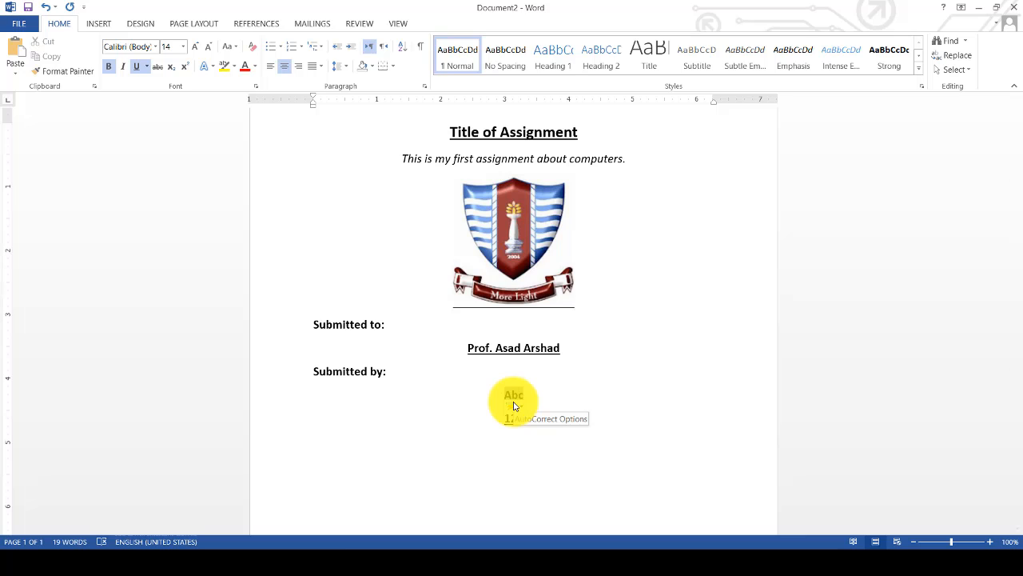
{"action": "left_click", "coordinate": [514, 395]}
{"action": "right_click", "coordinate": [514, 394]}
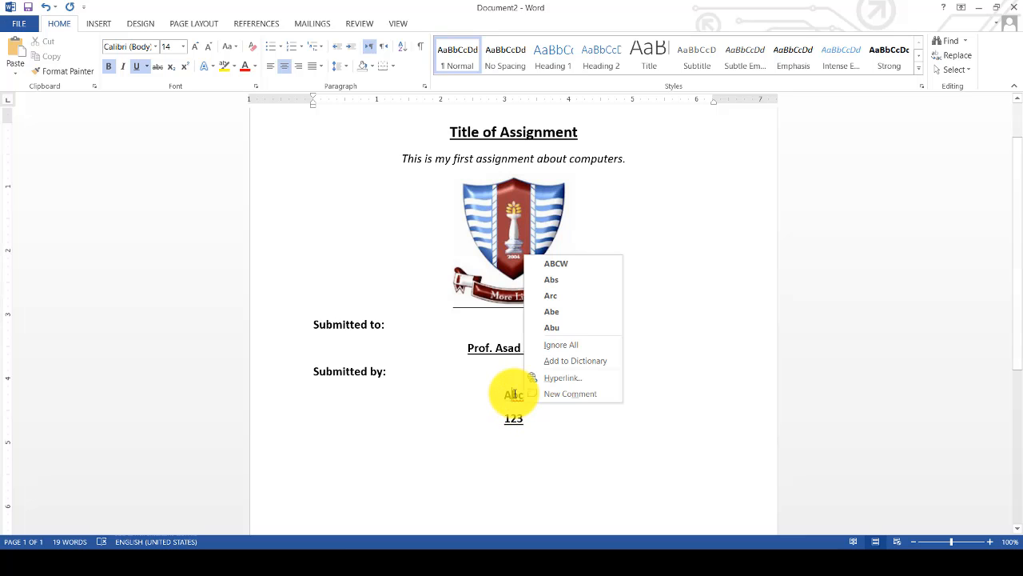
{"action": "left_click", "coordinate": [540, 349]}
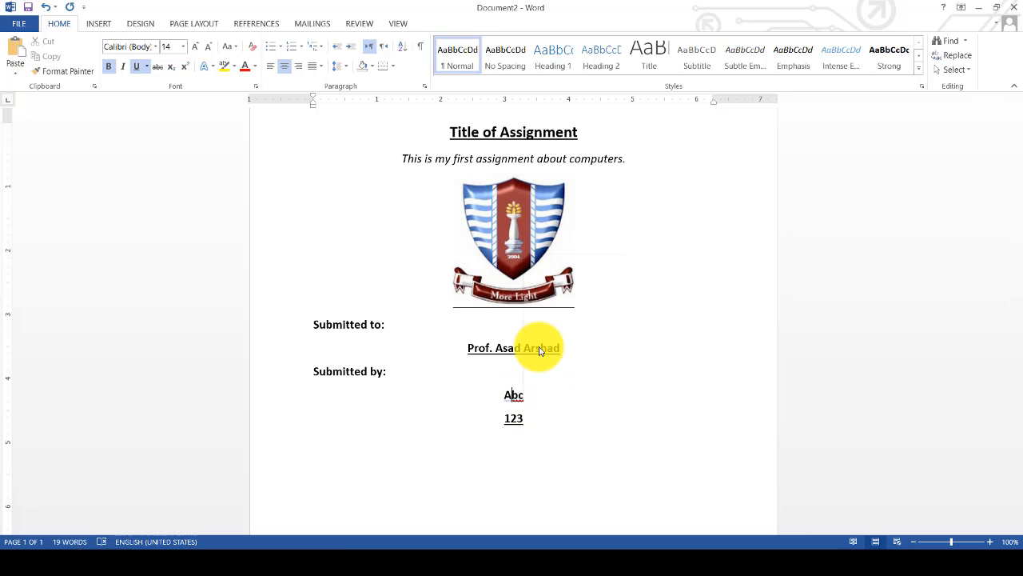
{"action": "right_click", "coordinate": [517, 395]}
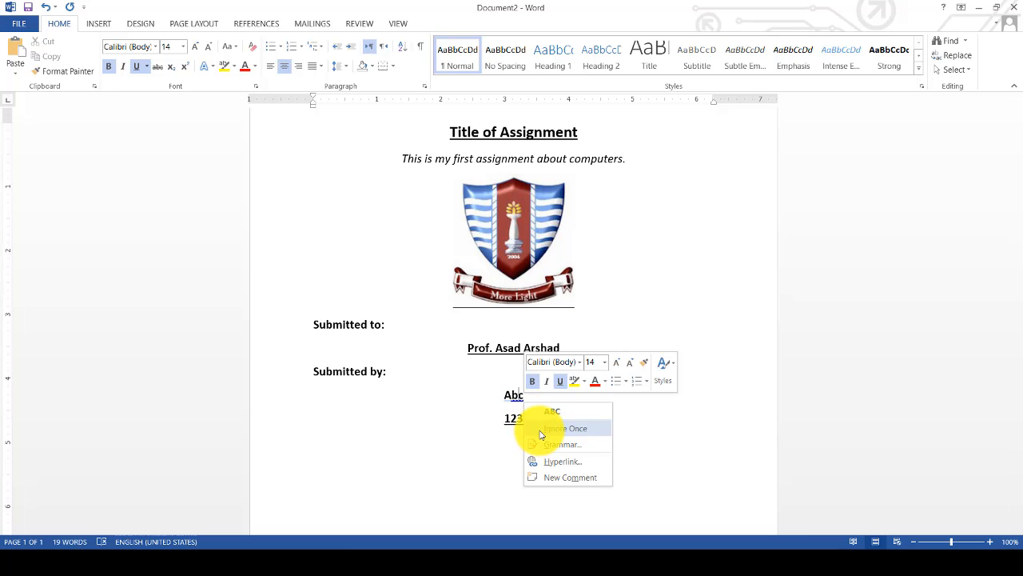
{"action": "left_click", "coordinate": [541, 416]}
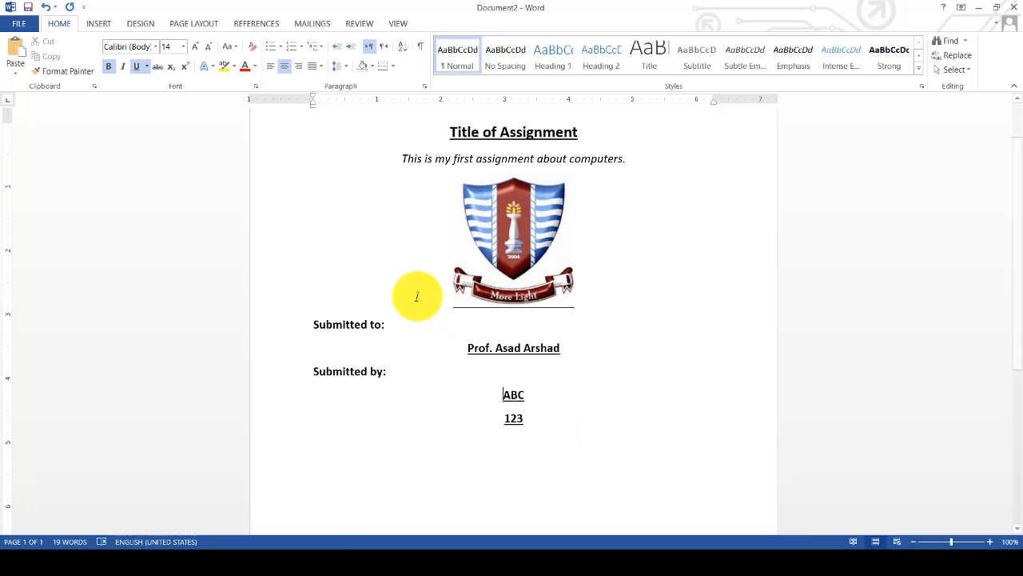
- Crop the thin dark line off the bottom edge of the logo picture
{"action": "left_click", "coordinate": [518, 259]}
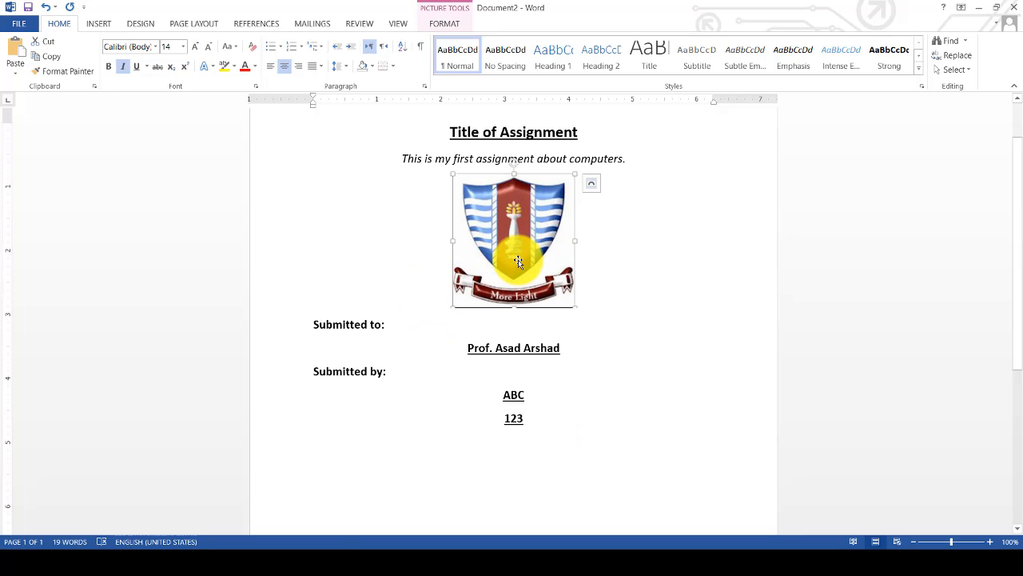
{"action": "left_click", "coordinate": [548, 330]}
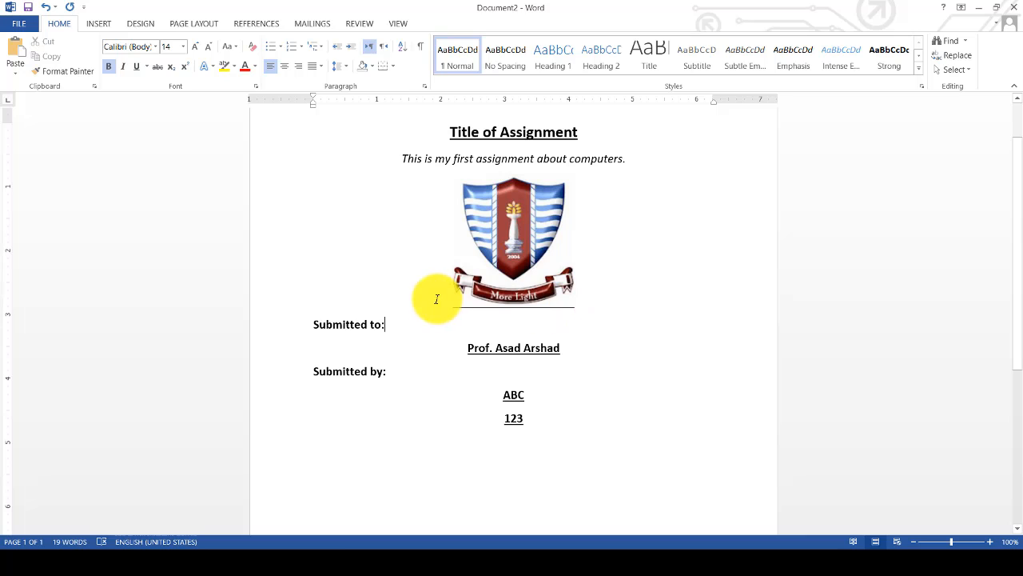
{"action": "double_click", "coordinate": [513, 242]}
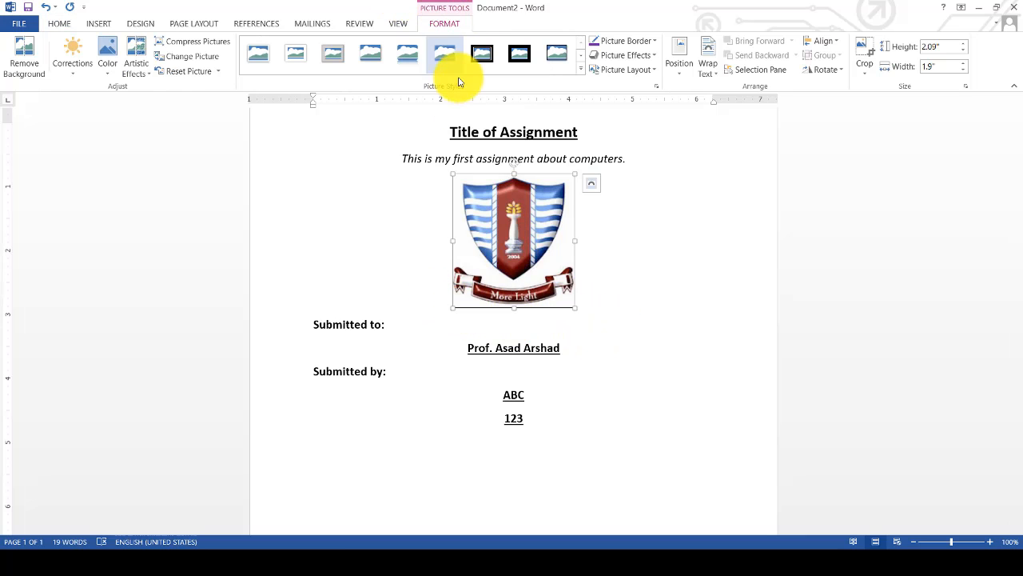
{"action": "left_click", "coordinate": [864, 46]}
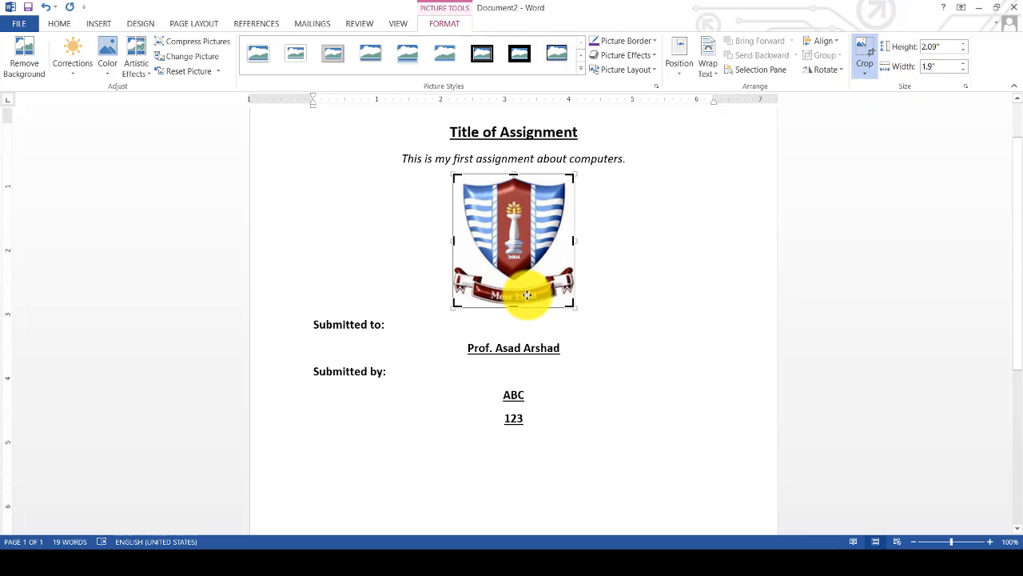
{"action": "left_click_drag", "start_coordinate": [516, 308], "coordinate": [514, 304]}
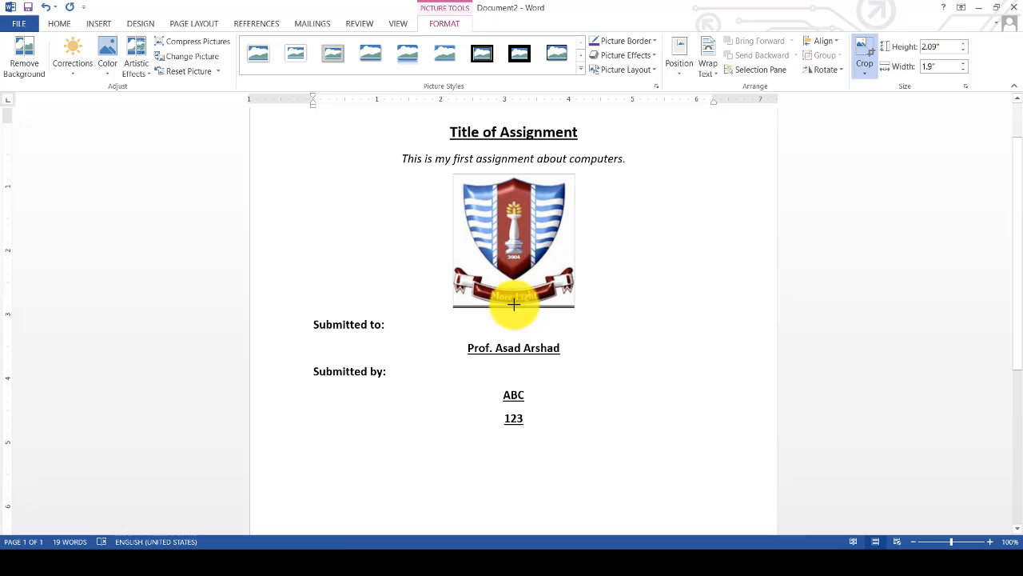
{"action": "left_click", "coordinate": [651, 290]}
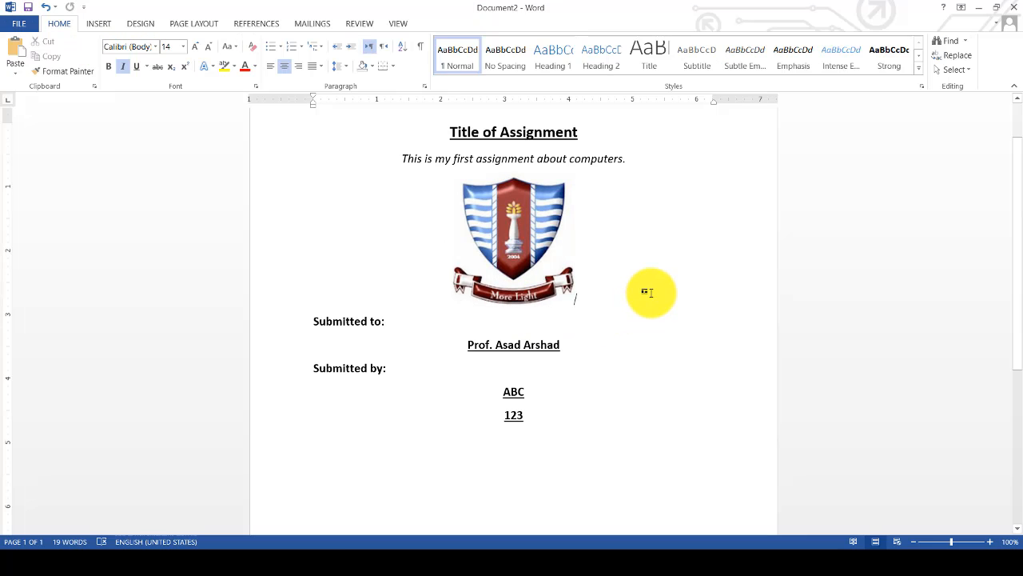
- Below the "123" line, add bold, underlined, left-aligned lines "Department of Computer Science" and "Govt. University Faisalabad"
{"action": "left_click", "coordinate": [503, 246]}
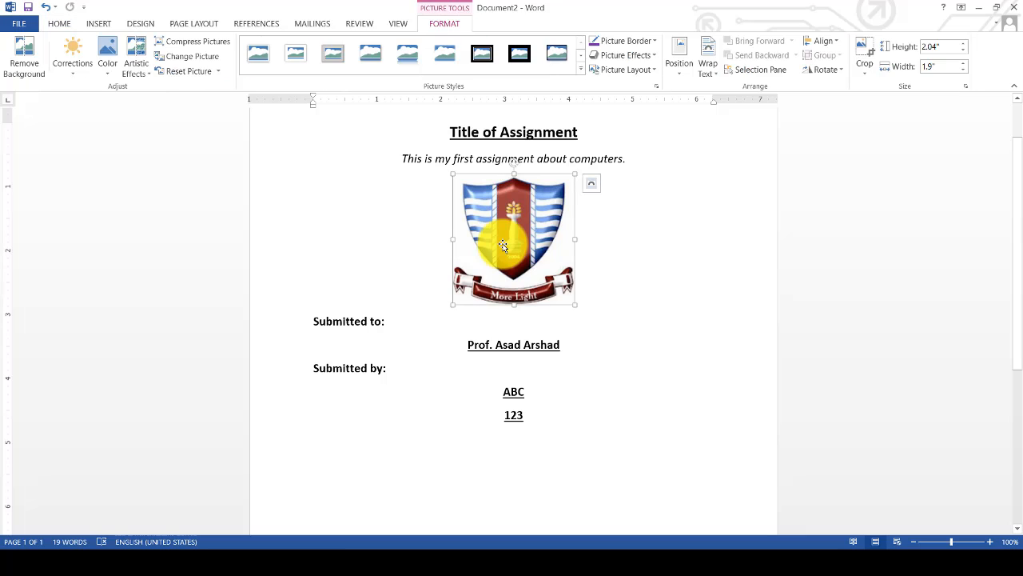
{"action": "left_click", "coordinate": [525, 428]}
{"action": "scroll", "coordinate": [527, 430], "scroll_direction": "down", "scroll_amount": 5}
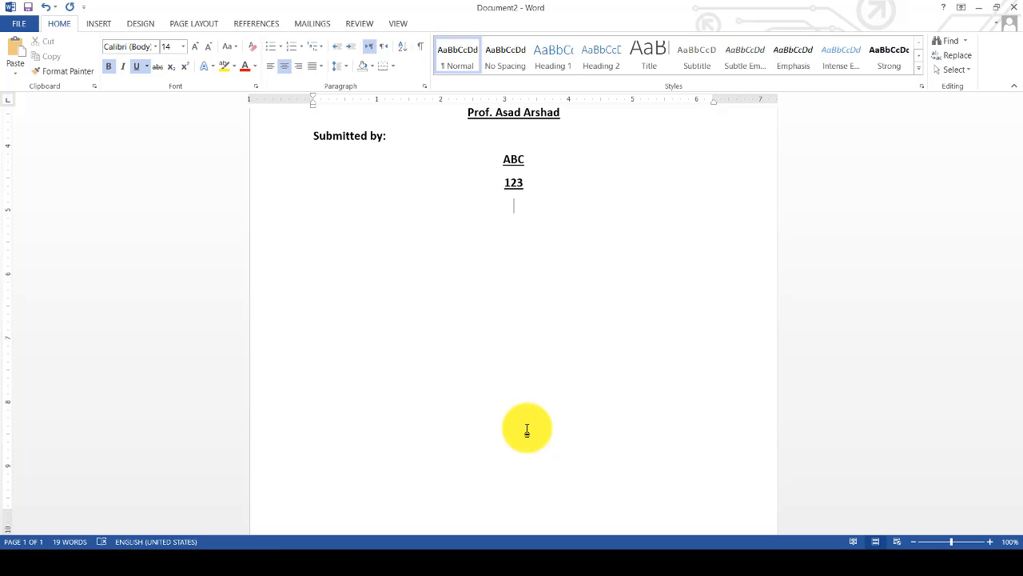
{"action": "key", "text": "ctrl+l"}
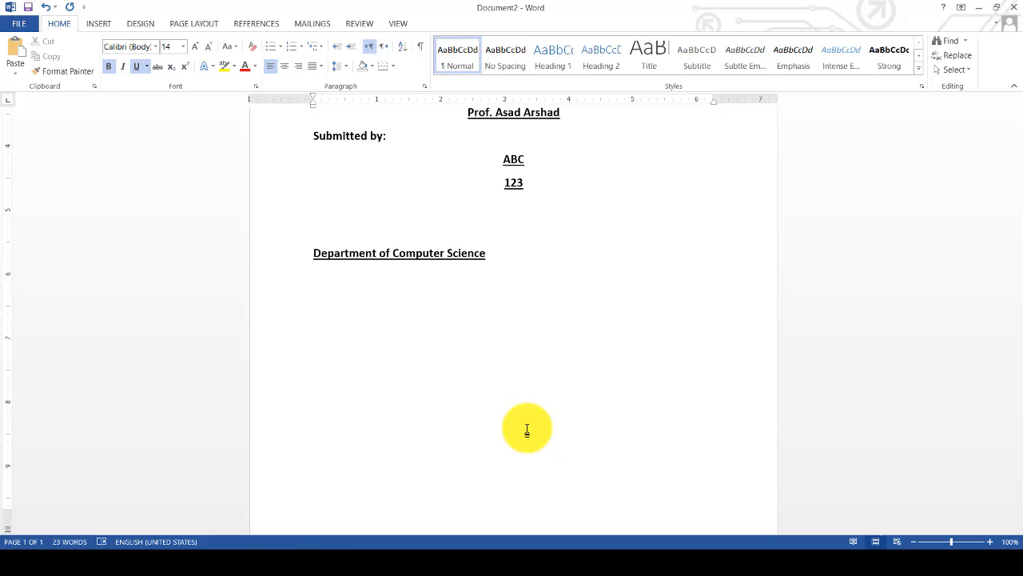
{"action": "key", "text": "Return"}
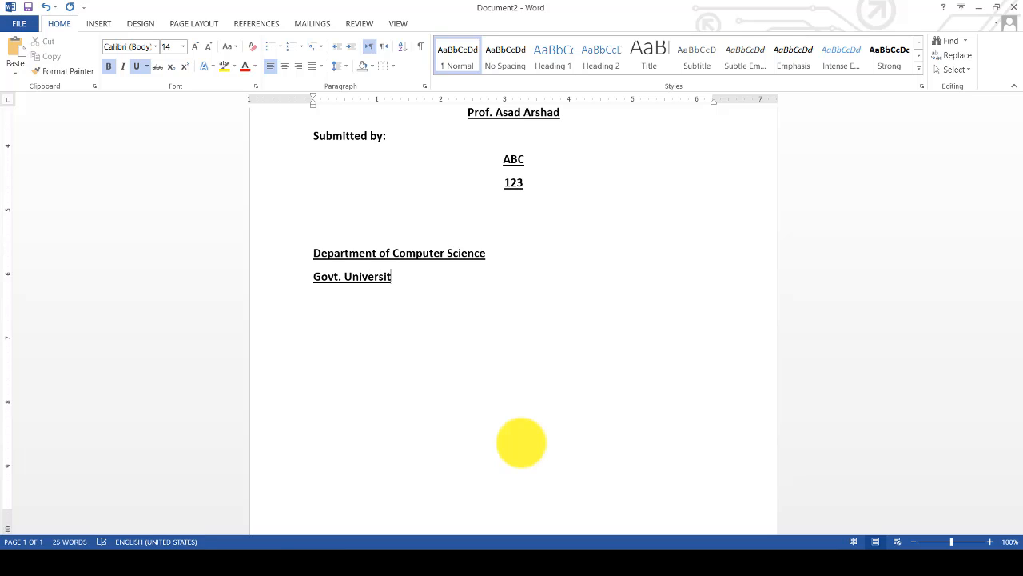
{"action": "type", "text": "Govt. University Faisalabad"}
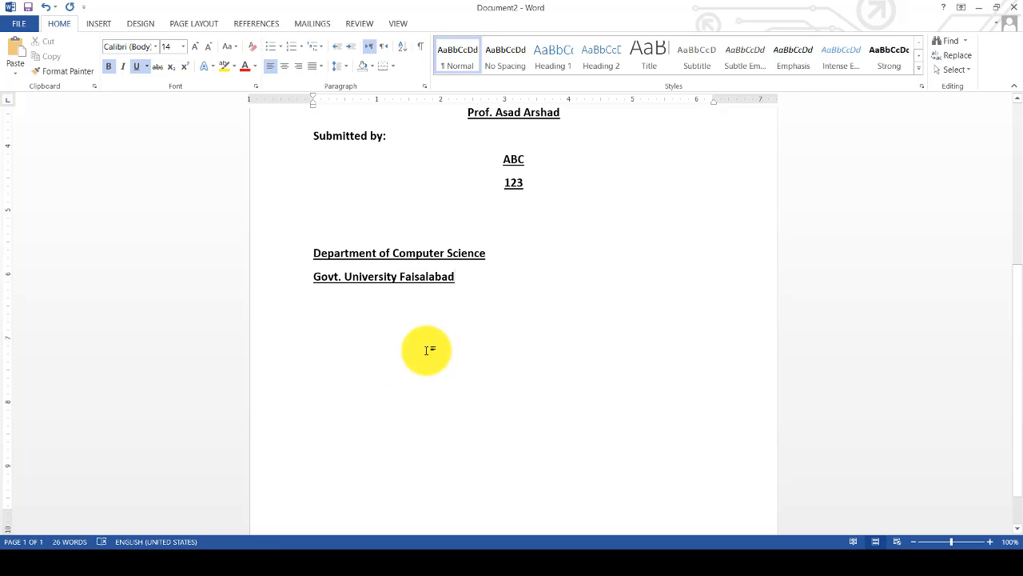
- Centre the "Department of Computer Science" and "Govt. University Faisalabad" lines
{"action": "left_click_drag", "start_coordinate": [270, 256], "coordinate": [280, 285]}
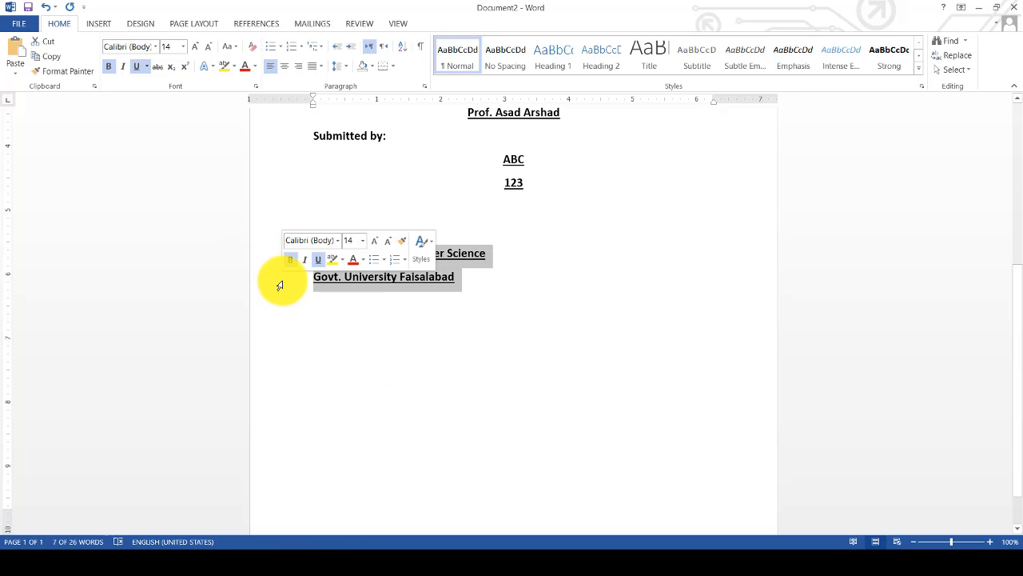
{"action": "left_click", "coordinate": [285, 68]}
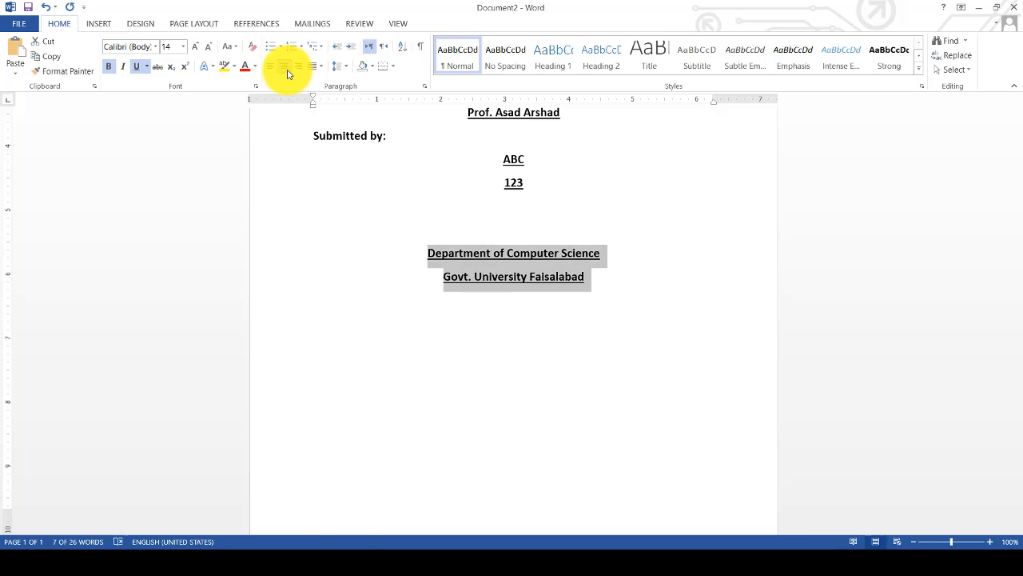
{"action": "left_click", "coordinate": [602, 333]}
- Insert two blank lines between the italic subtitle and the logo
{"action": "scroll", "coordinate": [633, 195], "scroll_direction": "up", "scroll_amount": 6}
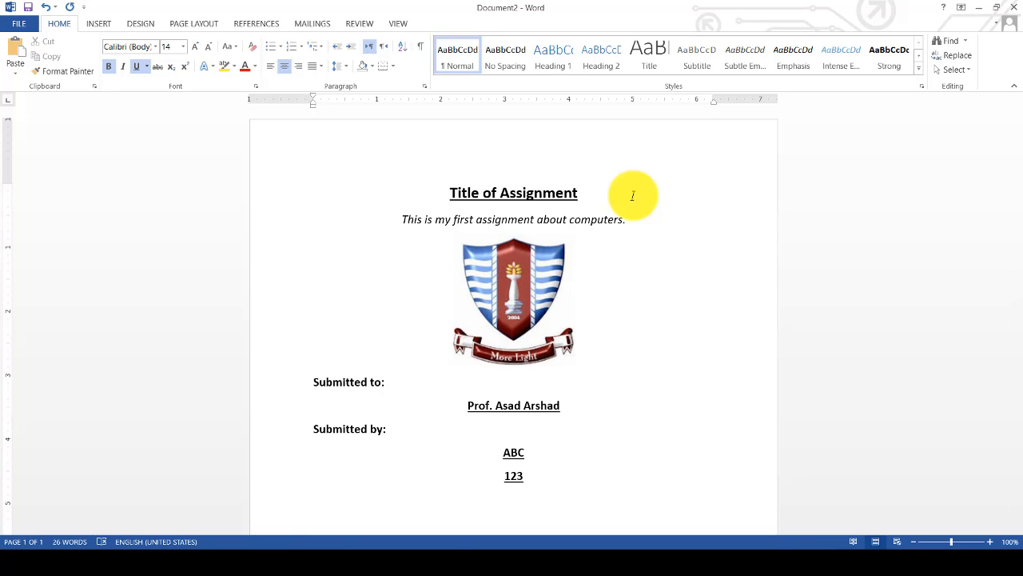
{"action": "scroll", "coordinate": [632, 195], "scroll_direction": "down", "scroll_amount": 3}
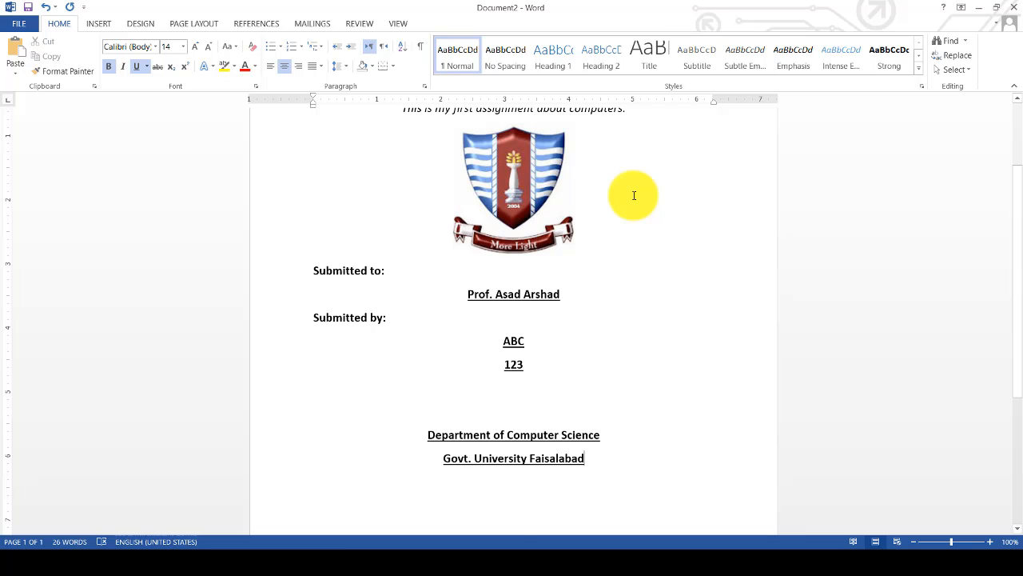
{"action": "scroll", "coordinate": [634, 195], "scroll_direction": "up", "scroll_amount": 2}
{"action": "left_click", "coordinate": [915, 542]}
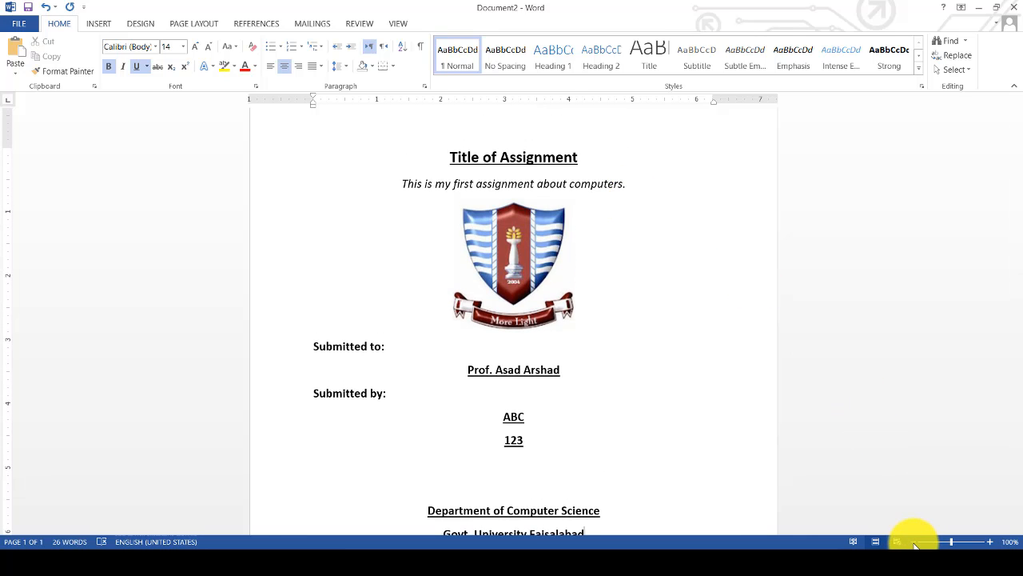
{"action": "left_click", "coordinate": [915, 542]}
{"action": "left_click", "coordinate": [915, 542]}
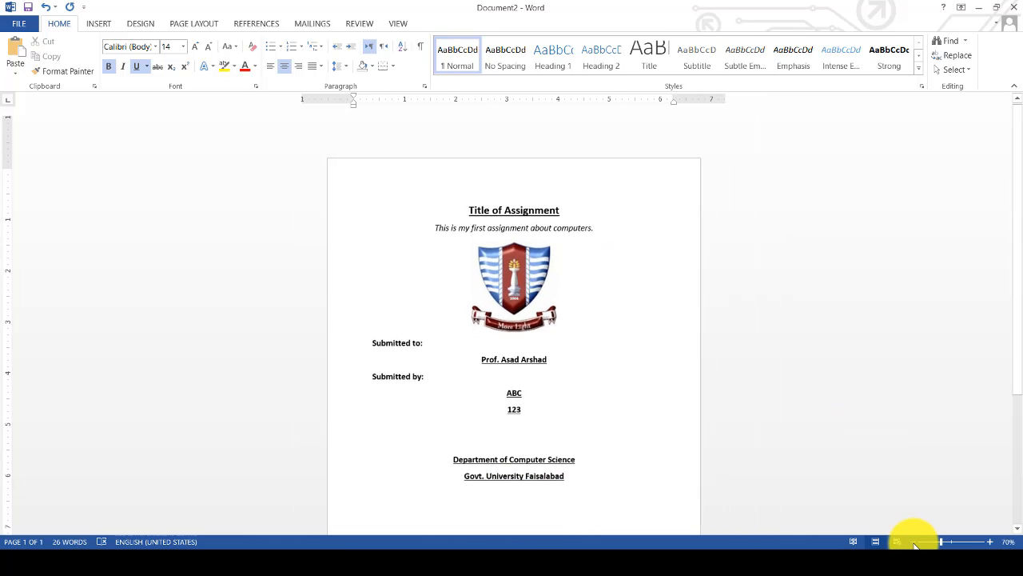
{"action": "left_click", "coordinate": [916, 542]}
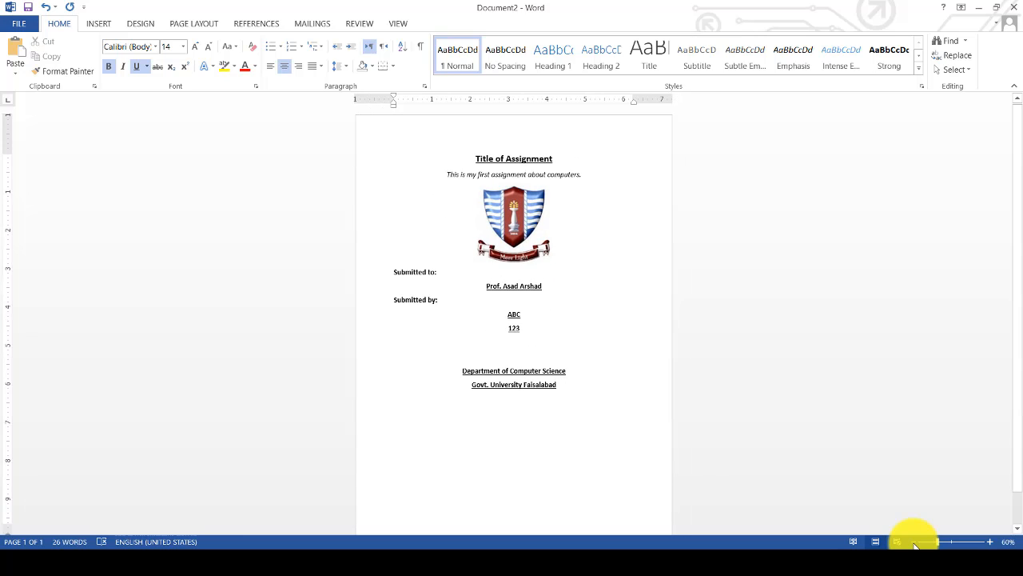
{"action": "left_click", "coordinate": [916, 542]}
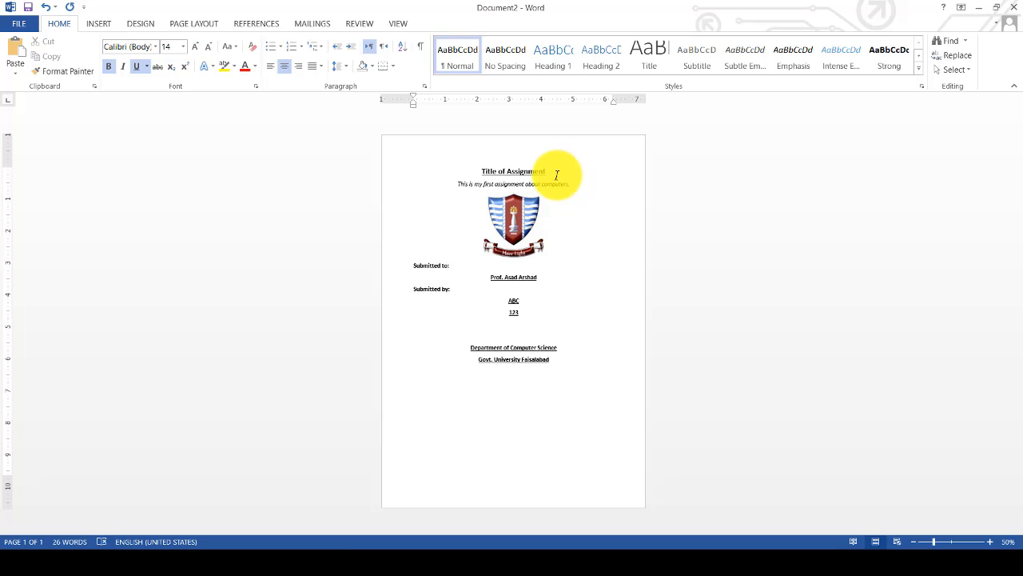
{"action": "left_click", "coordinate": [578, 187]}
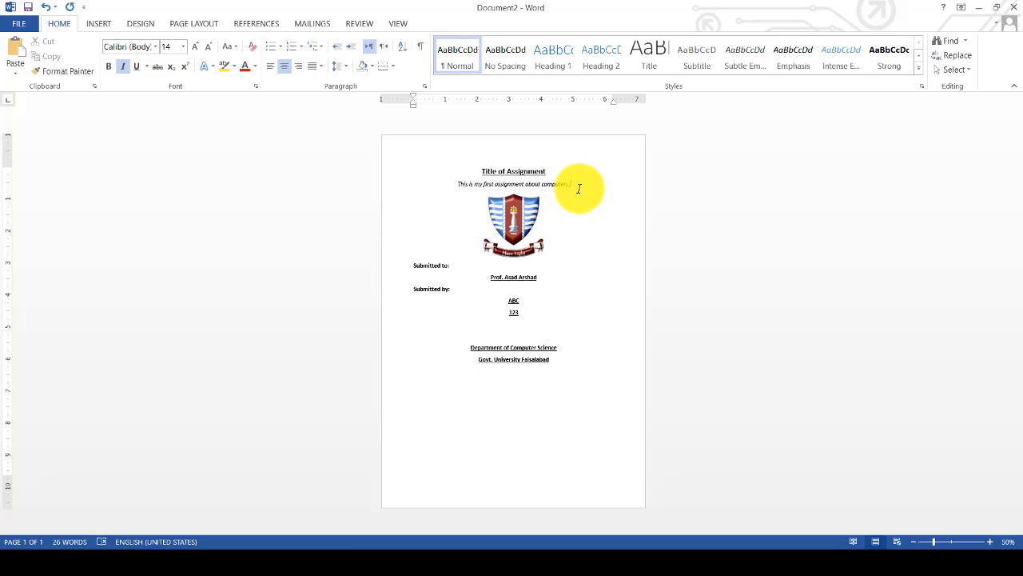
{"action": "key", "text": "Return"}
{"action": "key", "text": "Return"}
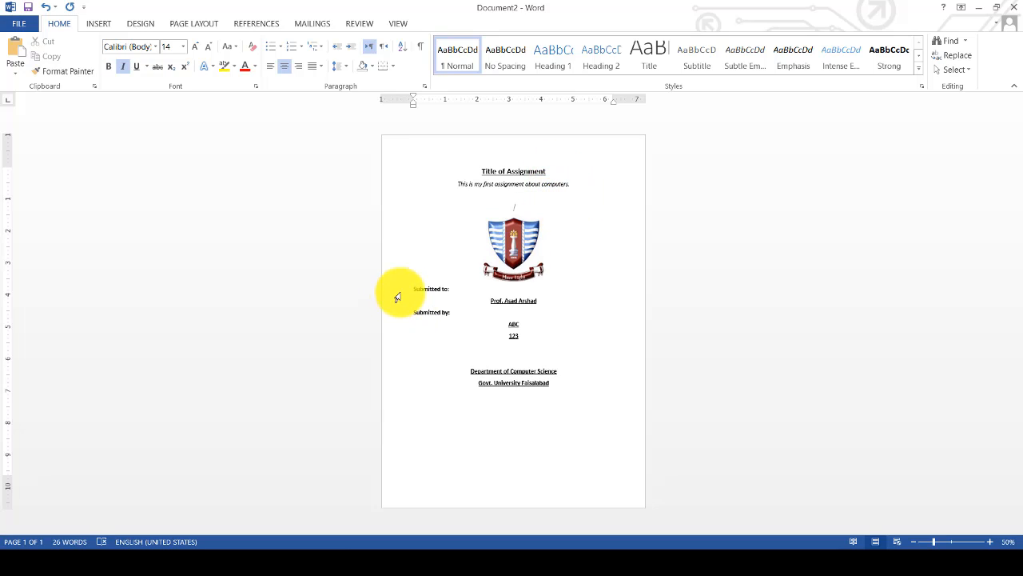
- Insert two blank lines above "Submitted to:" and one blank line above "Submitted by:"
{"action": "left_click", "coordinate": [413, 288]}
{"action": "key", "text": "Return"}
{"action": "key", "text": "Return"}
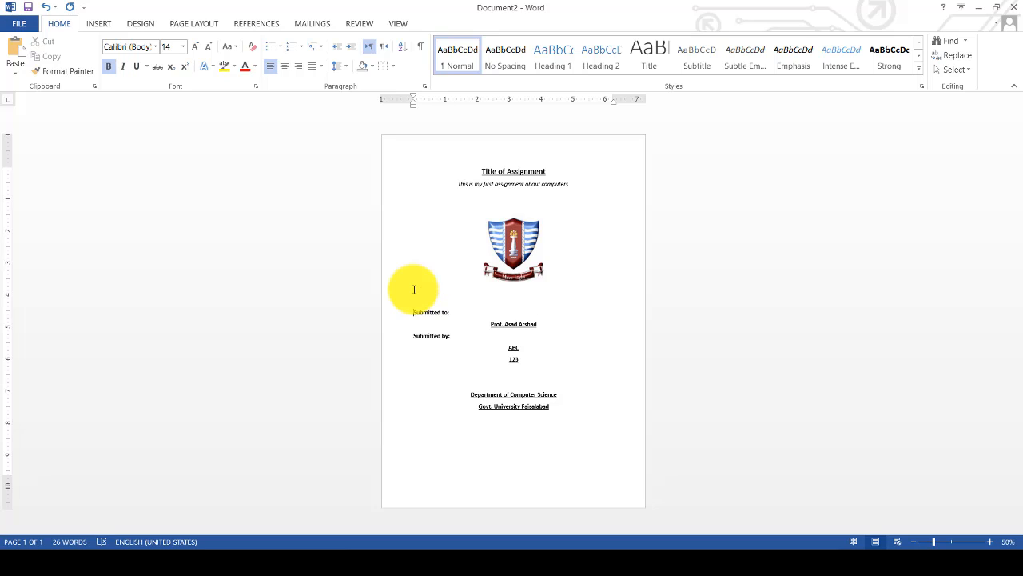
{"action": "left_click", "coordinate": [413, 337]}
{"action": "key", "text": "Return"}
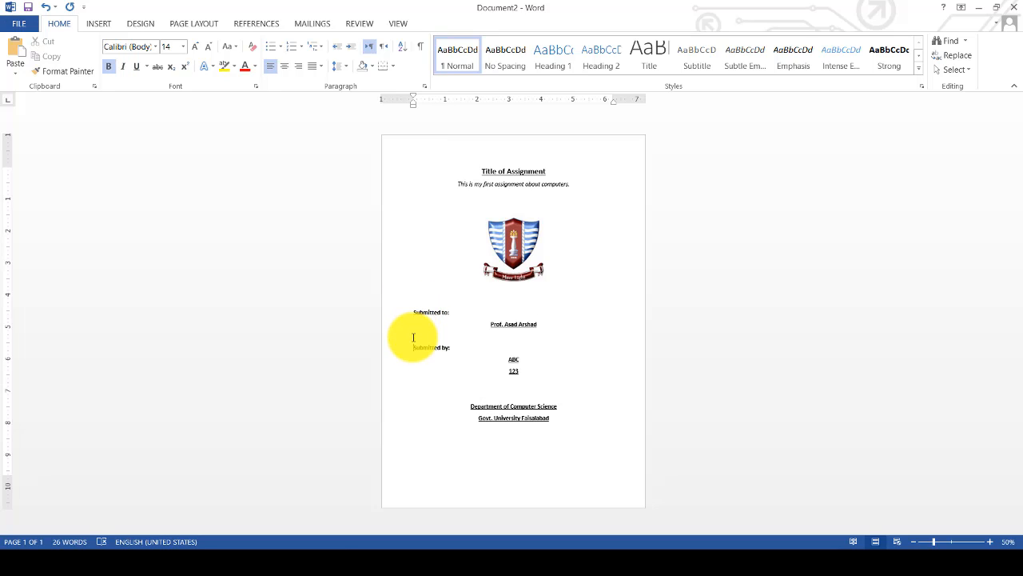
- Insert three more blank lines above "Department of Computer Science"
{"action": "left_click", "coordinate": [468, 410]}
{"action": "key", "text": "Return"}
{"action": "key", "text": "Return"}
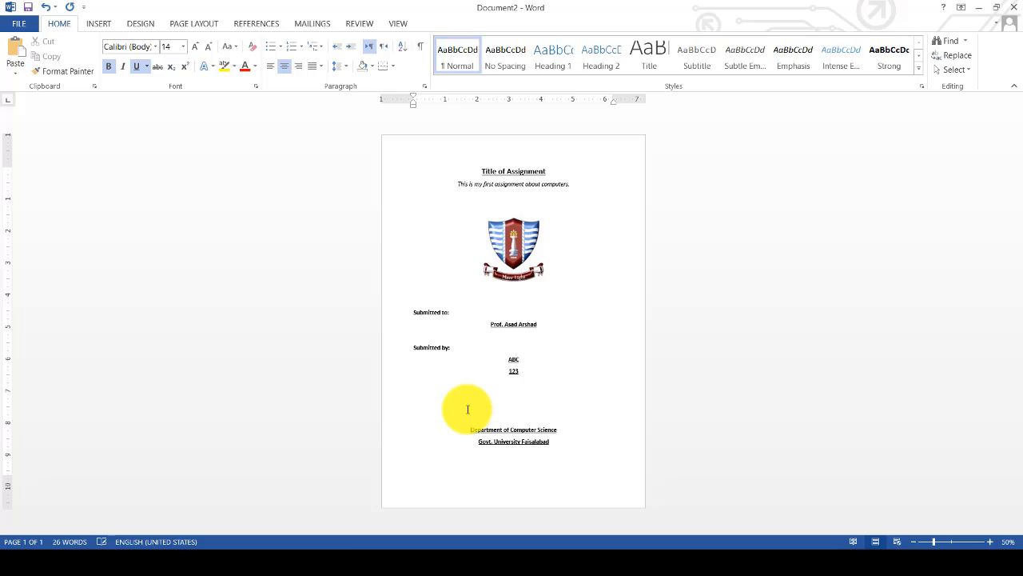
{"action": "key", "text": "Return"}
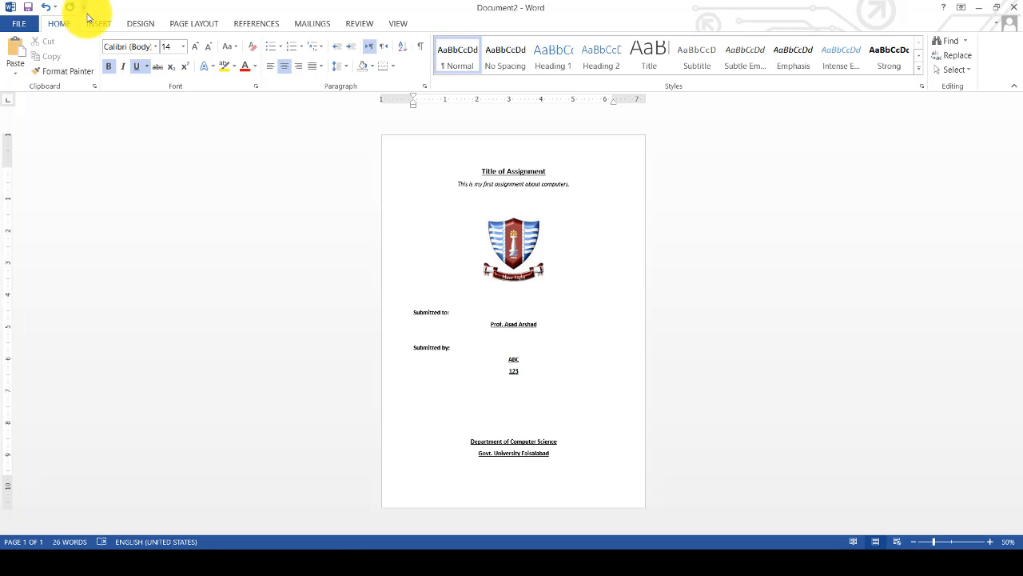
- Apply a 3 pt thick-and-thin box page border to the whole document and delete one blank line above "Department of Computer Science"
{"action": "left_click", "coordinate": [143, 24]}
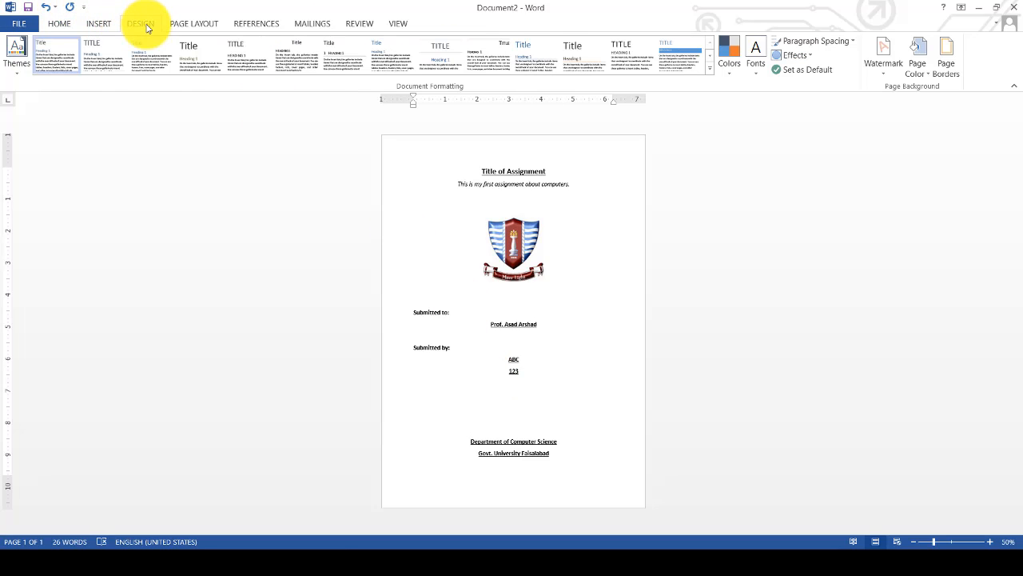
{"action": "left_click", "coordinate": [102, 23]}
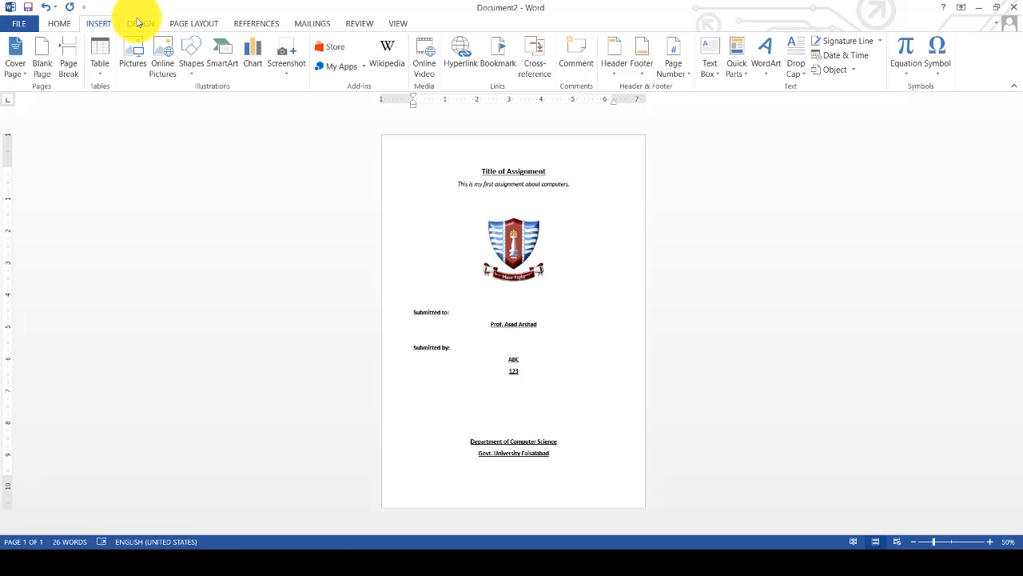
{"action": "left_click", "coordinate": [139, 24]}
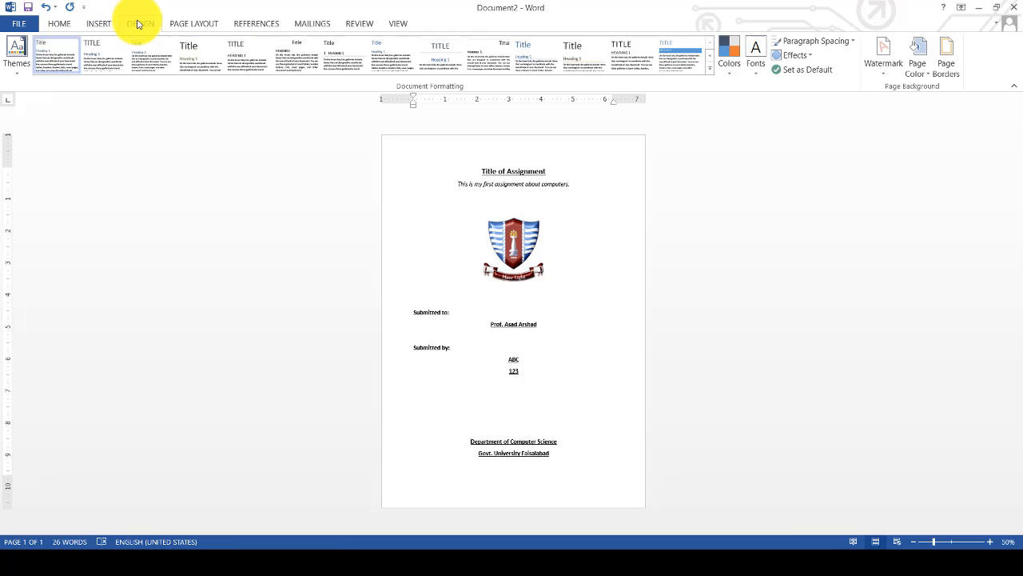
{"action": "left_click", "coordinate": [953, 61]}
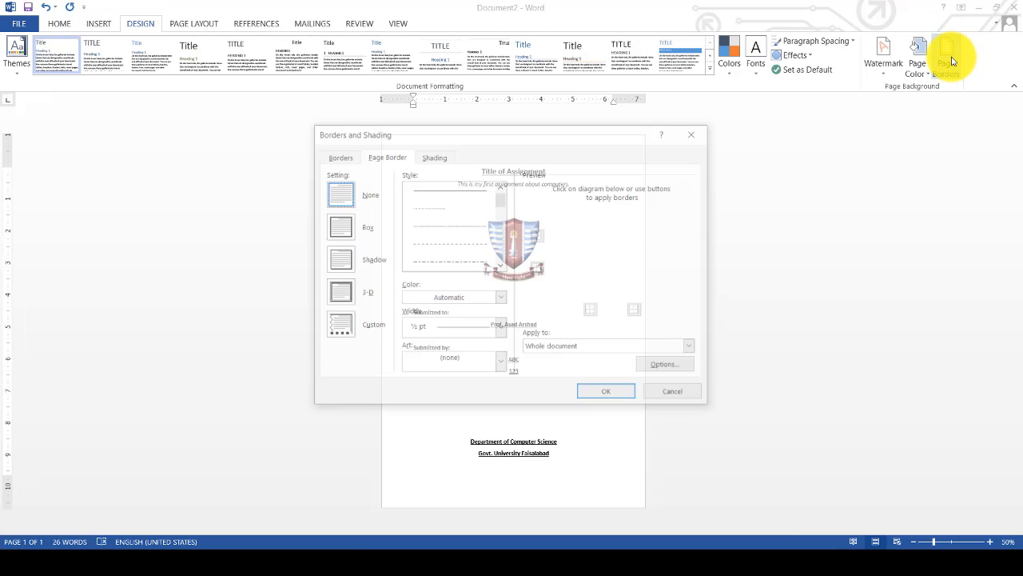
{"action": "left_click", "coordinate": [336, 228]}
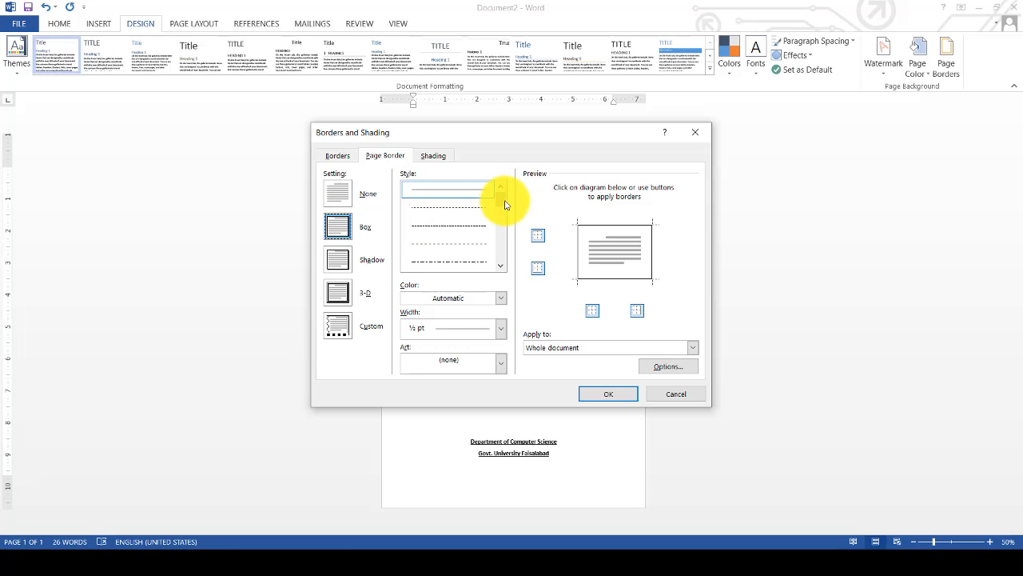
{"action": "left_click_drag", "start_coordinate": [500, 200], "coordinate": [498, 226]}
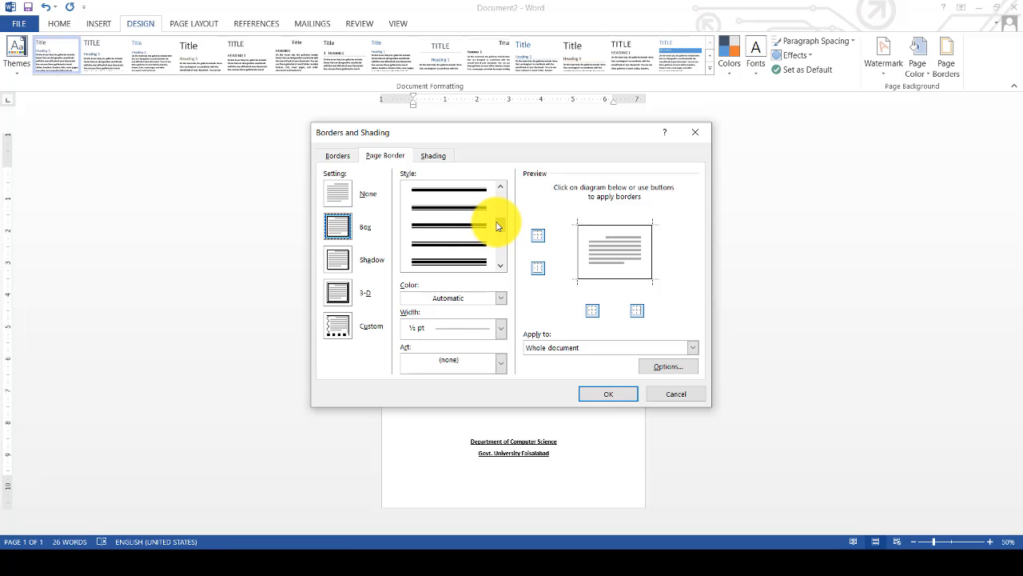
{"action": "left_click", "coordinate": [463, 222]}
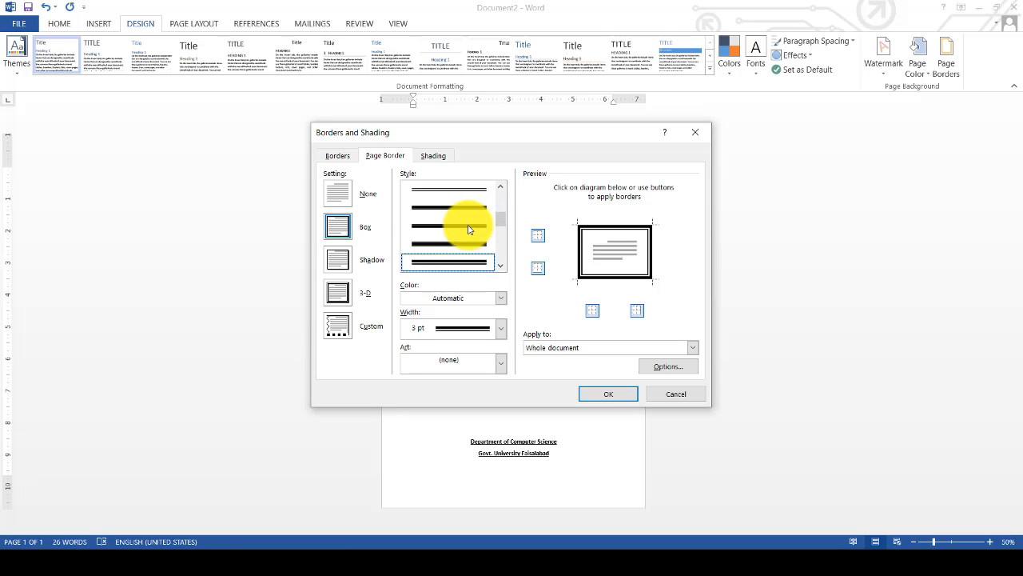
{"action": "left_click", "coordinate": [608, 393]}
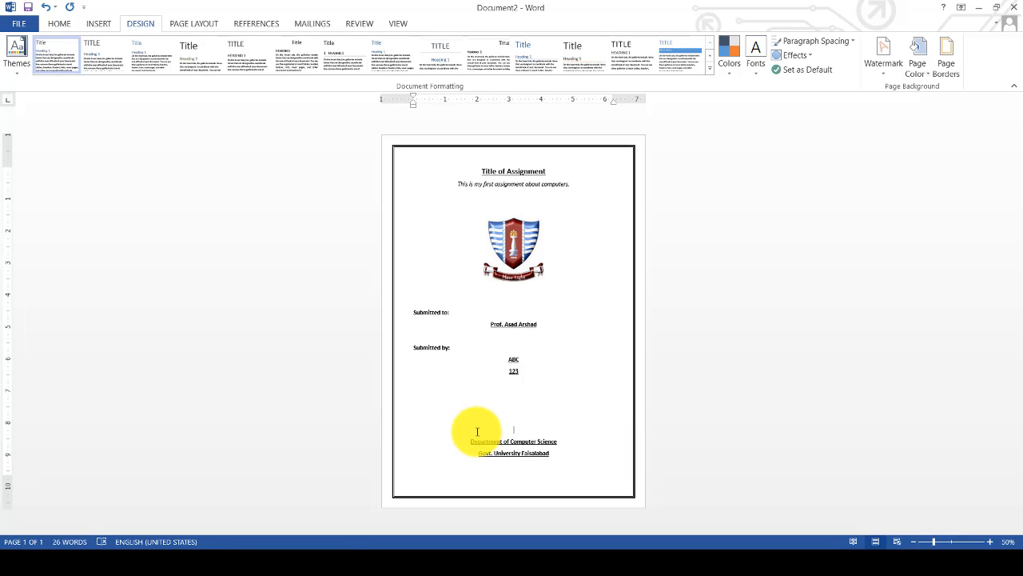
{"action": "key", "text": "BackSpace"}
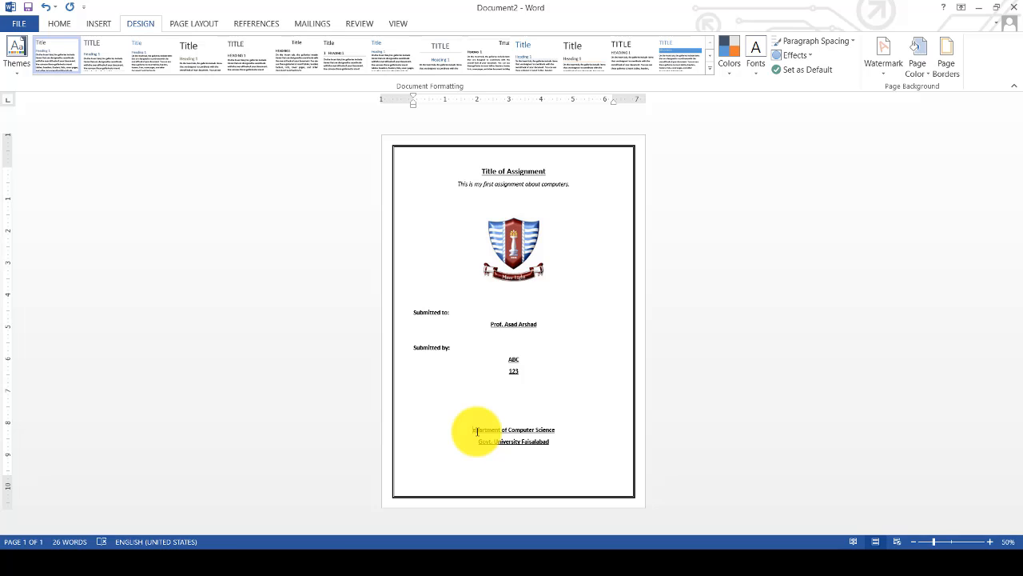
- Draw an isosceles triangle about 1.37" high and 2.18" wide near the page's lower-left corner and rotate it 90° clockwise
{"action": "left_click", "coordinate": [991, 542]}
{"action": "left_click", "coordinate": [990, 542]}
{"action": "left_click", "coordinate": [991, 542]}
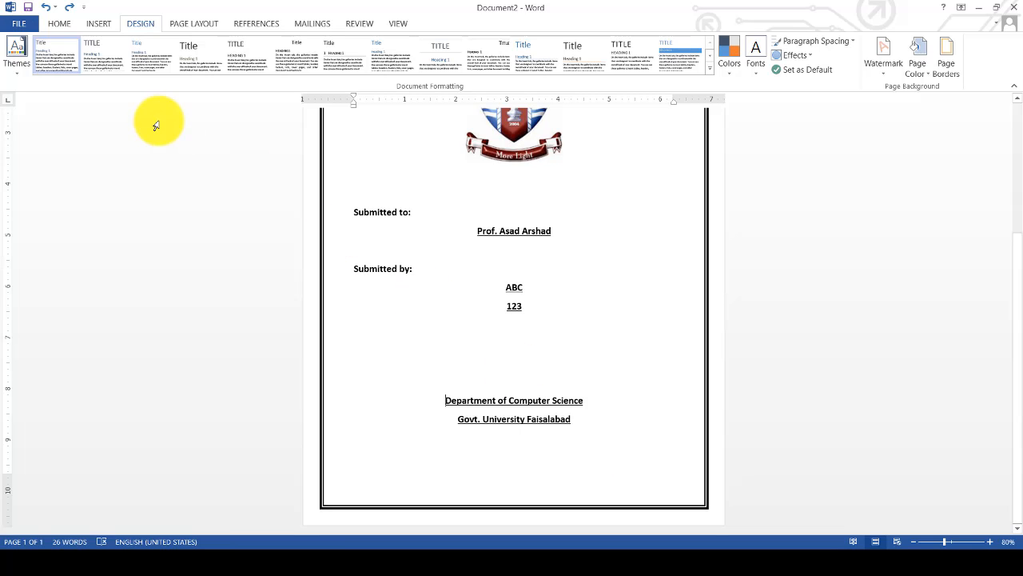
{"action": "left_click", "coordinate": [102, 24]}
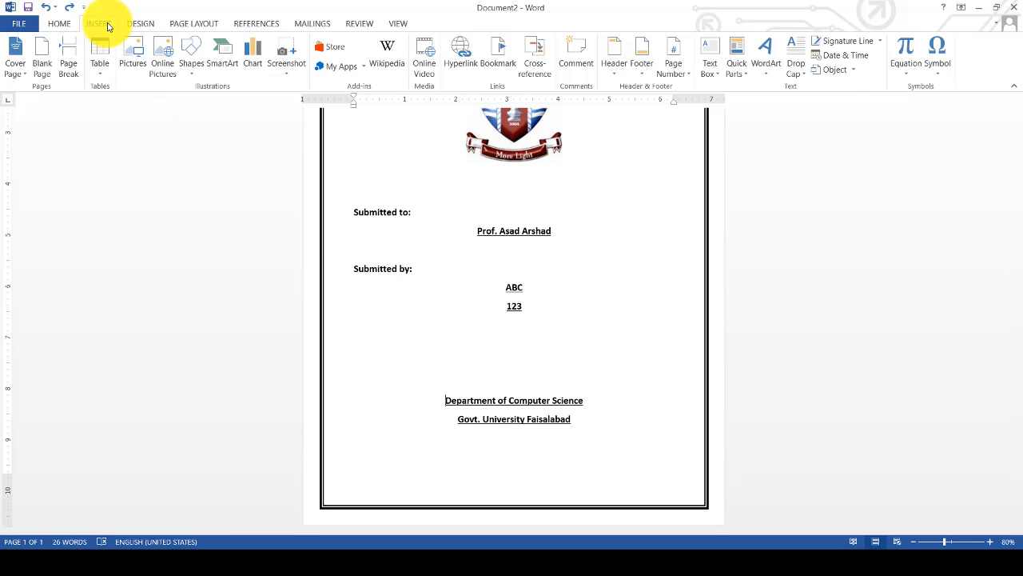
{"action": "left_click", "coordinate": [198, 63]}
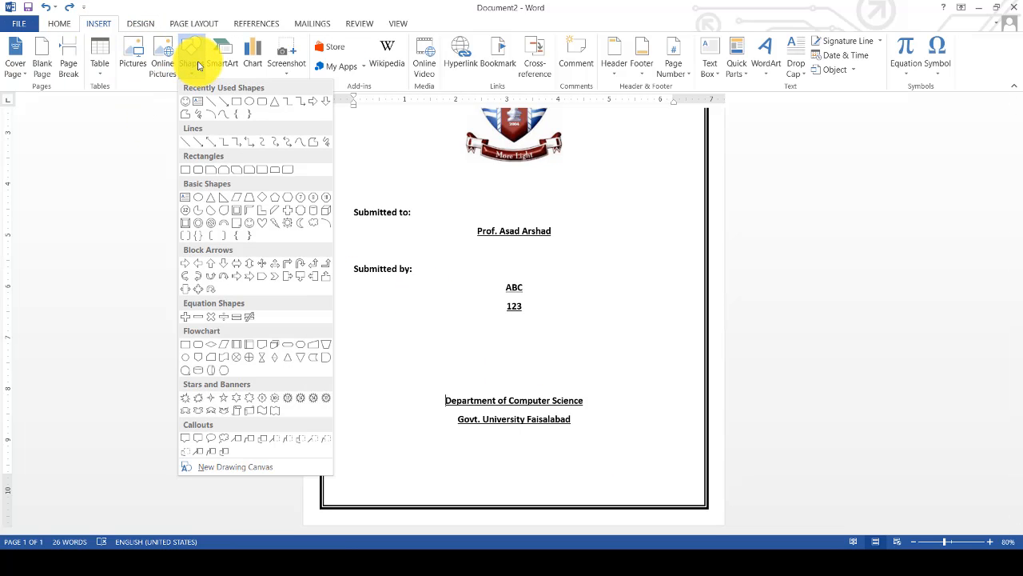
{"action": "left_click", "coordinate": [275, 102]}
{"action": "left_click_drag", "start_coordinate": [358, 416], "coordinate": [470, 487]}
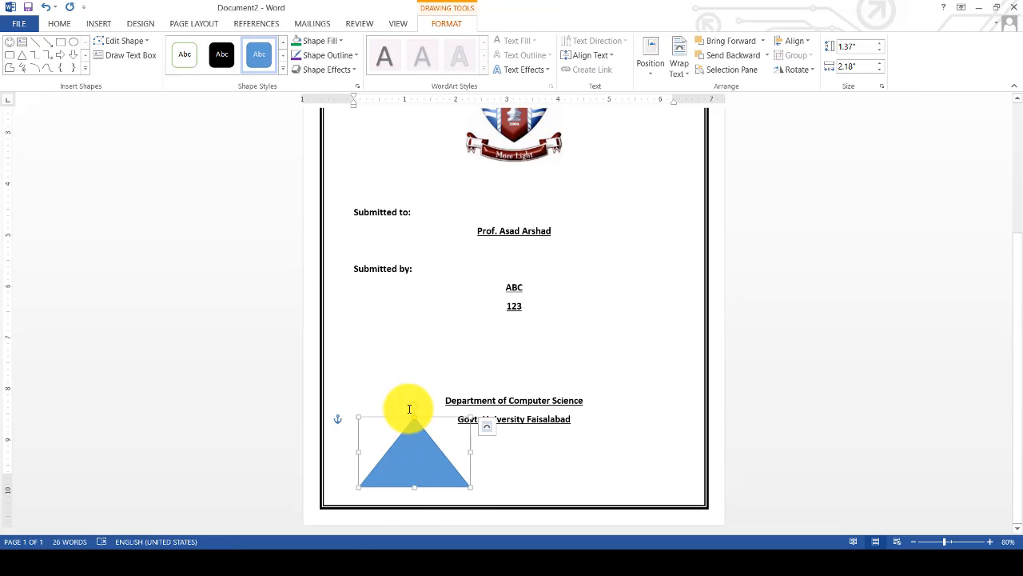
{"action": "left_click_drag", "start_coordinate": [414, 407], "coordinate": [529, 452]}
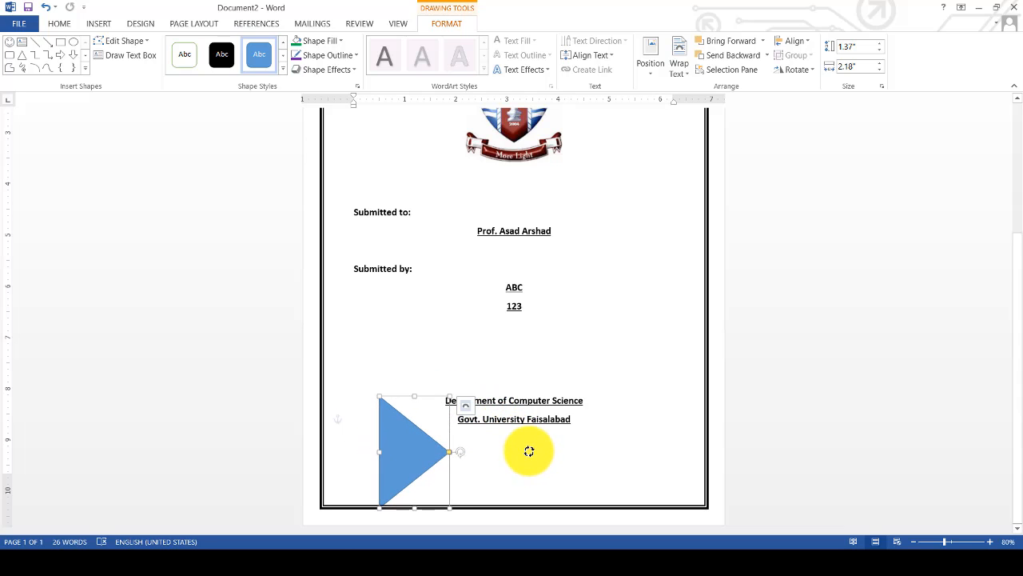
- Move the triangle against the page's left border at the bottom and shift its apex down to form a right-angled triangle
{"action": "left_click_drag", "start_coordinate": [414, 457], "coordinate": [358, 458]}
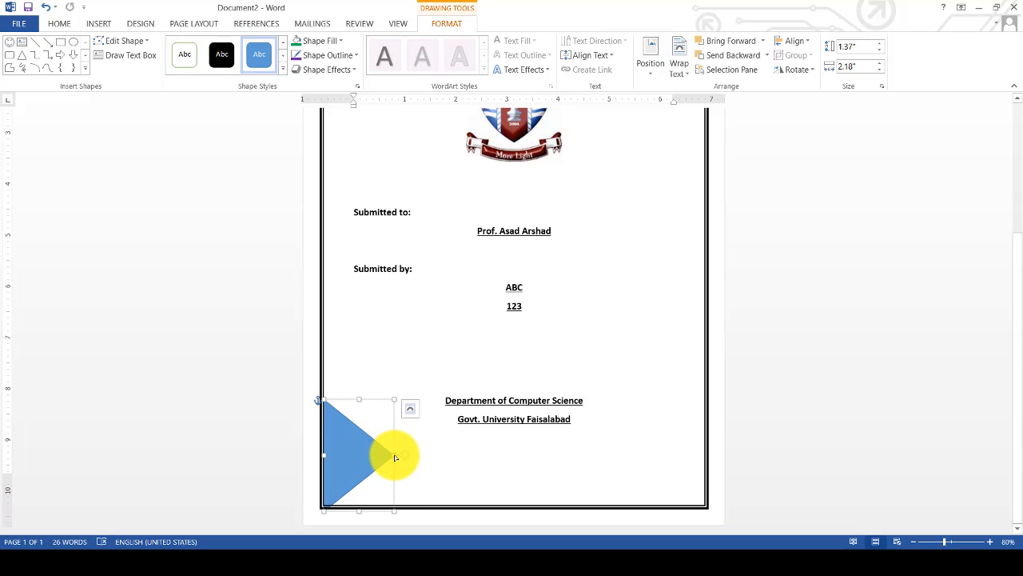
{"action": "left_click_drag", "start_coordinate": [394, 457], "coordinate": [399, 493]}
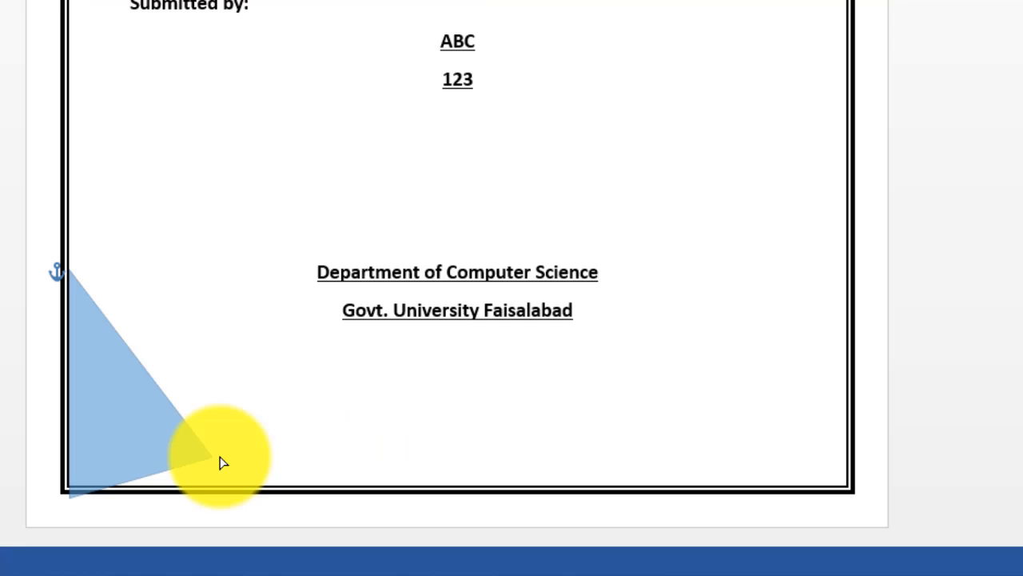
{"action": "left_click_drag", "start_coordinate": [223, 462], "coordinate": [292, 507]}
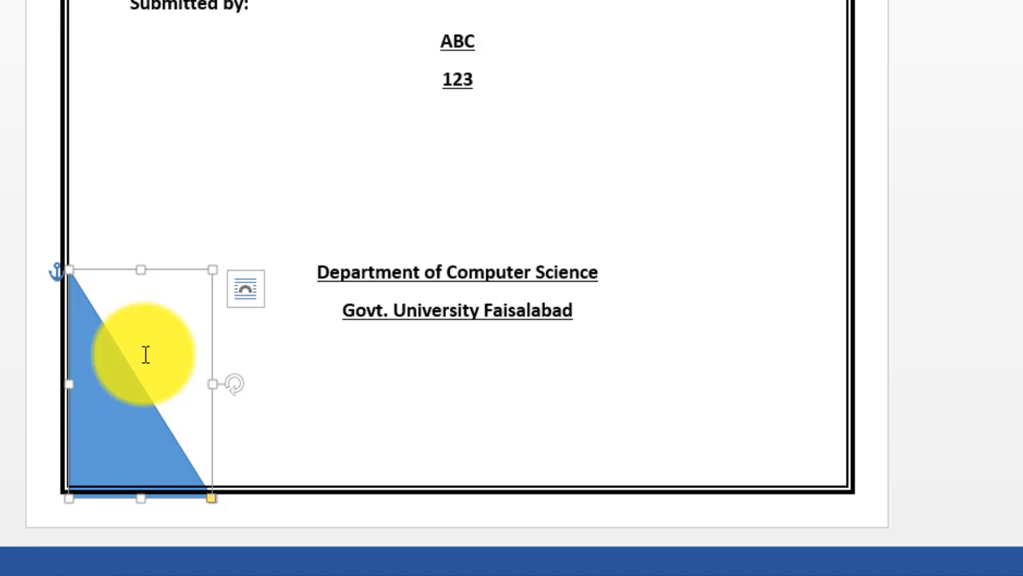
- Widen the blue triangle to about three quarters of the page border's width, reduce its height, and nudge it inside the lower-left border corner
{"action": "left_click_drag", "start_coordinate": [211, 386], "coordinate": [631, 435]}
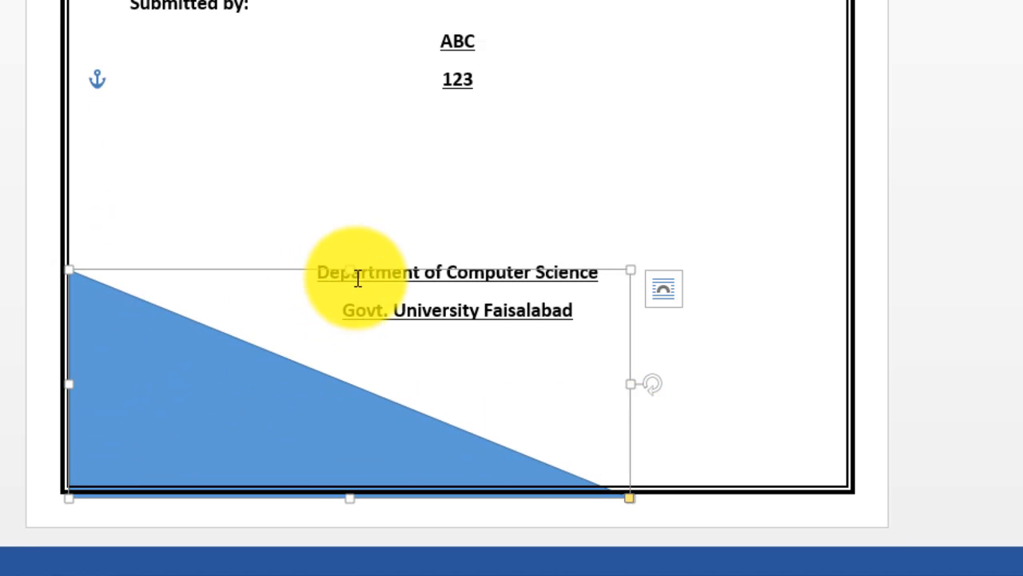
{"action": "left_click_drag", "start_coordinate": [349, 270], "coordinate": [354, 340]}
{"action": "key", "text": "Up"}
{"action": "key", "text": "Up"}
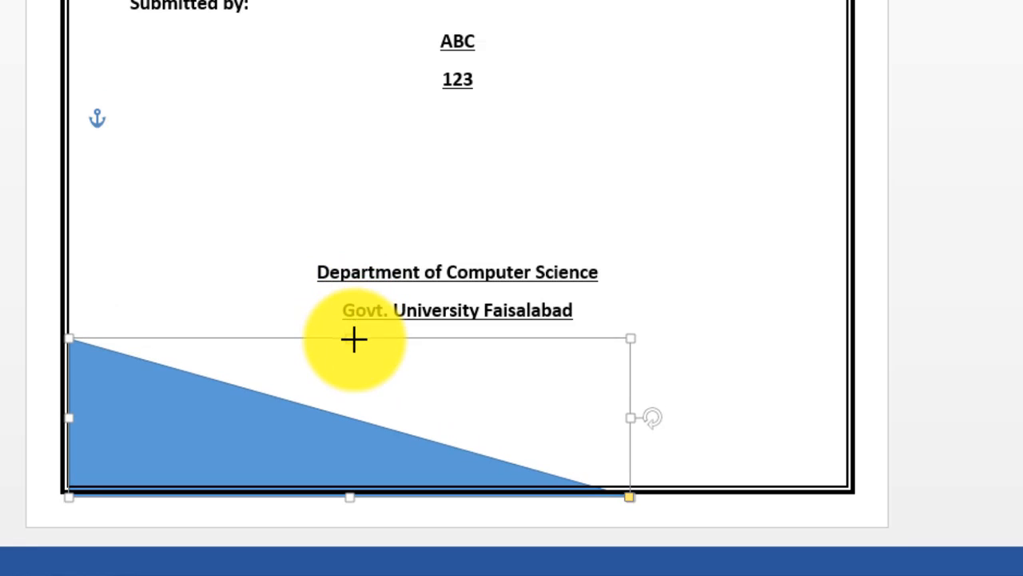
{"action": "key", "text": "Left"}
{"action": "key", "text": "Up"}
{"action": "key", "text": "Up"}
{"action": "key", "text": "Up"}
{"action": "key", "text": "Up"}
{"action": "key", "text": "Up"}
{"action": "key", "text": "Up"}
{"action": "key", "text": "Up"}
{"action": "key", "text": "Up"}
{"action": "key", "text": "Up"}
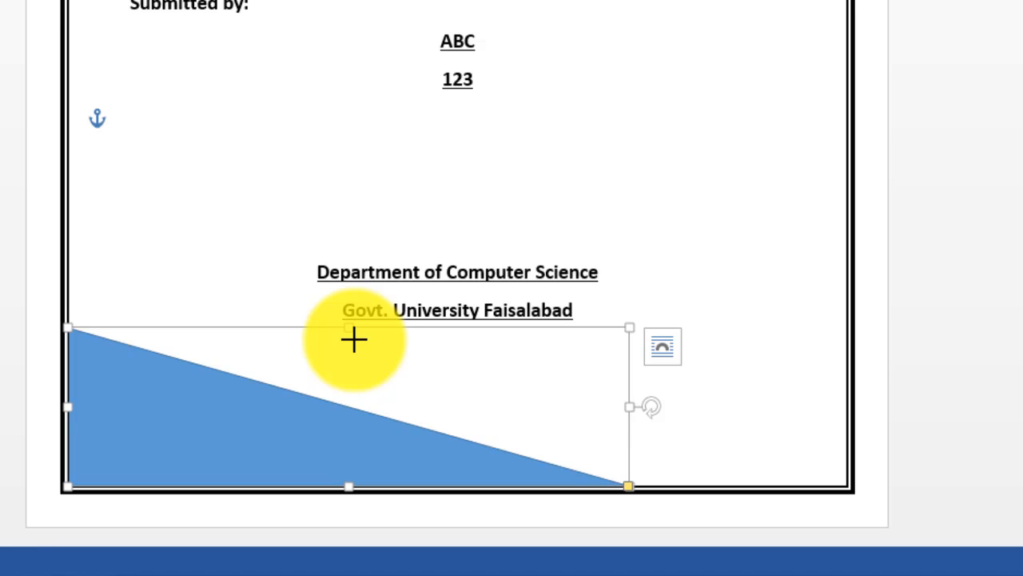
{"action": "left_click", "coordinate": [703, 411]}
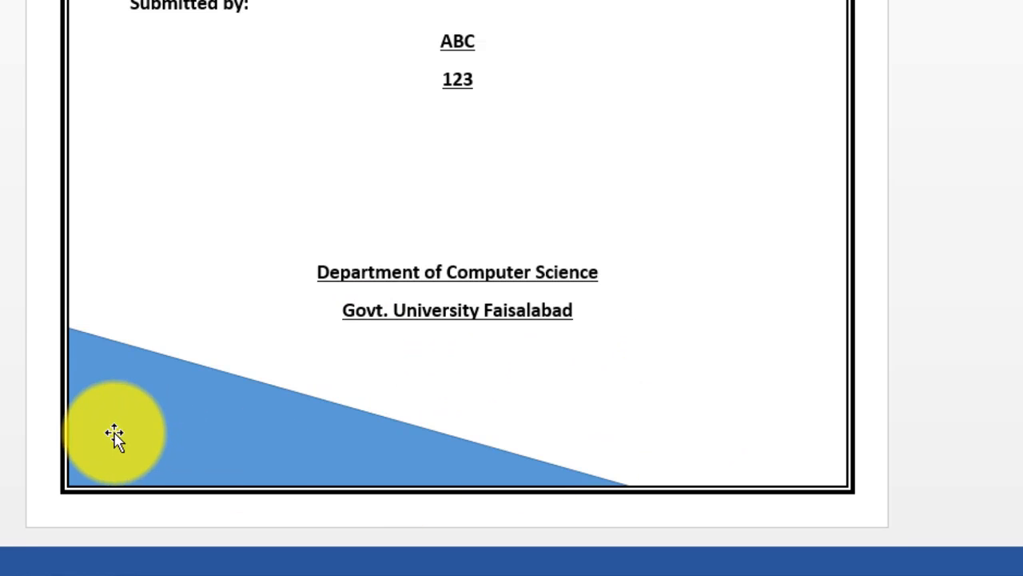
- Duplicate the blue triangle, flip the copy horizontally and vertically, and fit it inside the lower-right border corner
{"action": "left_click", "coordinate": [141, 412]}
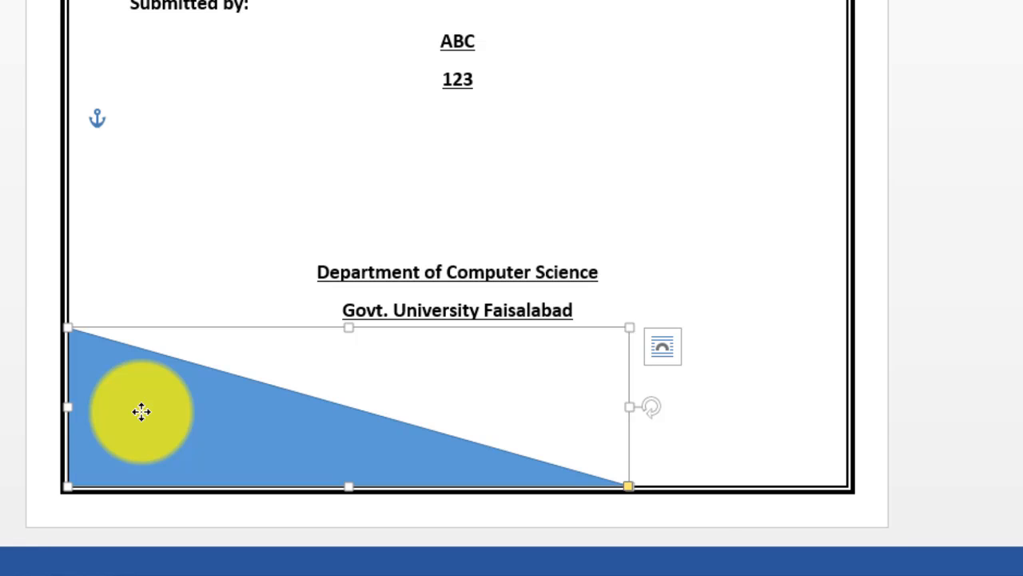
{"action": "key", "text": "ctrl+v"}
{"action": "left_click_drag", "start_coordinate": [141, 412], "coordinate": [191, 124]}
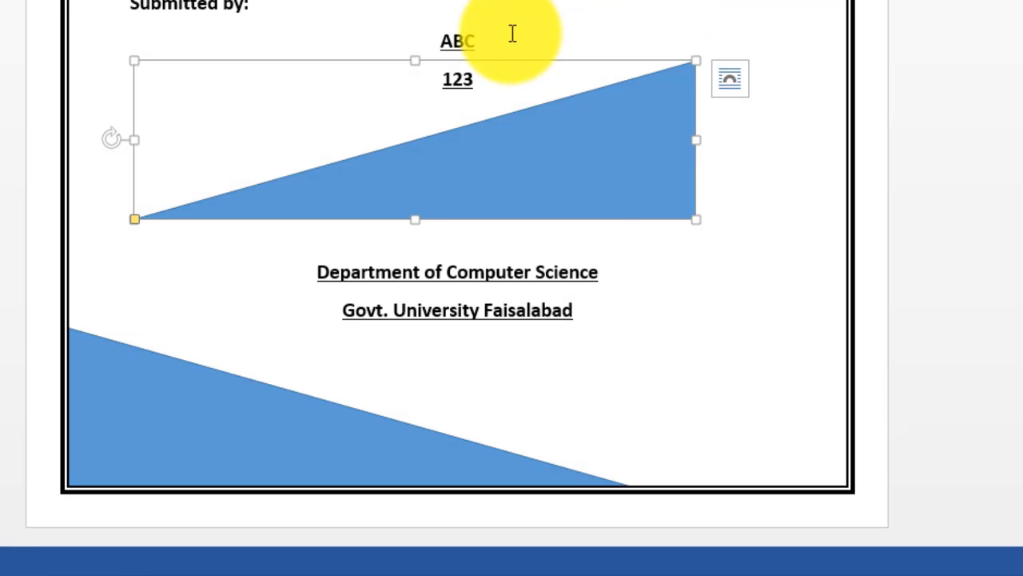
{"action": "left_click_drag", "start_coordinate": [587, 192], "coordinate": [739, 454]}
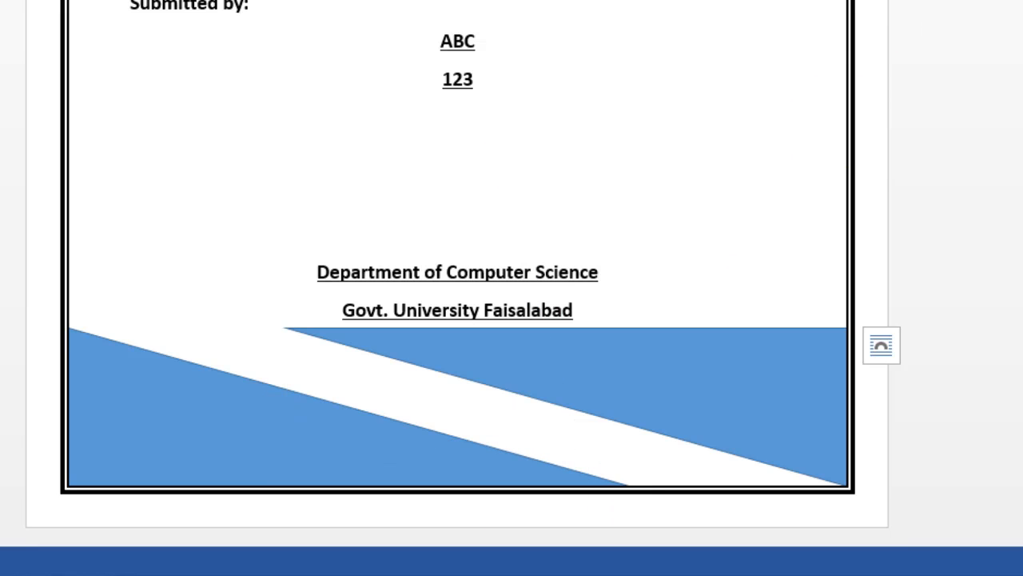
{"action": "left_click_drag", "start_coordinate": [694, 336], "coordinate": [692, 366]}
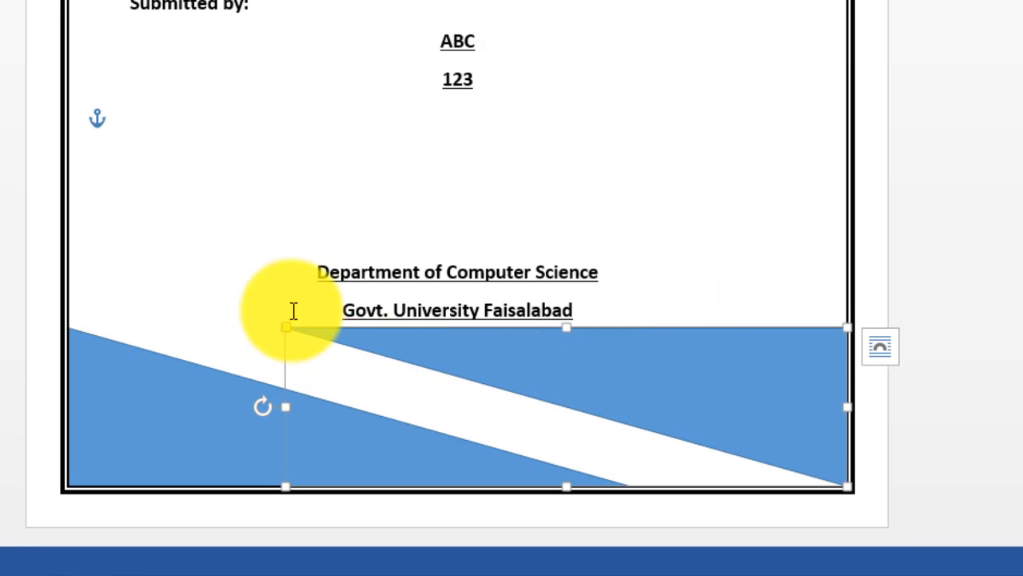
- Reduce the copied triangle's height, stretch it across to the left page border, and fill it with gold
{"action": "left_click_drag", "start_coordinate": [566, 328], "coordinate": [564, 391]}
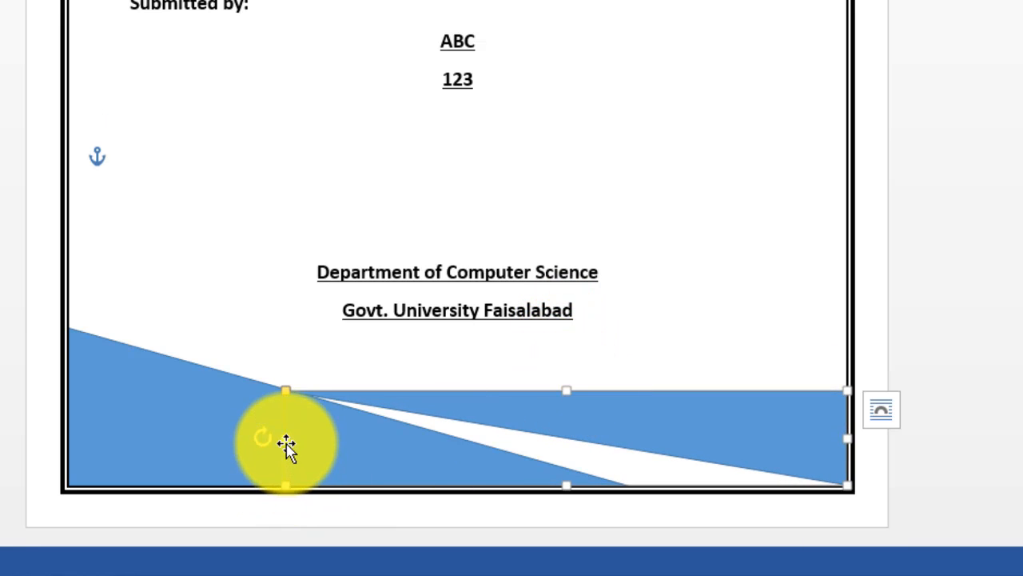
{"action": "left_click_drag", "start_coordinate": [275, 439], "coordinate": [69, 440]}
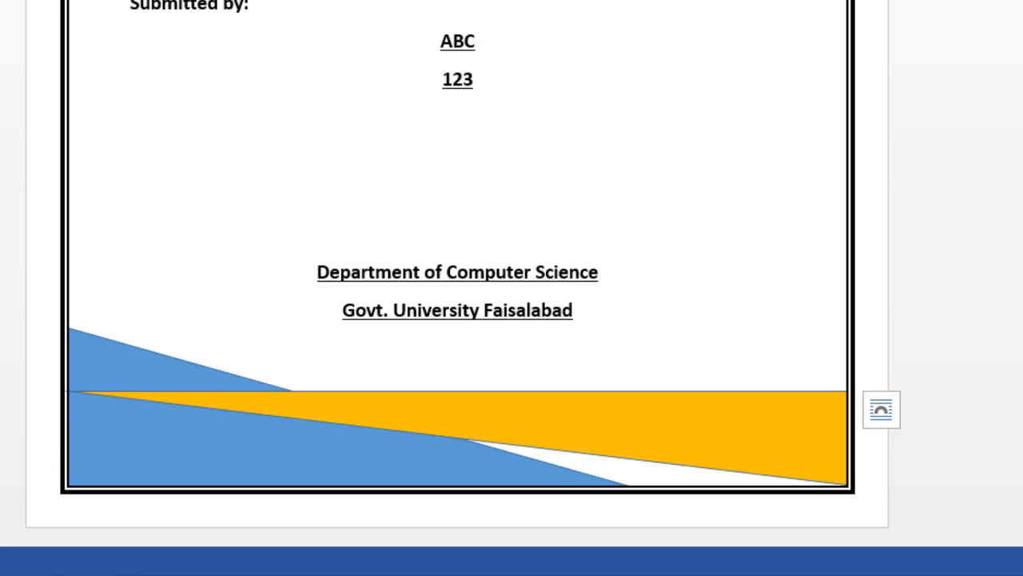
{"action": "left_click", "coordinate": [720, 206]}
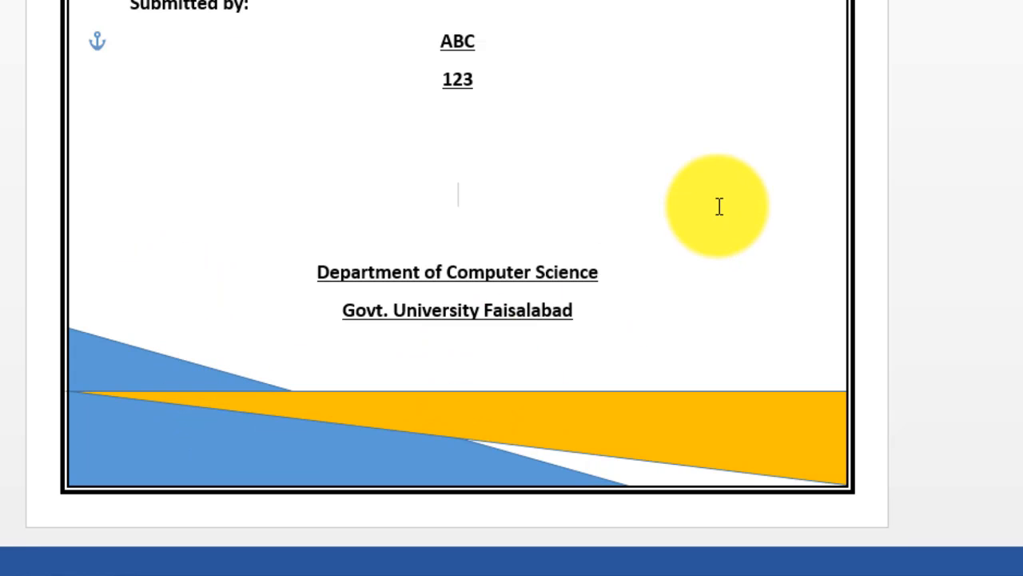
{"action": "left_click", "coordinate": [634, 424]}
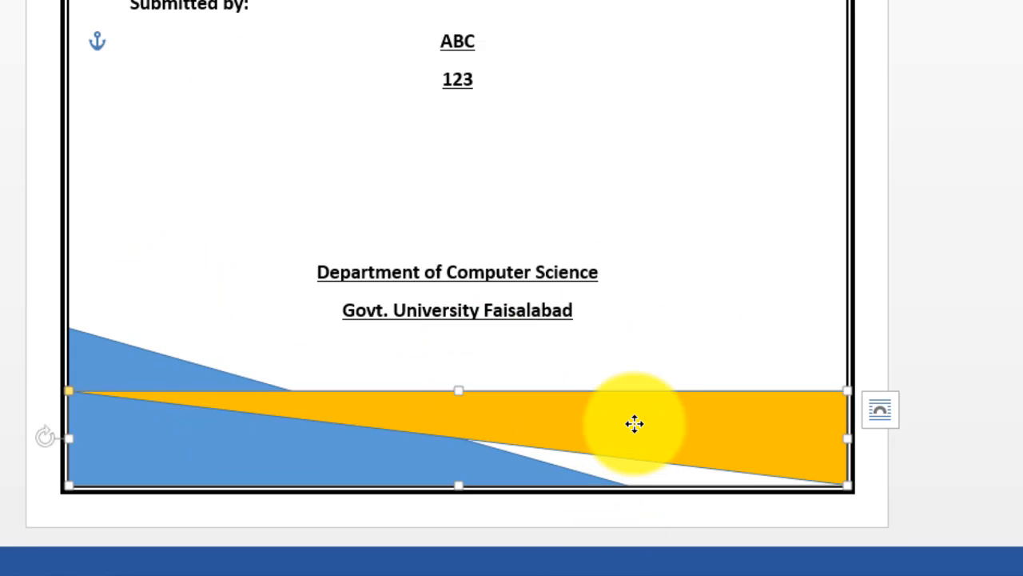